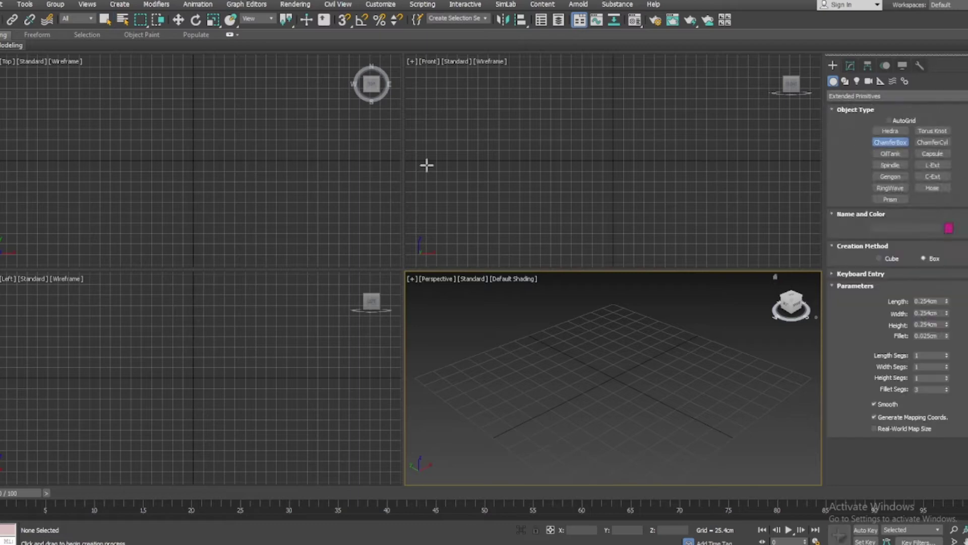
# Create a rounded chamfer box on the ground grid and clone it in place
pyautogui.click(219, 164)
pyautogui.rightClick(534, 393)
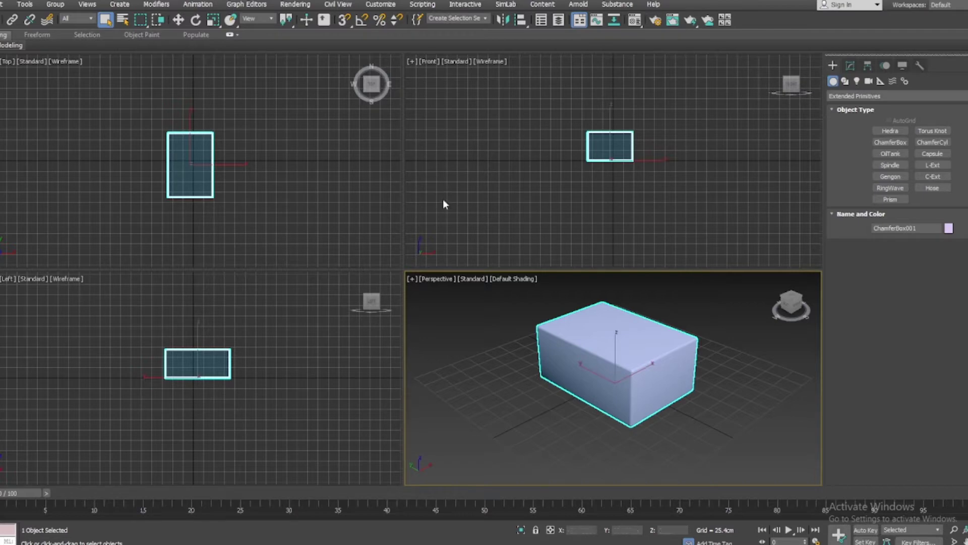
pyautogui.keyDown('shift'); pyautogui.moveTo(200, 142); pyautogui.dragTo(202, 143); pyautogui.keyUp('shift')
pyautogui.click(447, 315)
# Turn the copy into a wider, thinner slab raised above the box, then undo the size changes
pyautogui.click(850, 66)
pyautogui.moveTo(947, 242); pyautogui.dragTo(952, 282)
pyautogui.scroll(5, 649, 173)
pyautogui.moveTo(587, 164); pyautogui.dragTo(587, 130)
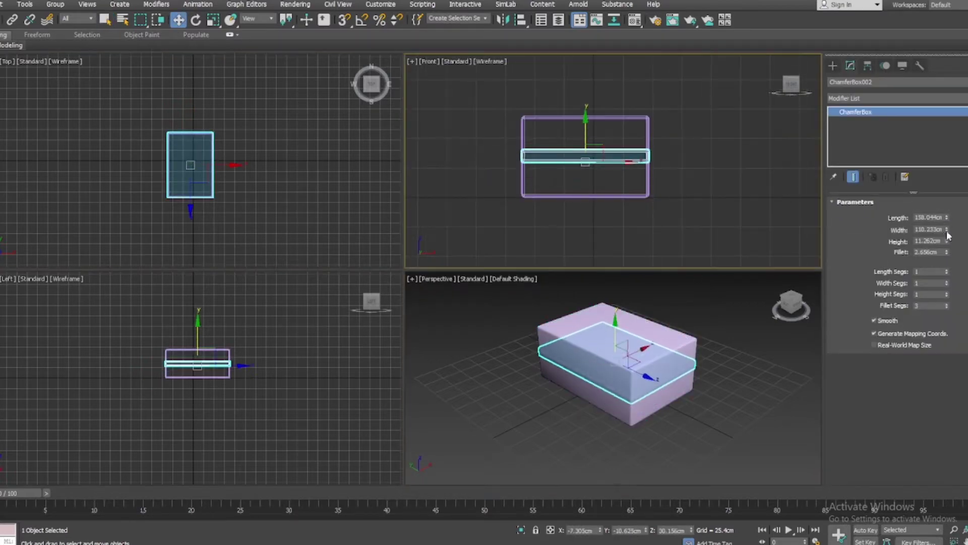
pyautogui.moveTo(946, 241); pyautogui.dragTo(948, 248)
pyautogui.hotkey('ctrl', 'z')
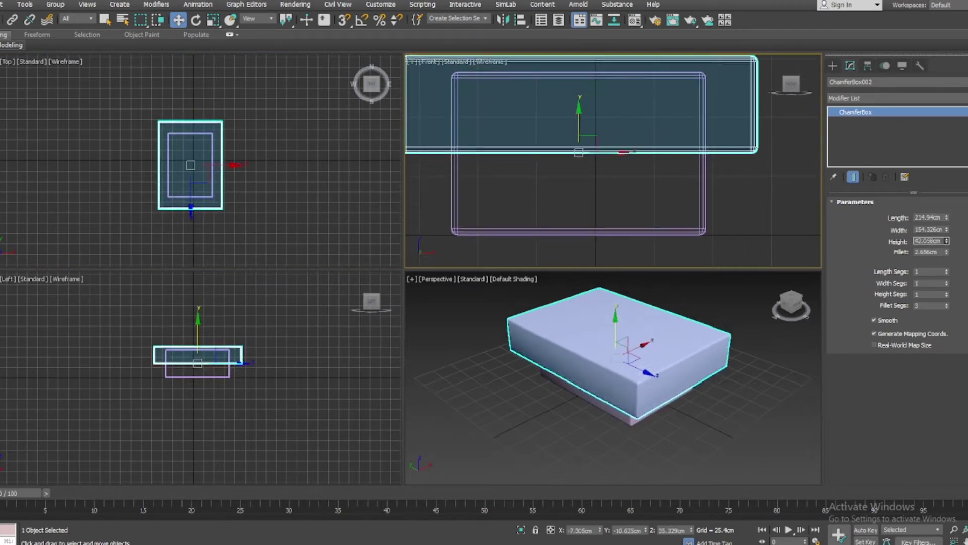
pyautogui.hotkey('ctrl', 'z')
pyautogui.hotkey('ctrl', 'z')
# Shrink the inner chamfer box to roughly 144 × 100 × 65 cm
pyautogui.moveTo(947, 217); pyautogui.dragTo(961, 289)
pyautogui.scroll(3, 259, 194)
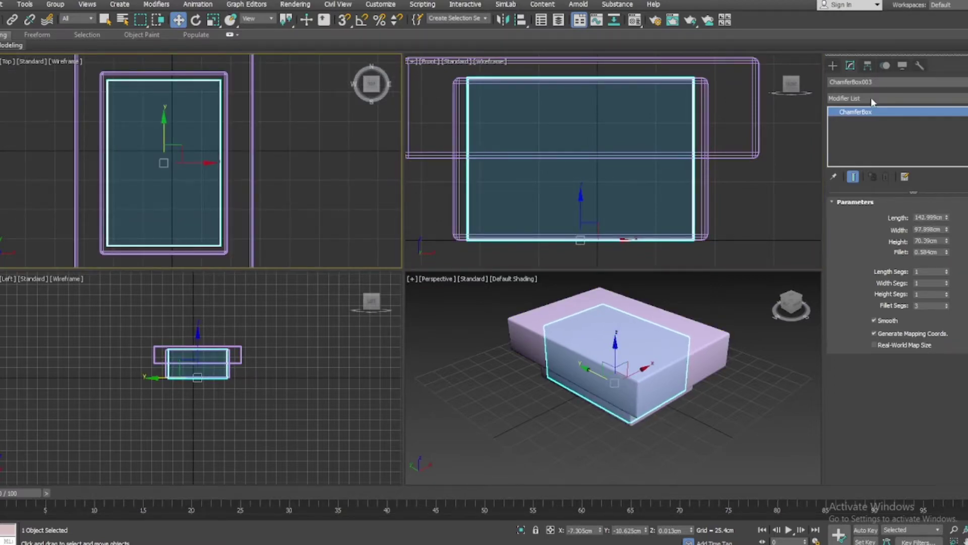
pyautogui.moveTo(947, 241); pyautogui.dragTo(947, 249)
pyautogui.click(581, 202)
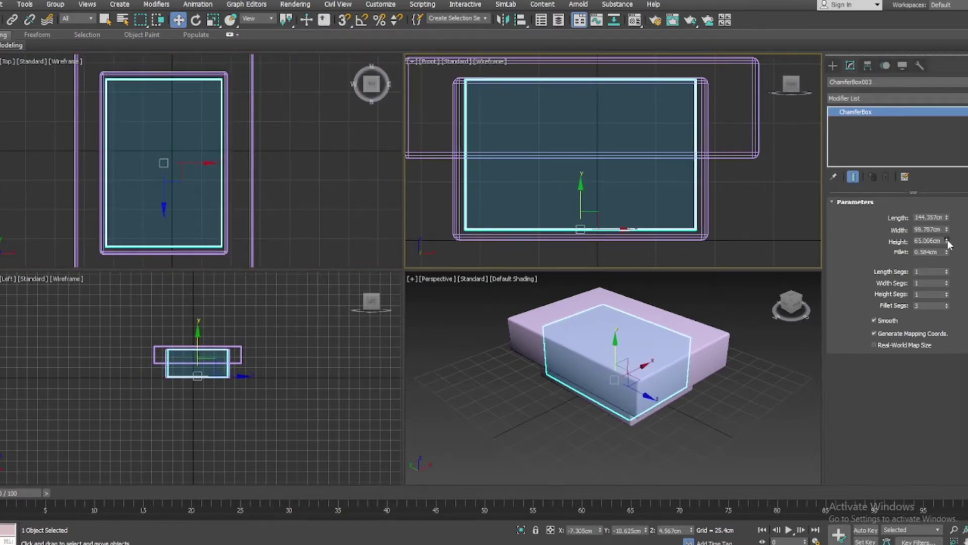
pyautogui.click(751, 212)
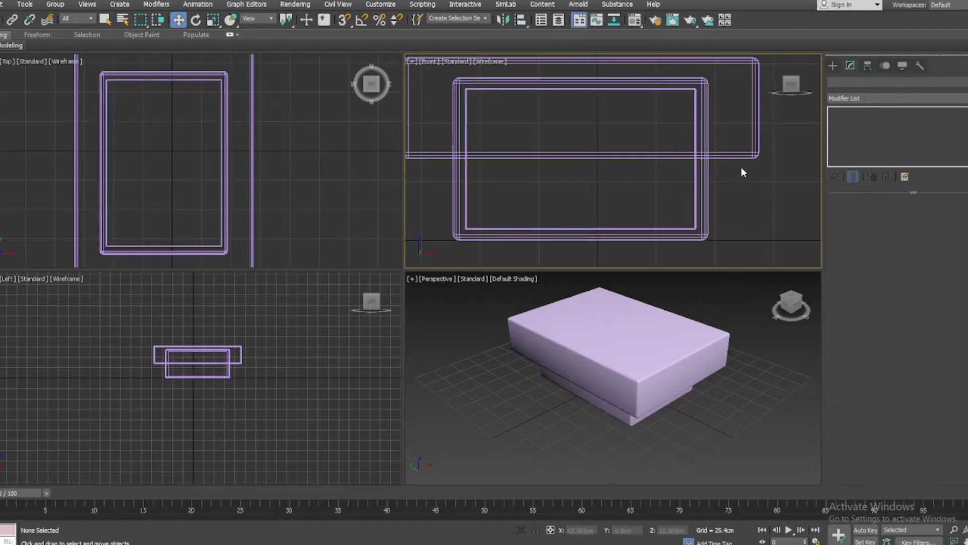
# Hollow the outer box with a ProBoolean subtraction of the inner box
pyautogui.click(692, 198)
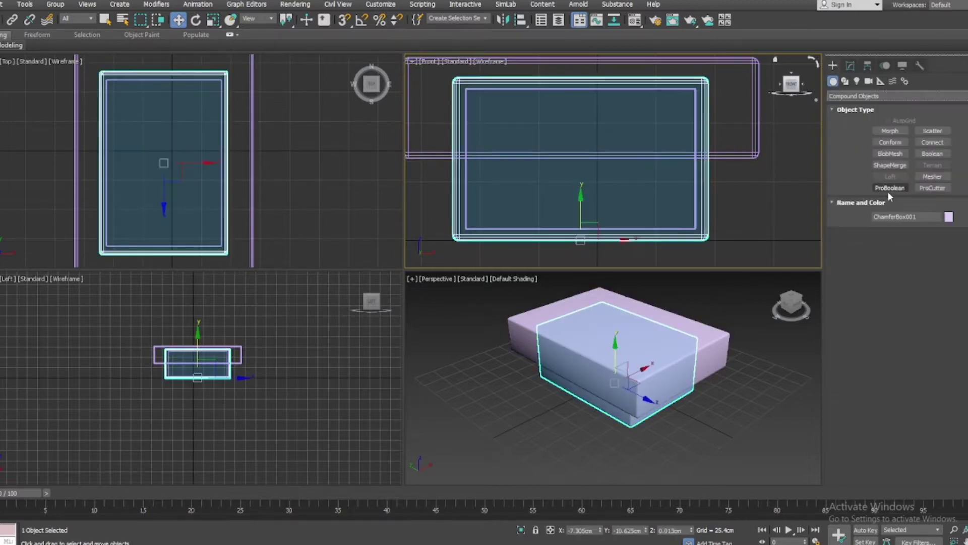
pyautogui.click(890, 187)
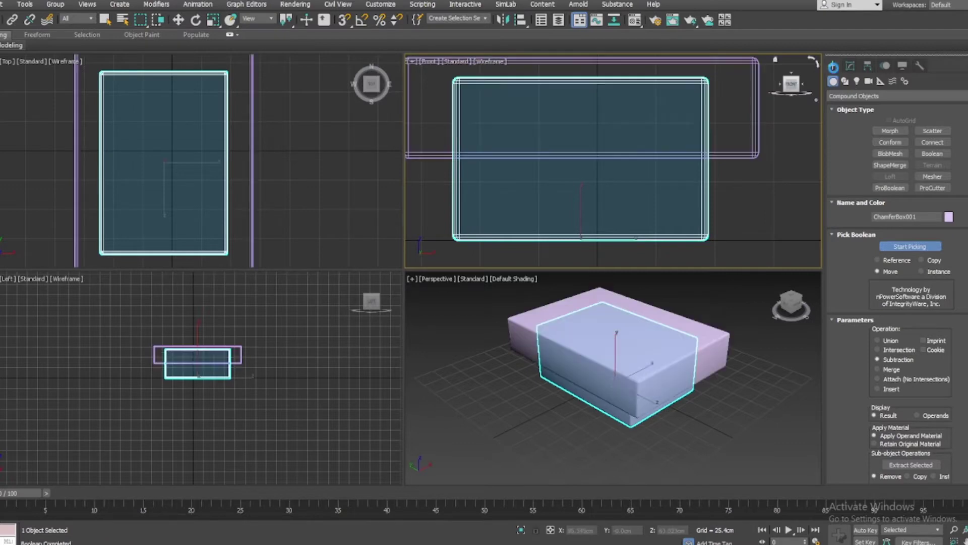
pyautogui.press('w')
pyautogui.click(933, 142)
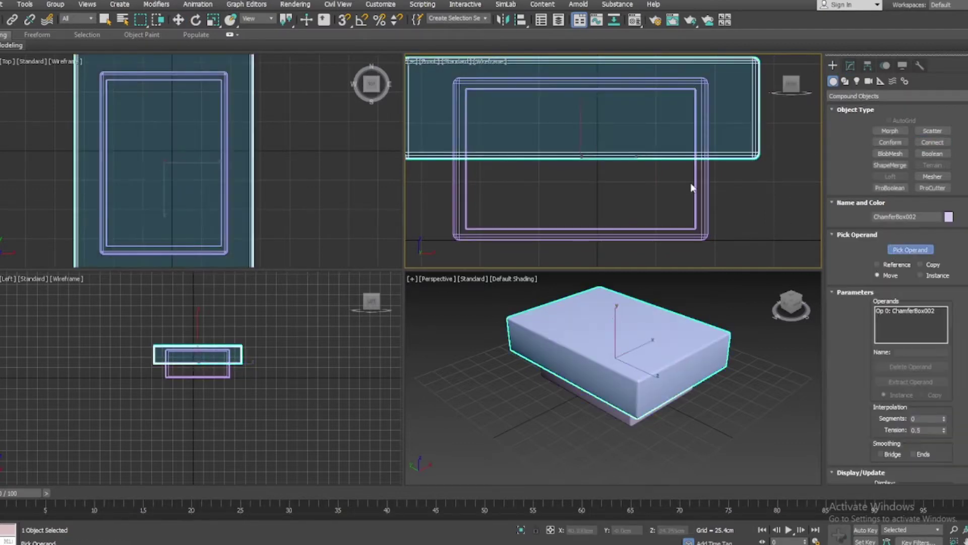
pyautogui.click(692, 187)
pyautogui.click(890, 188)
pyautogui.click(903, 245)
# Mirror-copy the hollowed box and move the copy up as the lid
pyautogui.click(580, 101)
pyautogui.keyDown('alt'); pyautogui.moveTo(615, 353); pyautogui.dragTo(597, 376, button='middle'); pyautogui.keyUp('alt')
pyautogui.moveTo(597, 376); pyautogui.dragTo(580, 353)
pyautogui.press('w')
pyautogui.click(585, 180)
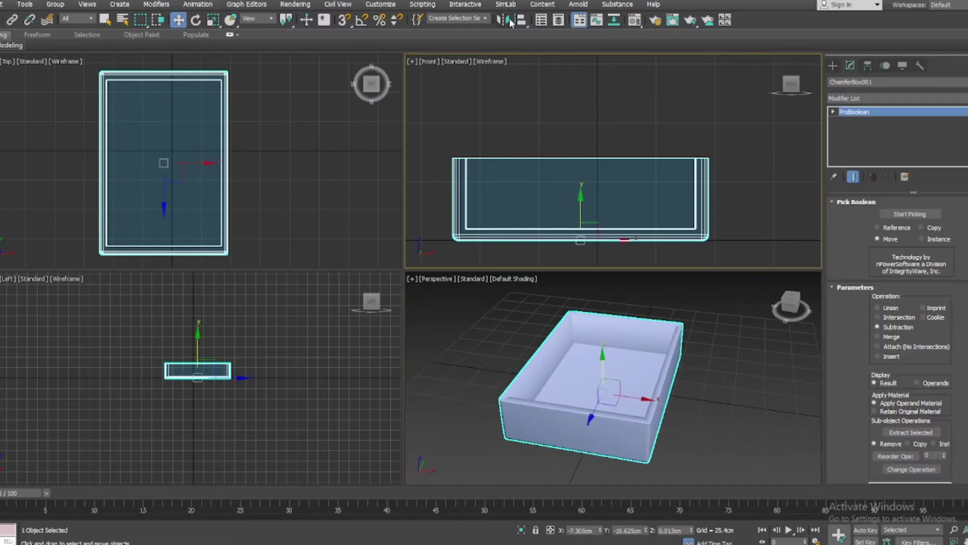
pyautogui.click(503, 20)
pyautogui.click(450, 372)
pyautogui.moveTo(573, 220); pyautogui.dragTo(680, 172)
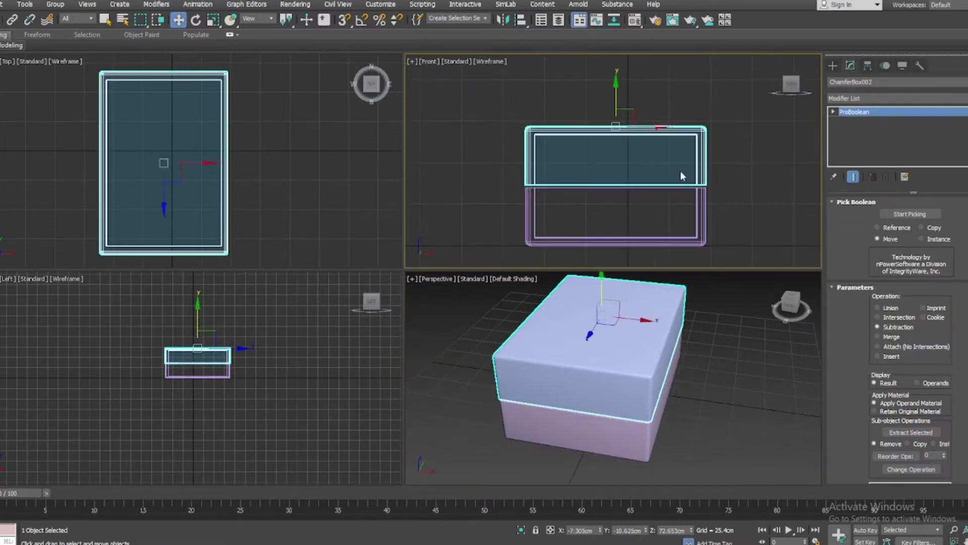
pyautogui.click(731, 444)
# Draw a small cylinder in one corner of the box
pyautogui.keyDown('alt'); pyautogui.moveTo(630, 403); pyautogui.dragTo(645, 398, button='middle'); pyautogui.keyUp('alt')
pyautogui.hotkey('ctrl', 'z')
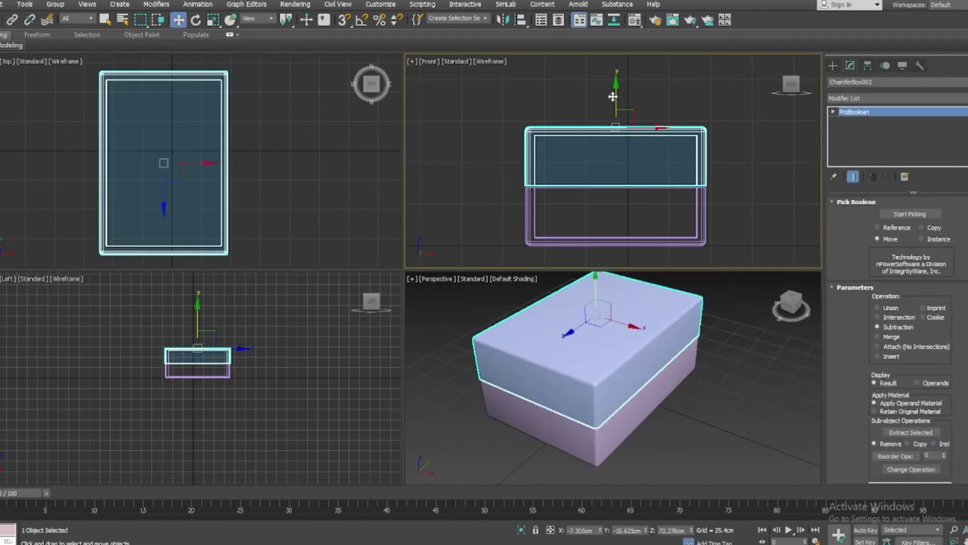
pyautogui.click(833, 65)
pyautogui.click(890, 153)
pyautogui.moveTo(207, 91); pyautogui.dragTo(210, 96)
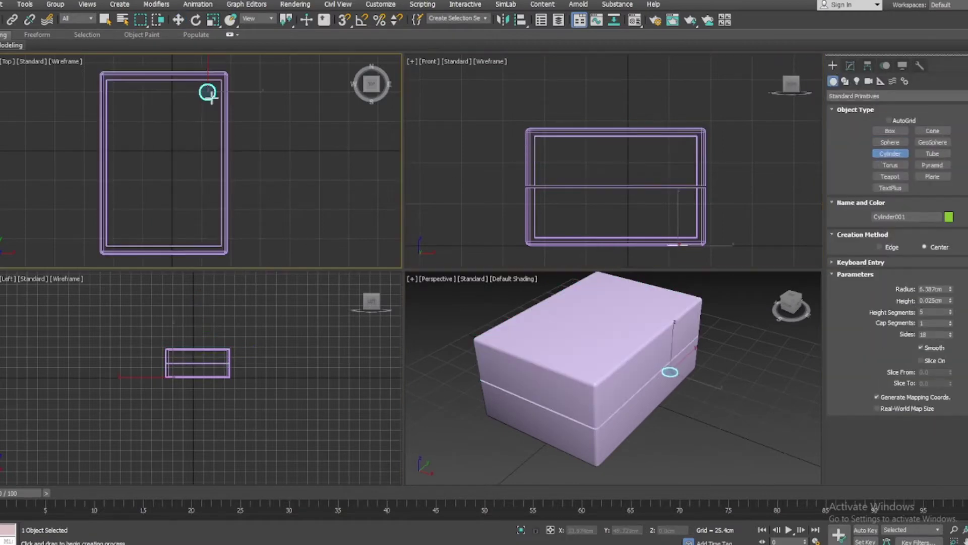
# Raise the cylinder into the lid and copy it to all four corners
pyautogui.click(178, 19)
pyautogui.moveTo(682, 204); pyautogui.dragTo(682, 133)
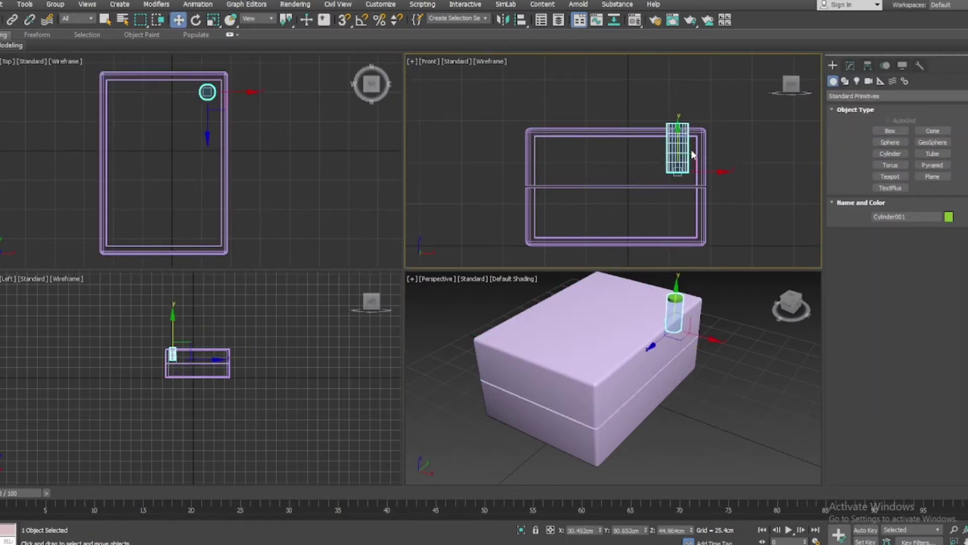
pyautogui.scroll(3, 684, 149)
pyautogui.moveTo(161, 107); pyautogui.dragTo(198, 117, button='middle')
pyautogui.keyDown('shift'); pyautogui.moveTo(245, 102); pyautogui.dragTo(157, 103); pyautogui.keyUp('shift')
pyautogui.click(479, 317)
pyautogui.keyDown('shift'); pyautogui.moveTo(200, 67); pyautogui.dragTo(200, 206); pyautogui.keyUp('shift')
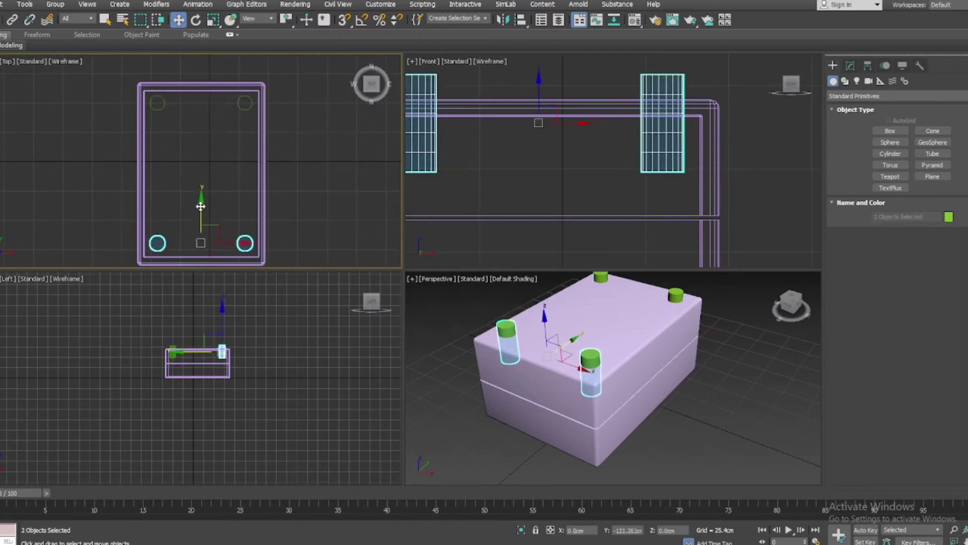
pyautogui.click(689, 398)
# Copy the four corner cylinders downward into the base
pyautogui.scroll(-2, 685, 147)
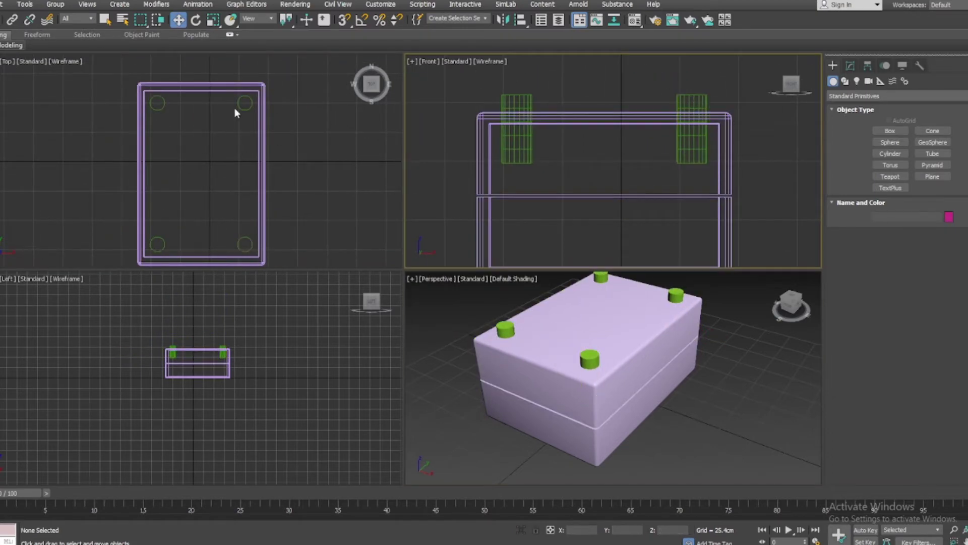
pyautogui.moveTo(235, 108); pyautogui.dragTo(159, 158)
pyautogui.scroll(-2, 655, 122)
pyautogui.keyDown('shift'); pyautogui.moveTo(621, 100); pyautogui.dragTo(620, 151); pyautogui.keyUp('shift')
pyautogui.click(525, 316)
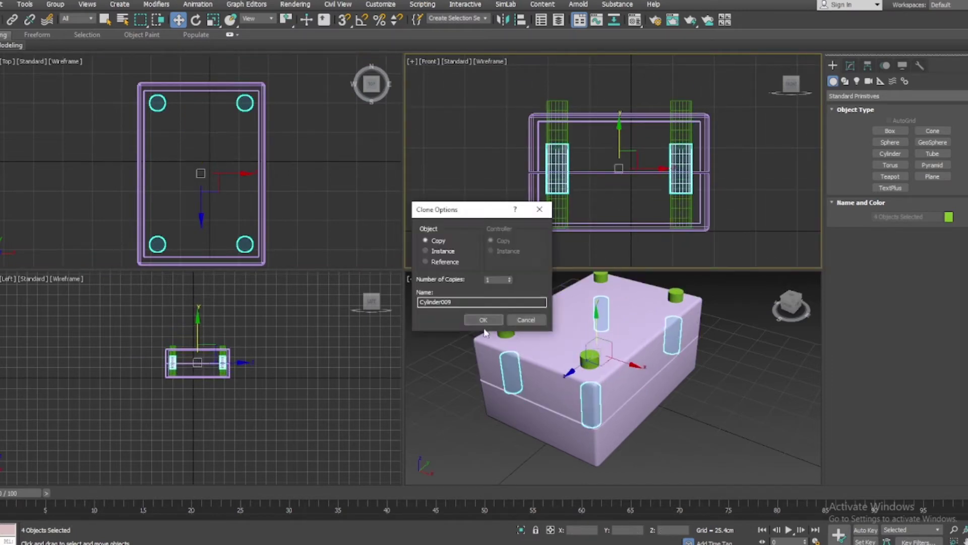
pyautogui.click(484, 316)
pyautogui.click(681, 169)
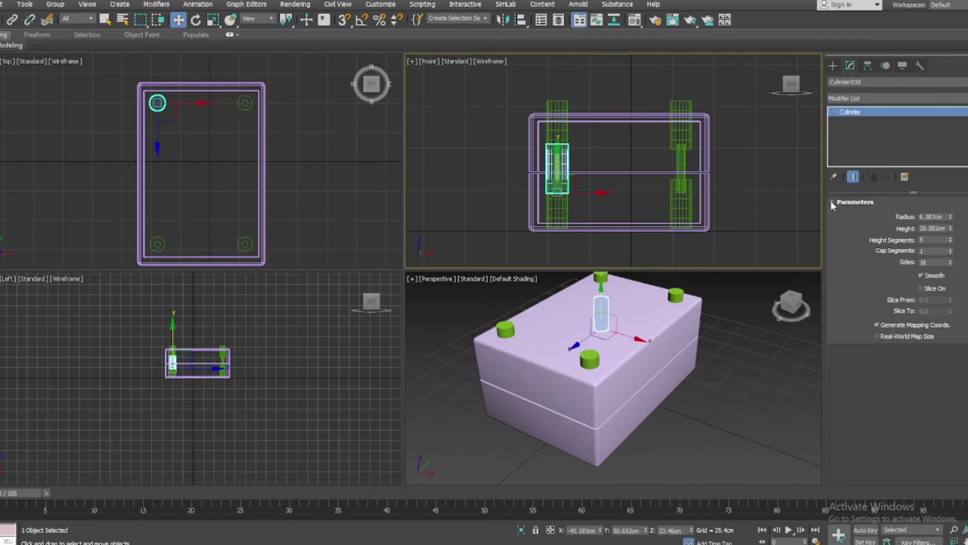
pyautogui.click(757, 162)
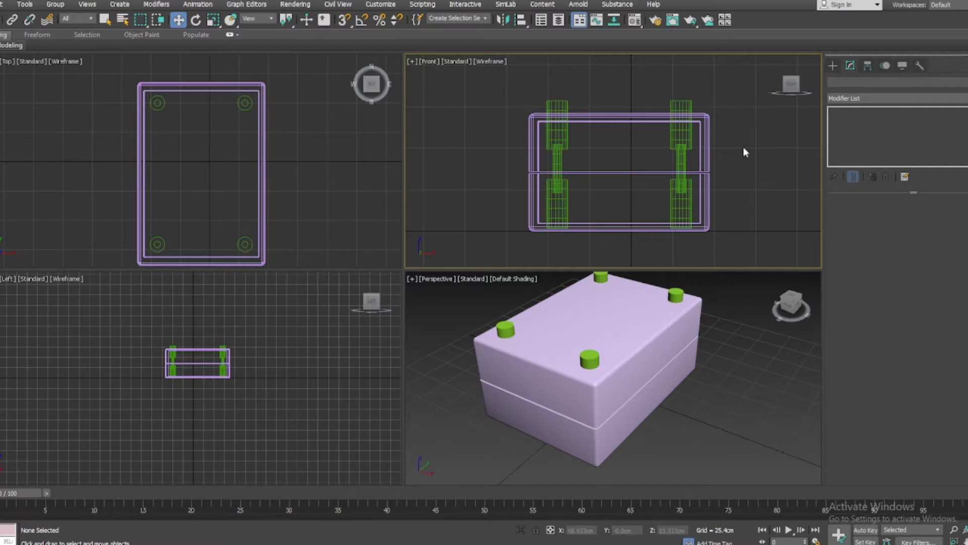
# Cut the corner cylinders out of the lid with ProBoolean subtraction
pyautogui.click(887, 96)
pyautogui.click(868, 124)
pyautogui.click(933, 142)
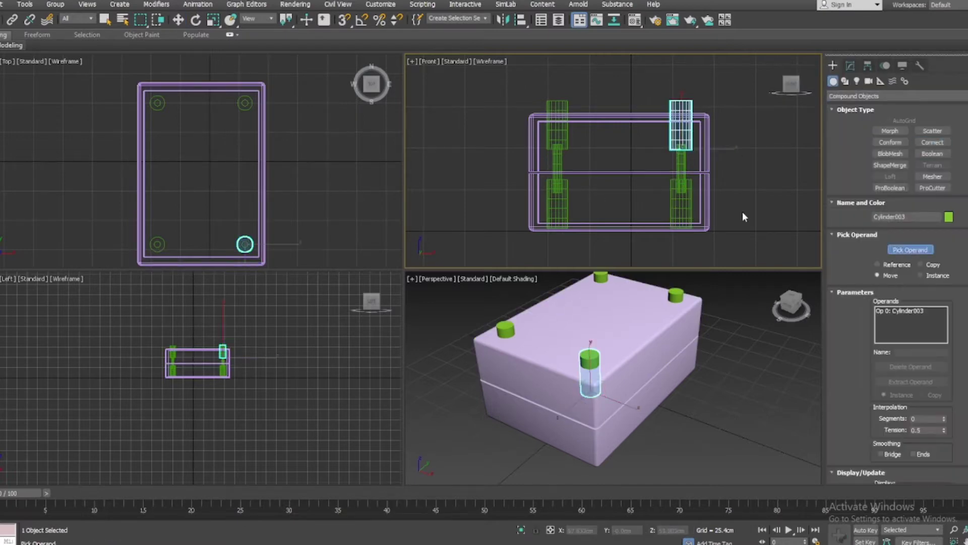
pyautogui.click(804, 119)
pyautogui.click(695, 166)
pyautogui.click(890, 188)
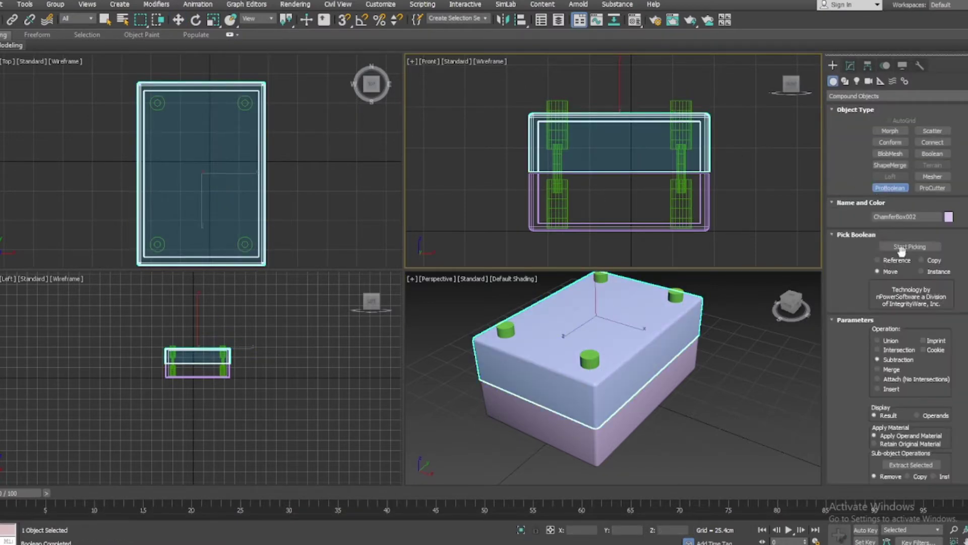
pyautogui.click(682, 103)
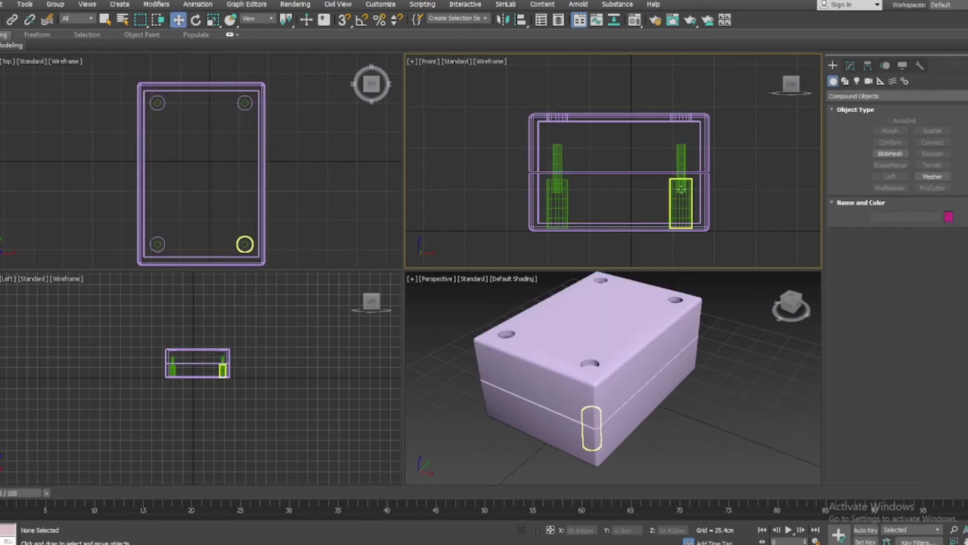
# Move the corner cylinders up into the lid and copy them down into the base
pyautogui.click(617, 325)
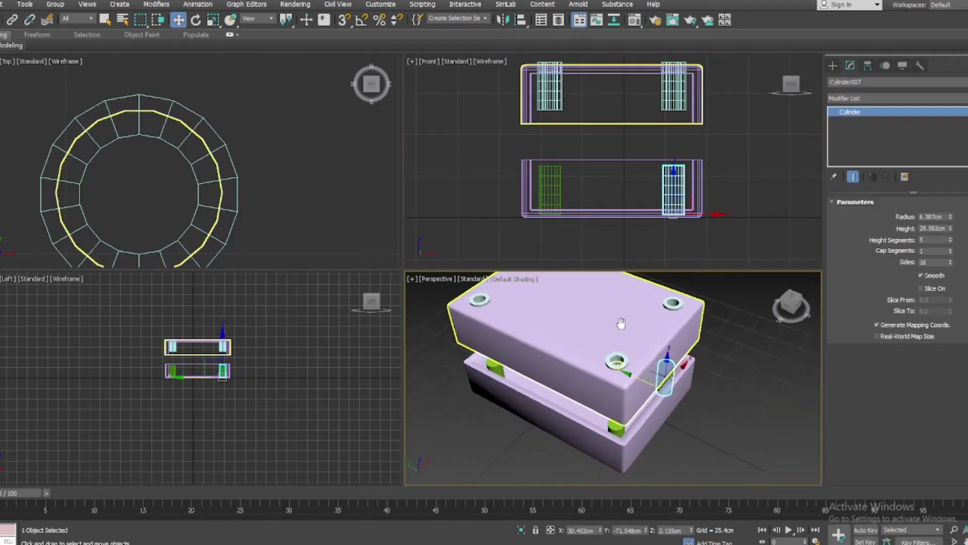
pyautogui.click(555, 181)
pyautogui.moveTo(555, 180); pyautogui.dragTo(550, 86)
pyautogui.click(189, 356)
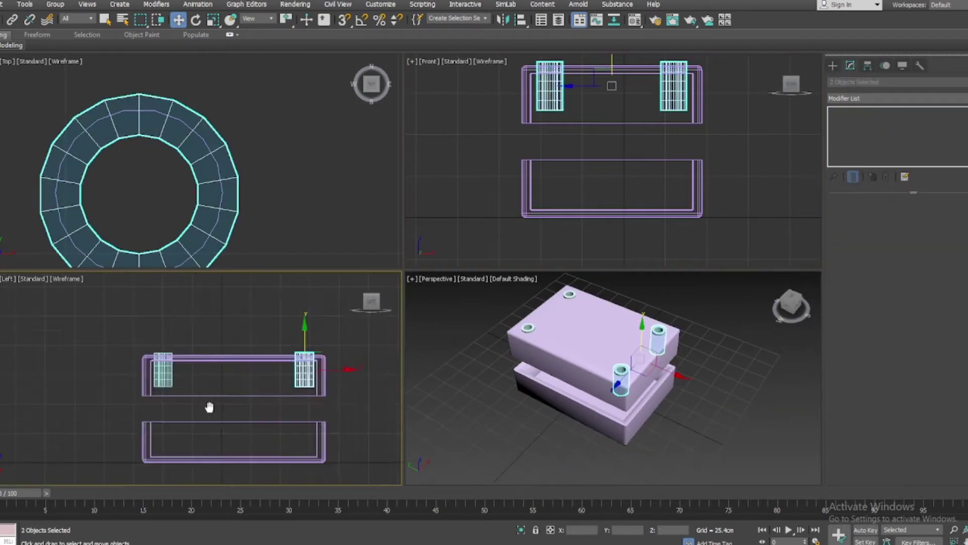
pyautogui.scroll(3, 188, 356)
pyautogui.scroll(-3, 277, 144)
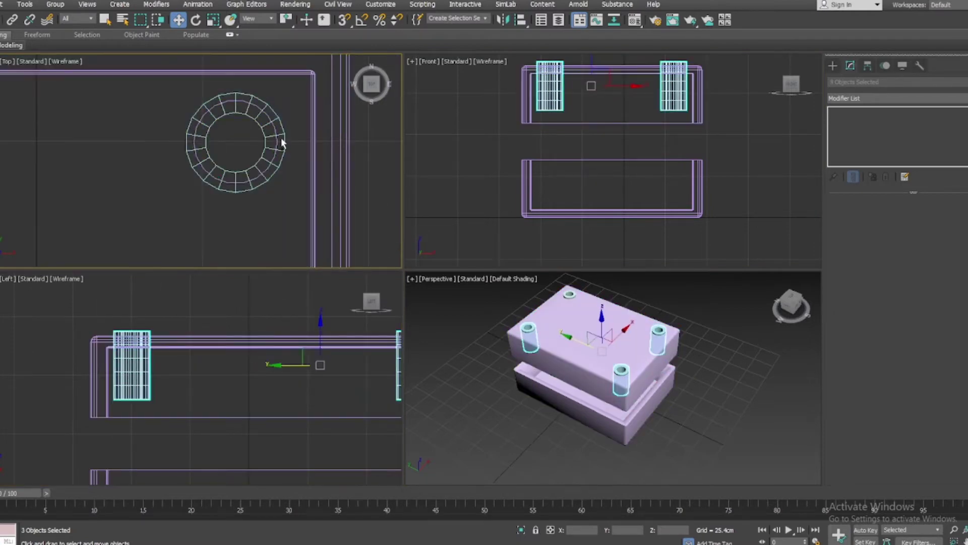
pyautogui.keyDown('ctrl'); pyautogui.click(281, 146); pyautogui.keyUp('ctrl')
pyautogui.scroll(-5, 622, 71)
pyautogui.keyDown('shift'); pyautogui.moveTo(621, 70); pyautogui.dragTo(621, 105); pyautogui.keyUp('shift')
pyautogui.click(484, 315)
pyautogui.scroll(4, 625, 167)
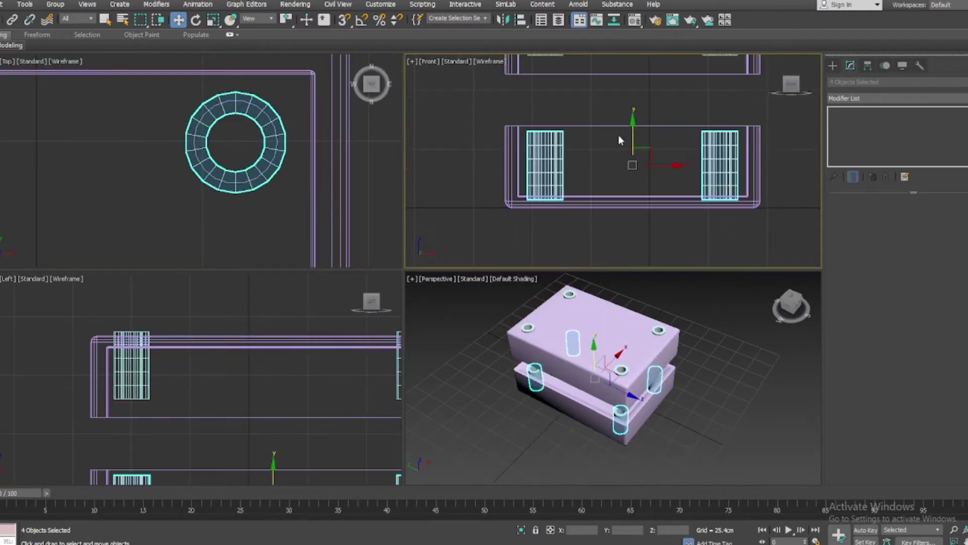
pyautogui.click(733, 419)
# Sit the ringed-hole lid with its cylinders back on the base
pyautogui.moveTo(650, 381); pyautogui.dragTo(625, 384)
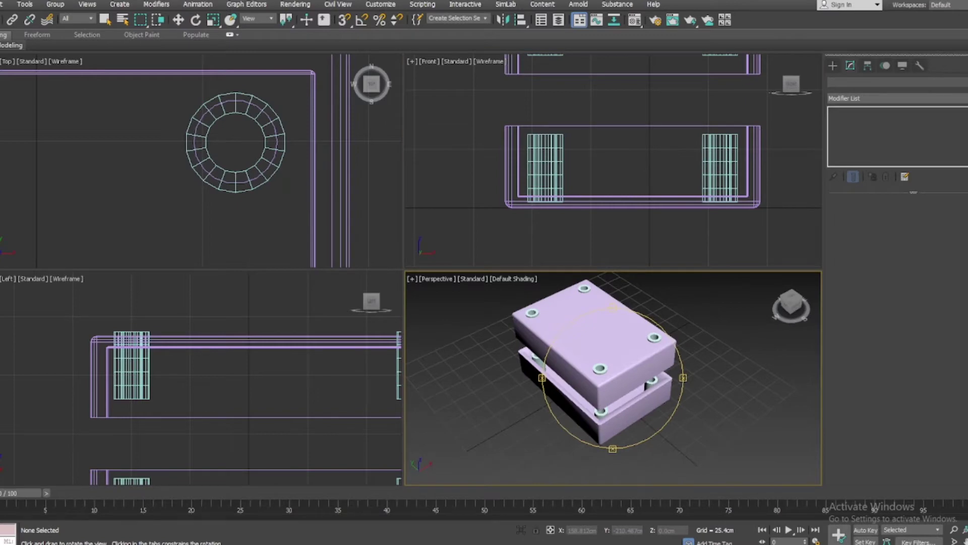
pyautogui.click(621, 353)
pyautogui.scroll(3, 713, 141)
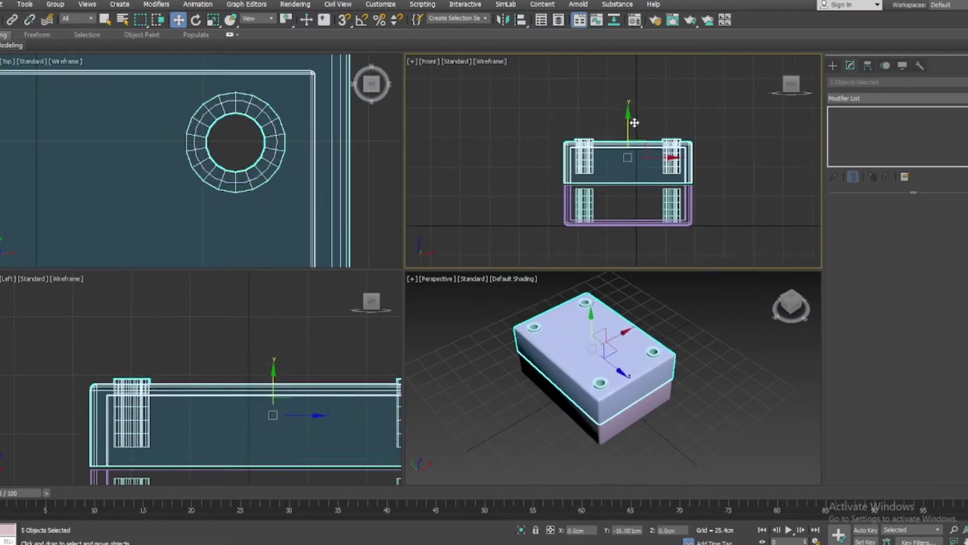
pyautogui.moveTo(655, 131); pyautogui.dragTo(620, 119, button='middle')
pyautogui.click(833, 66)
pyautogui.click(932, 154)
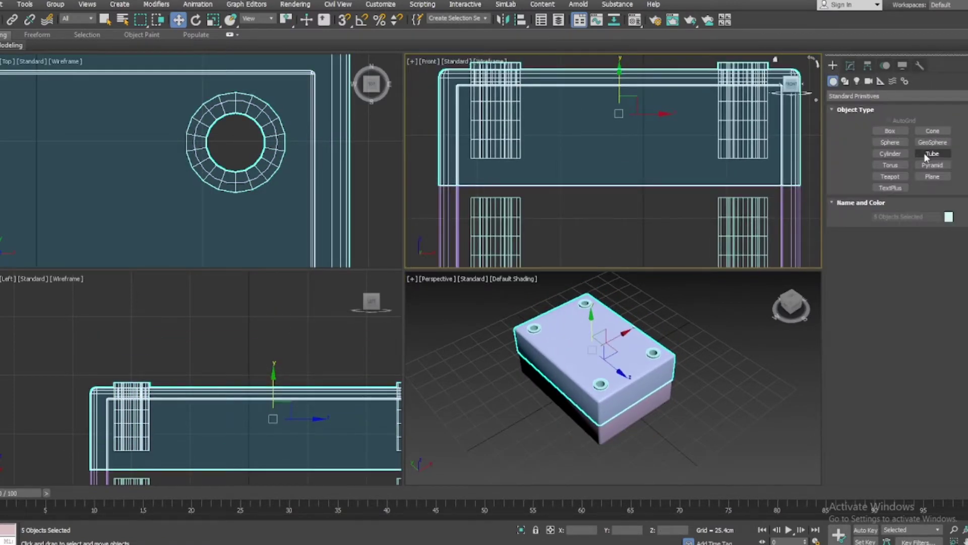
# Draw a tube ring on the front of the box
pyautogui.moveTo(617, 184); pyautogui.dragTo(653, 225)
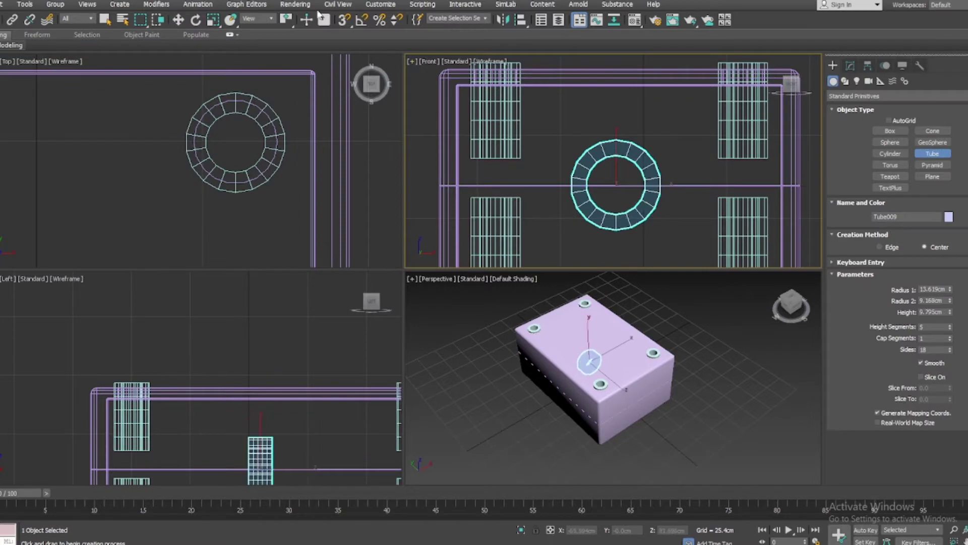
pyautogui.press('w')
pyautogui.scroll(-4, 239, 81)
pyautogui.scroll(5, 271, 398)
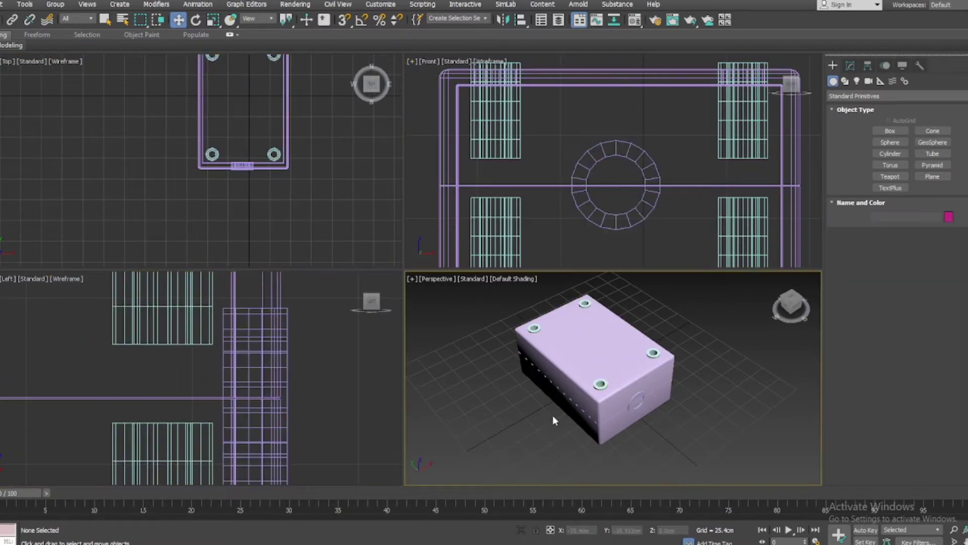
pyautogui.click(850, 65)
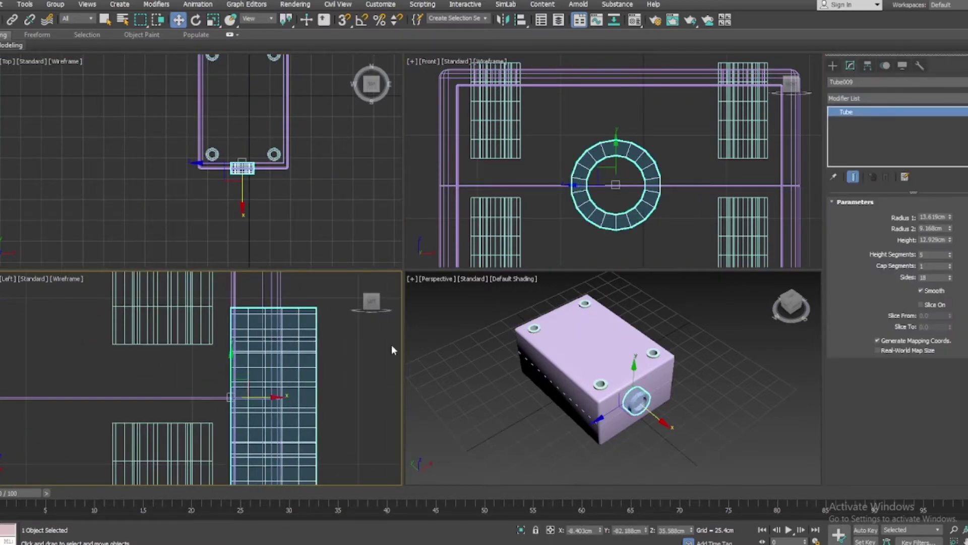
pyautogui.click(348, 389)
# Add a cylinder at the ring's centre and push it into the box wall
pyautogui.click(833, 66)
pyautogui.click(890, 153)
pyautogui.moveTo(618, 186); pyautogui.dragTo(627, 201)
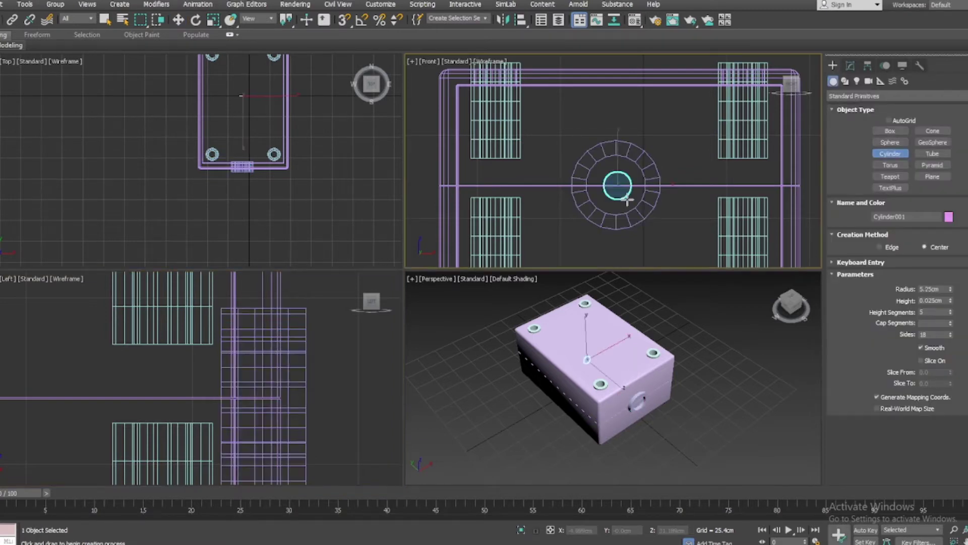
pyautogui.click(630, 110)
pyautogui.press('w')
pyautogui.scroll(3, 651, 213)
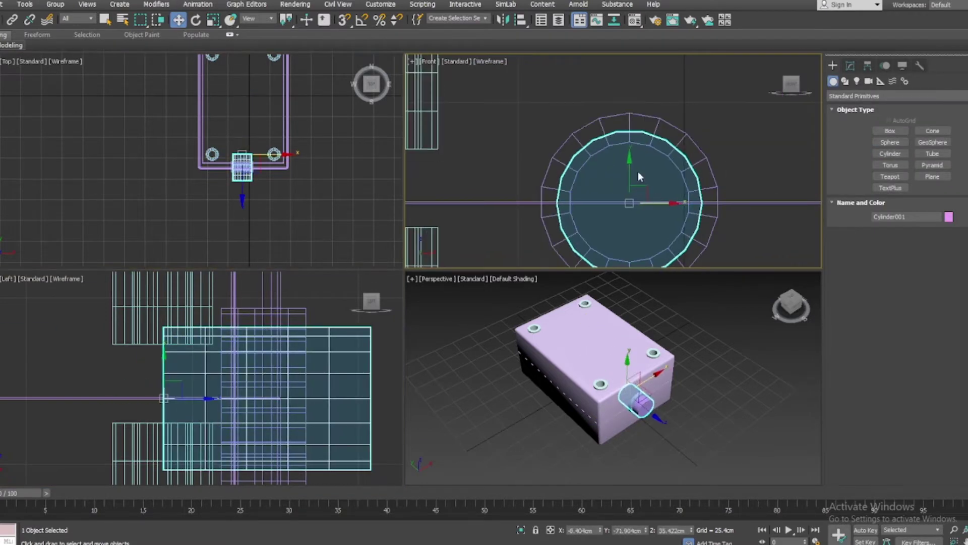
pyautogui.moveTo(640, 176); pyautogui.dragTo(664, 134, button='middle')
pyautogui.moveTo(640, 110); pyautogui.dragTo(638, 107)
pyautogui.scroll(-4, 631, 176)
# Subtract the cylinder from the upper box half with ProBoolean
pyautogui.click(688, 158)
pyautogui.click(895, 96)
pyautogui.click(872, 108)
pyautogui.click(890, 188)
pyautogui.scroll(5, 634, 156)
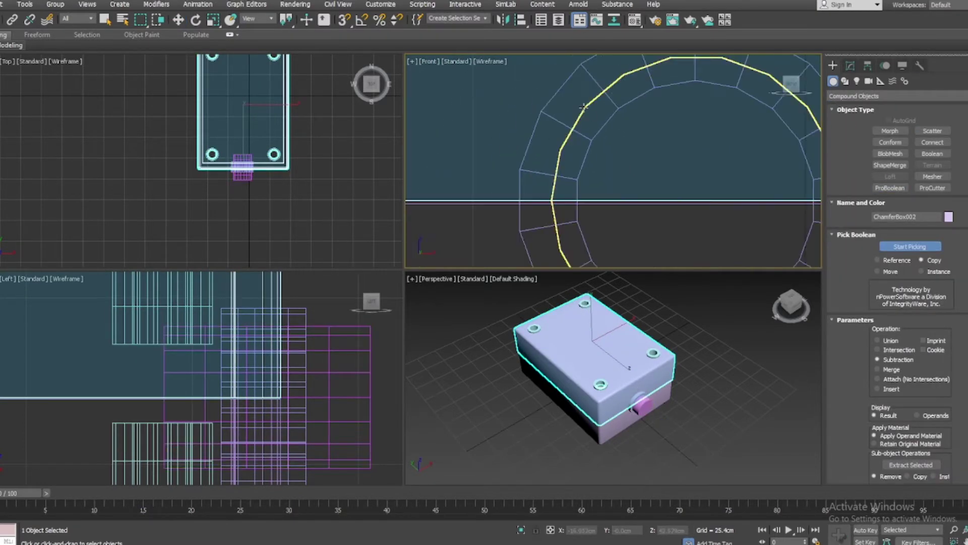
pyautogui.scroll(-2, 659, 167)
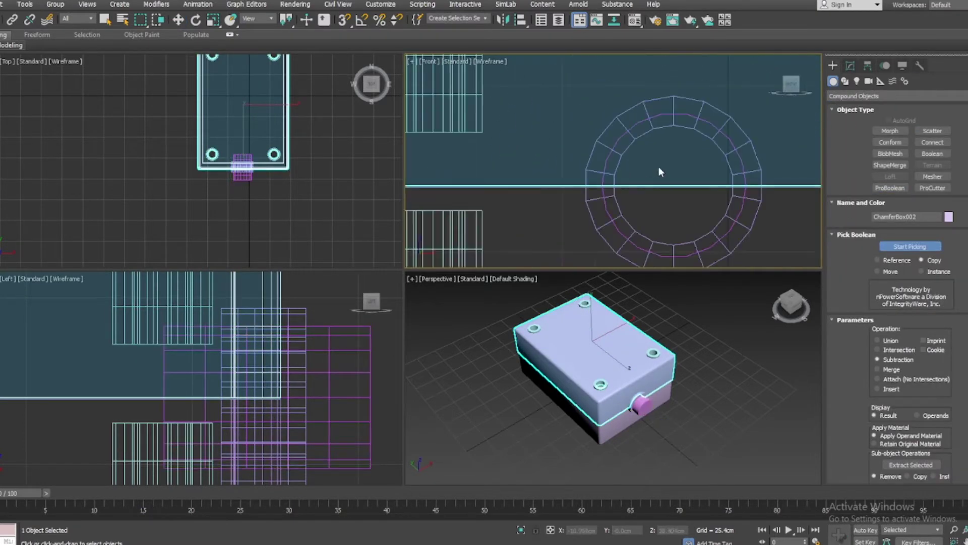
pyautogui.click(795, 121)
# Subtract the cylinder from the lower box half with ProBoolean
pyautogui.press('w')
pyautogui.scroll(-3, 693, 204)
pyautogui.scroll(4, 694, 205)
pyautogui.click(890, 188)
pyautogui.click(911, 246)
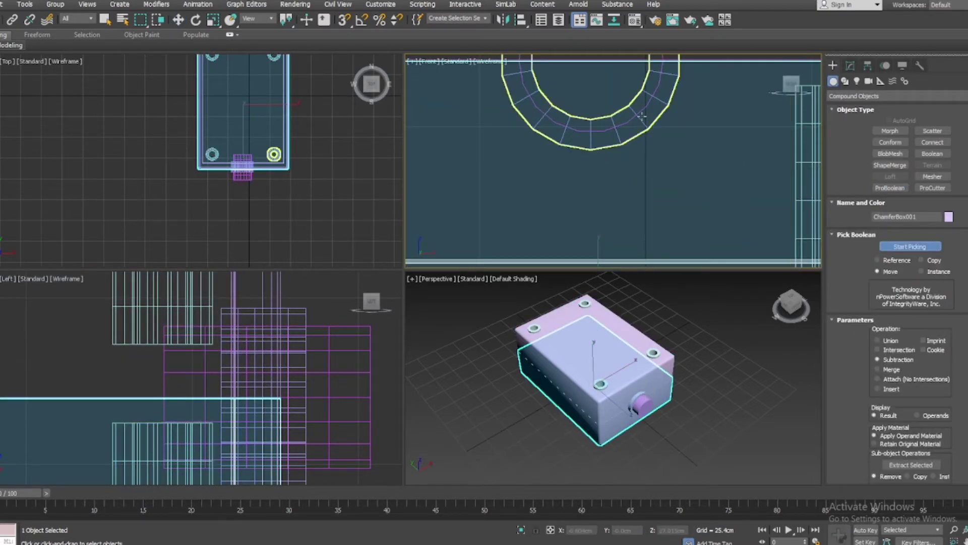
pyautogui.click(591, 136)
pyautogui.scroll(-3, 612, 167)
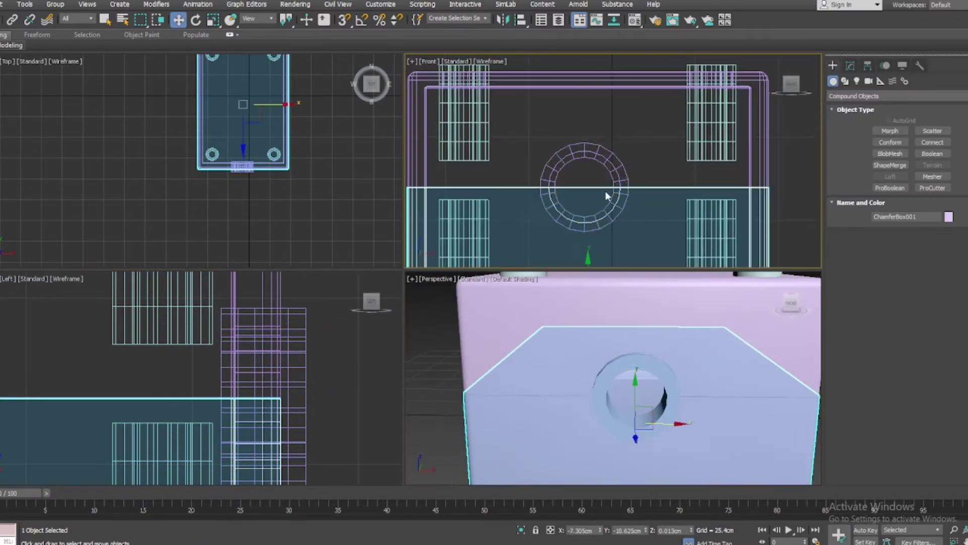
# Turn on Slice for the side ring
pyautogui.click(621, 166)
pyautogui.click(850, 66)
pyautogui.click(920, 305)
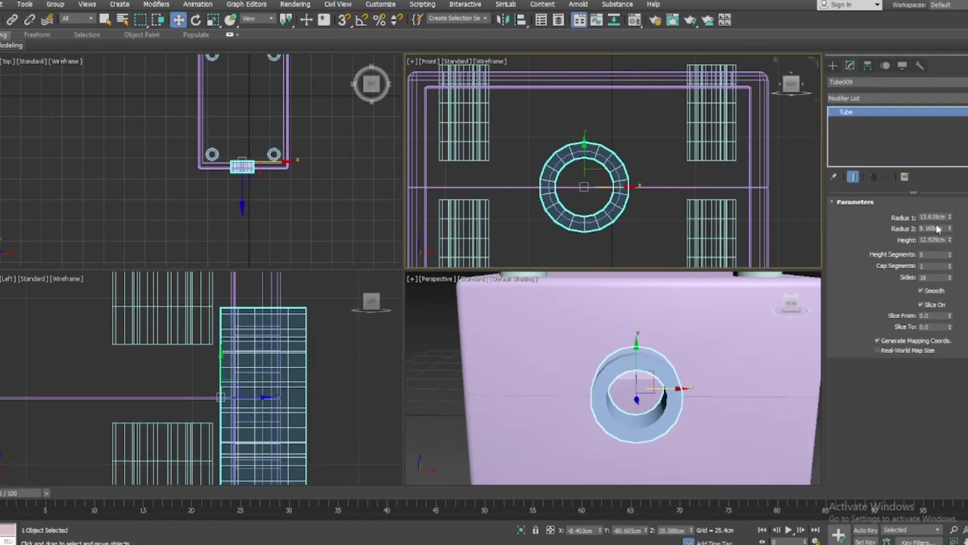
# Set the ring's slice start and rotate the half ring with an exact typed rotation
pyautogui.click(933, 315)
pyautogui.press('Return')
pyautogui.click(833, 66)
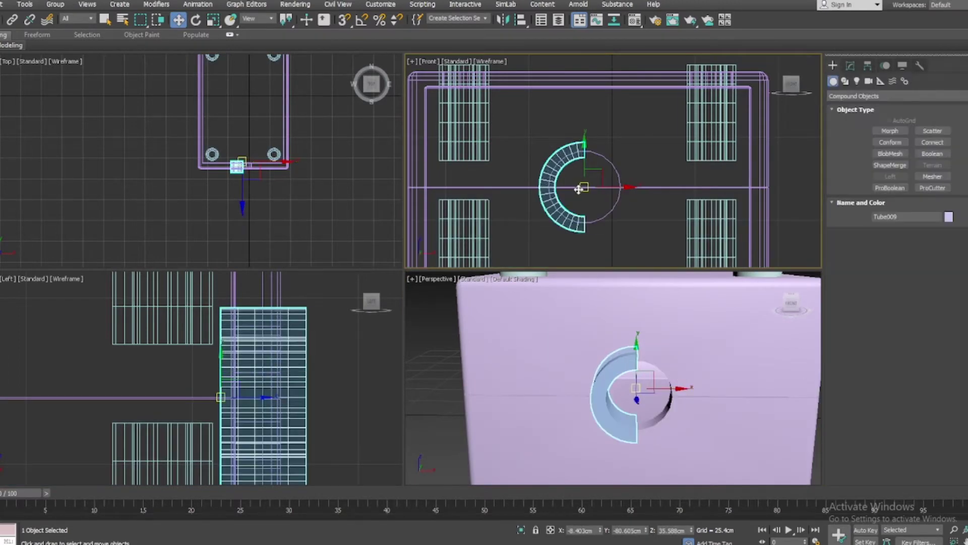
pyautogui.scroll(3, 591, 177)
pyautogui.rightClick(196, 20)
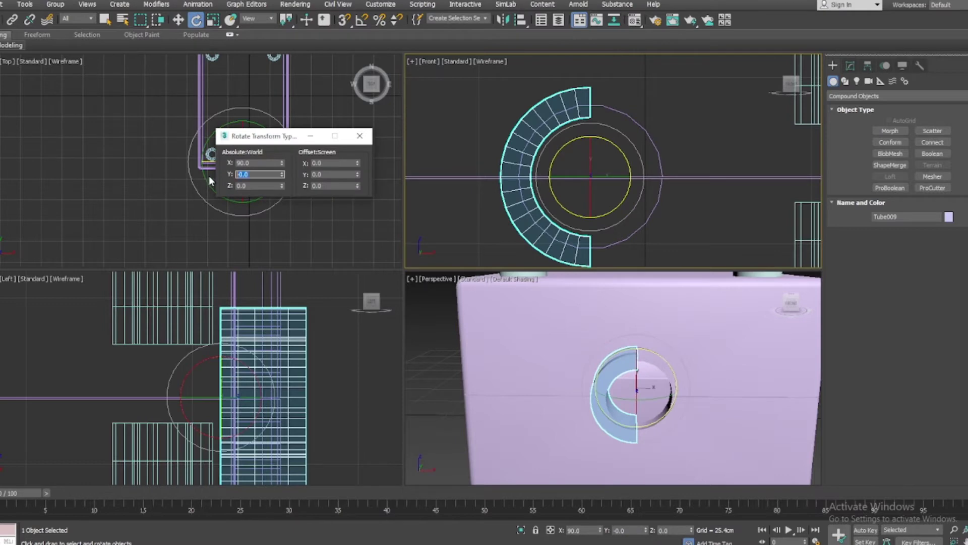
pyautogui.scroll(5, 590, 176)
pyautogui.scroll(-5, 590, 176)
# Link the half ring and the screw post tubes to their box halves
pyautogui.click(12, 20)
pyautogui.moveTo(585, 200); pyautogui.dragTo(727, 115)
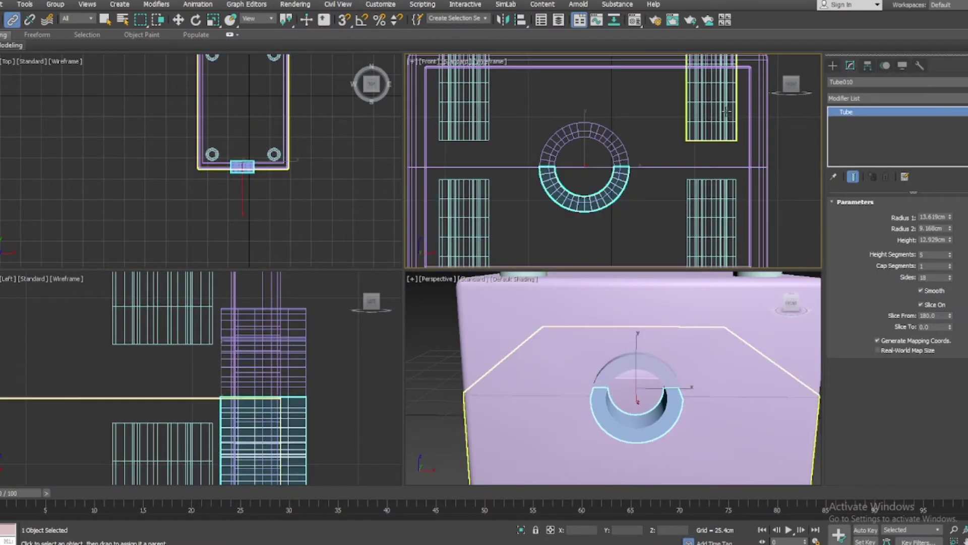
pyautogui.click(728, 115)
pyautogui.scroll(5, 726, 119)
pyautogui.scroll(5, 275, 90)
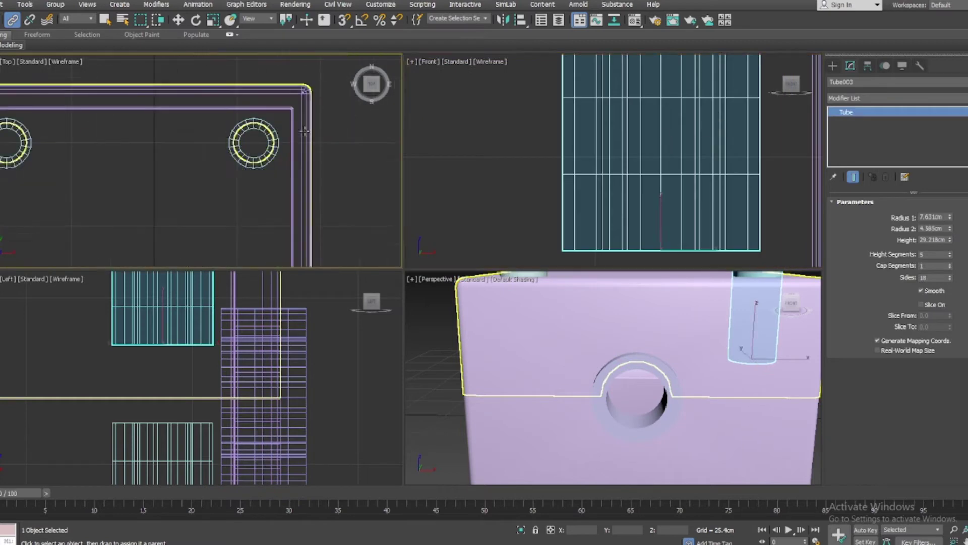
pyautogui.scroll(-5, 555, 151)
pyautogui.click(519, 147)
pyautogui.moveTo(474, 214); pyautogui.dragTo(529, 249)
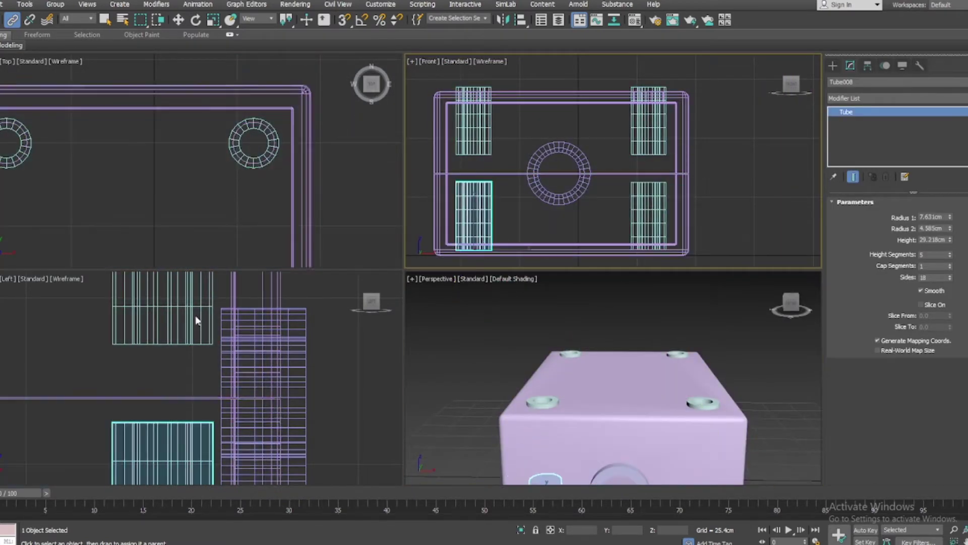
pyautogui.scroll(-5, 194, 324)
pyautogui.click(145, 399)
pyautogui.click(741, 209)
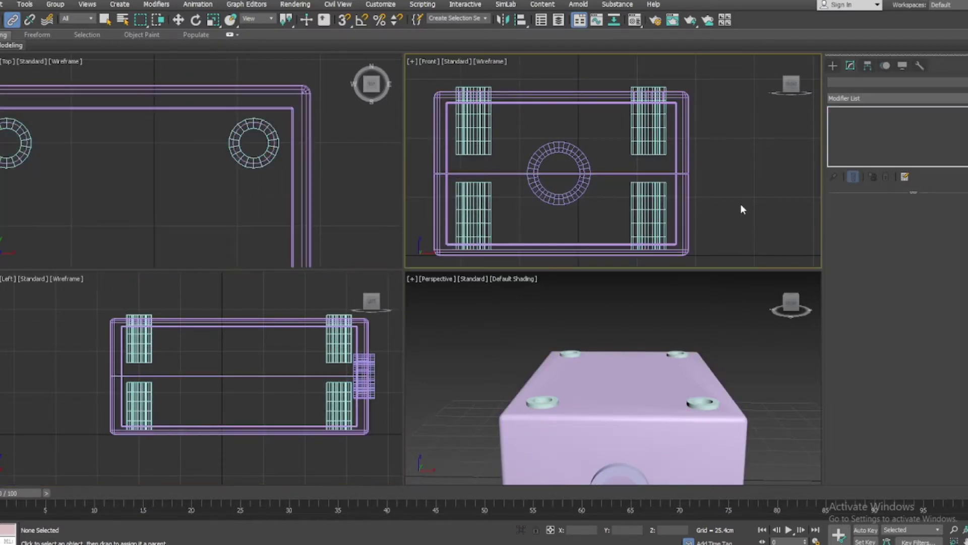
# Move the lower box half (ChamferBox001) down, separating it from the lid
pyautogui.click(832, 65)
pyautogui.click(605, 227)
pyautogui.press('w')
pyautogui.scroll(-3, 539, 162)
pyautogui.scroll(-3, 695, 367)
pyautogui.moveTo(695, 368); pyautogui.dragTo(695, 404)
pyautogui.moveTo(695, 403)
pyautogui.keyDown('alt'); pyautogui.mouseDown(button='middle')
pyautogui.moveTo(630, 398)
pyautogui.moveTo(883, 90)
pyautogui.mouseUp(button='middle'); pyautogui.keyUp('alt')
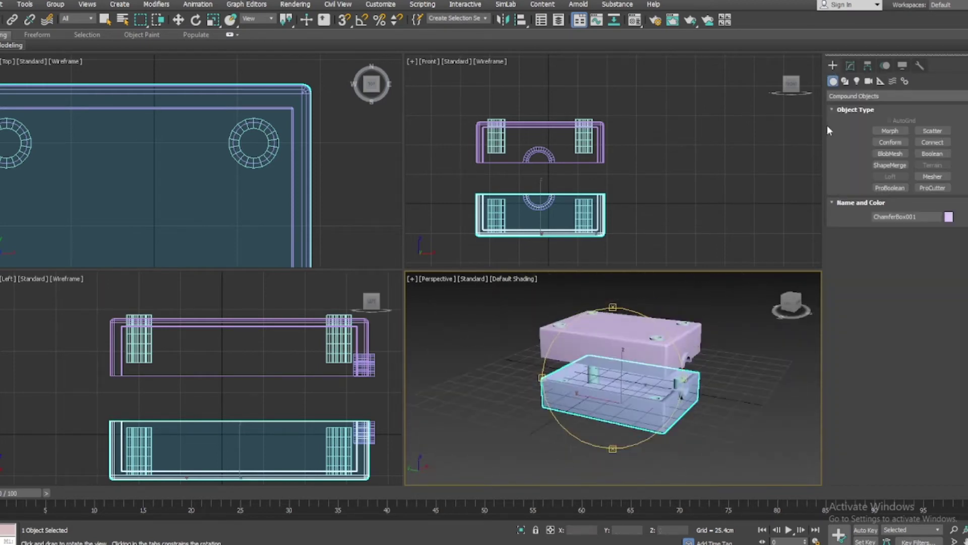
pyautogui.click(897, 96)
# Create a tall ChamferBox and move it below the lower box half
pyautogui.click(857, 86)
pyautogui.click(890, 142)
pyautogui.scroll(-5, 217, 126)
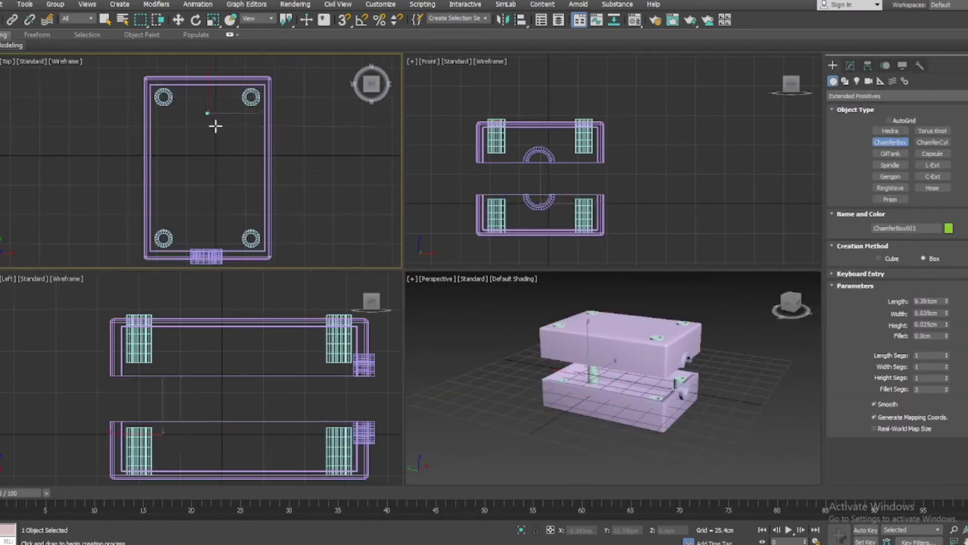
pyautogui.moveTo(206, 113); pyautogui.dragTo(224, 151)
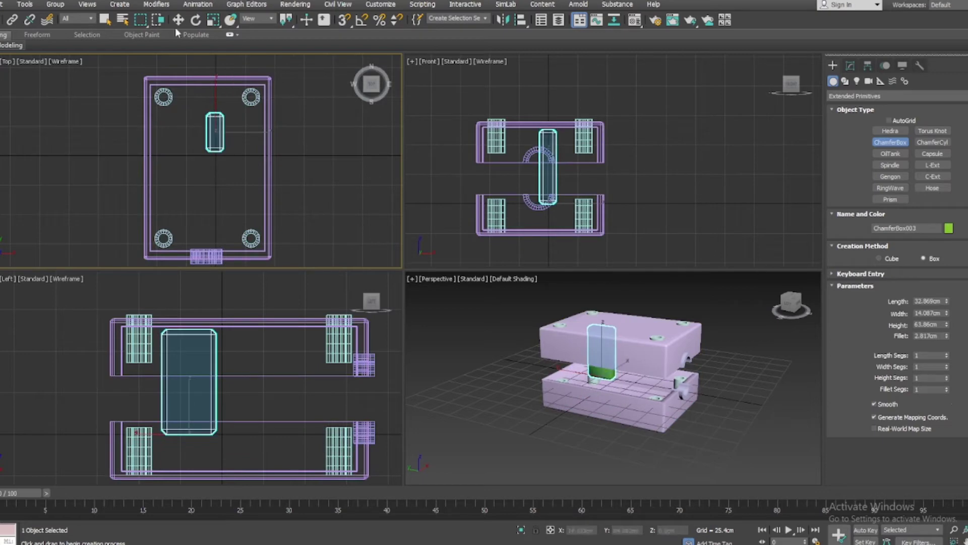
pyautogui.press('w')
pyautogui.moveTo(199, 335); pyautogui.dragTo(199, 378)
# Shift-clone the rounded block twice, placing copies to the left and right
pyautogui.scroll(3, 190, 361)
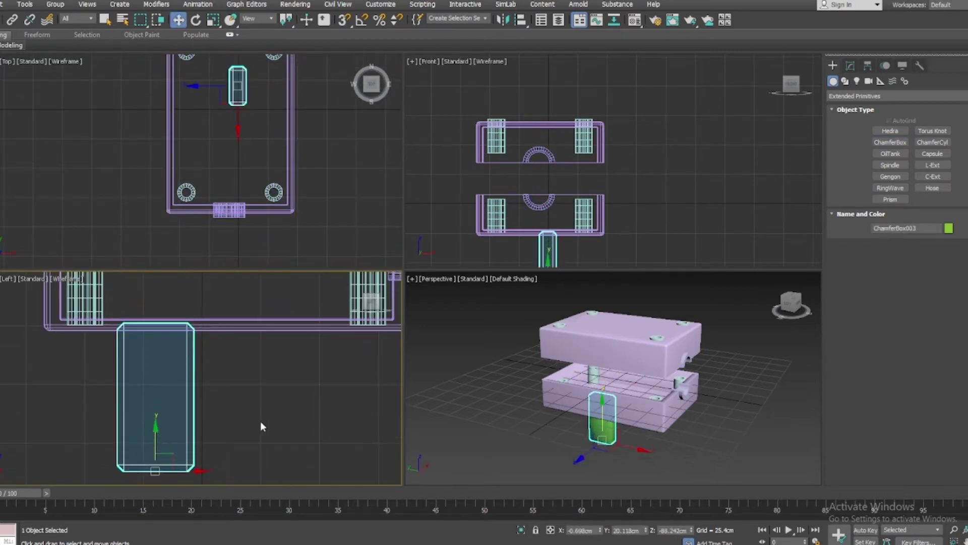
pyautogui.scroll(-3, 201, 433)
pyautogui.moveTo(252, 101)
pyautogui.keyDown('shift'); pyautogui.mouseDown()
pyautogui.moveTo(252, 166)
pyautogui.moveTo(314, 166)
pyautogui.mouseUp(); pyautogui.keyUp('shift')
pyautogui.press('Return')
pyautogui.click(495, 319)
pyautogui.moveTo(261, 114); pyautogui.dragTo(274, 142, button='middle')
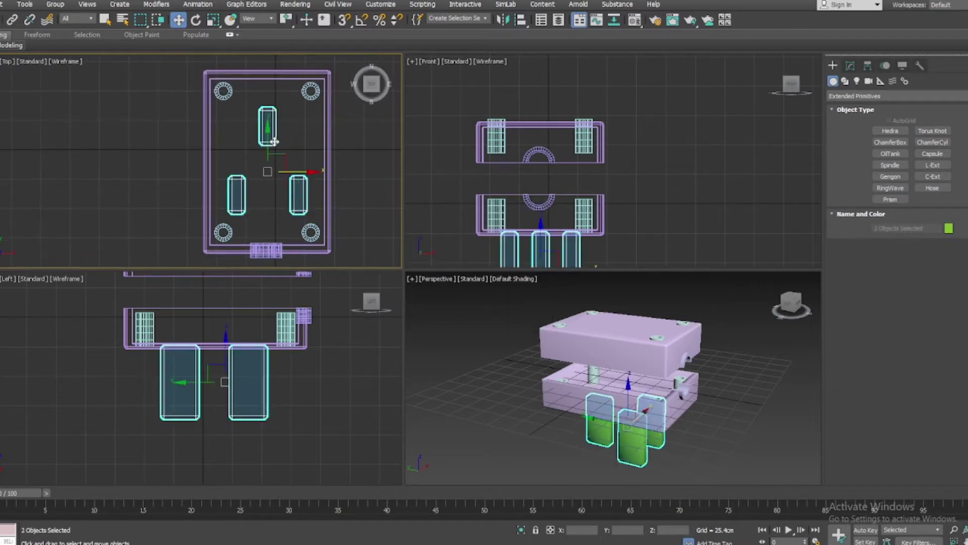
pyautogui.click(343, 151)
pyautogui.keyDown('alt'); pyautogui.moveTo(529, 313); pyautogui.dragTo(353, 326, button='middle'); pyautogui.keyUp('alt')
# Adjust Length and Width of the left, right and middle green blocks
pyautogui.press('w')
pyautogui.click(634, 425)
pyautogui.click(851, 66)
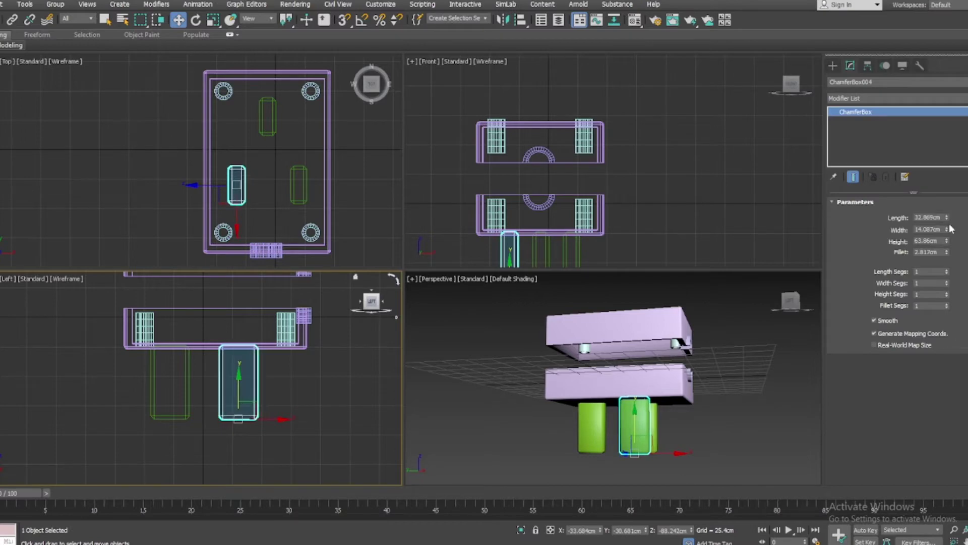
pyautogui.click(298, 184)
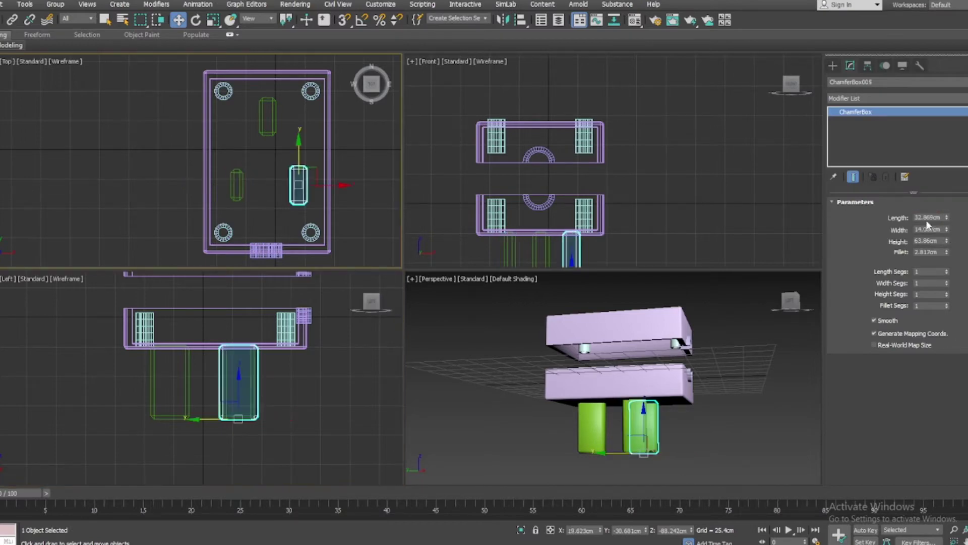
pyautogui.write('26.953')
pyautogui.press('Tab')
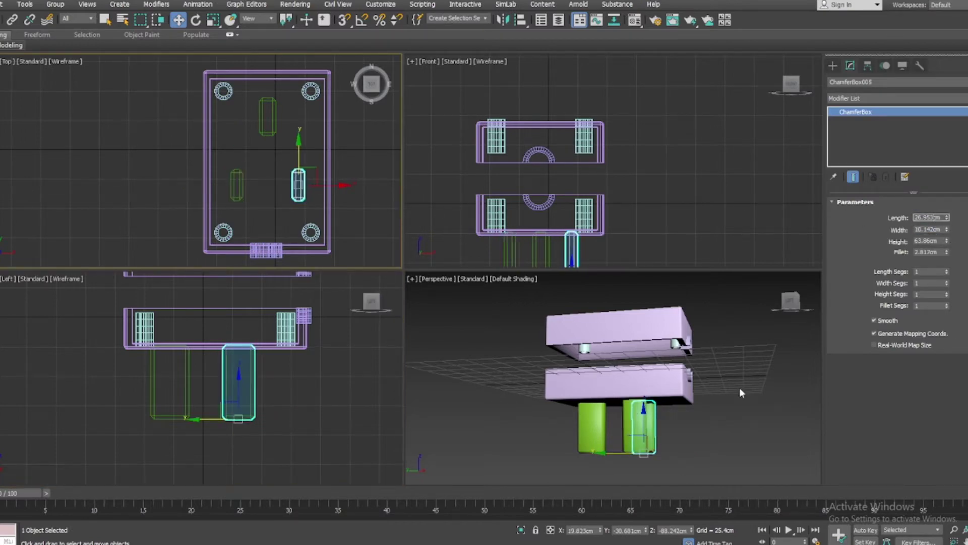
pyautogui.keyDown('alt'); pyautogui.moveTo(723, 374); pyautogui.dragTo(595, 368, button='middle'); pyautogui.keyUp('alt')
pyautogui.click(593, 364)
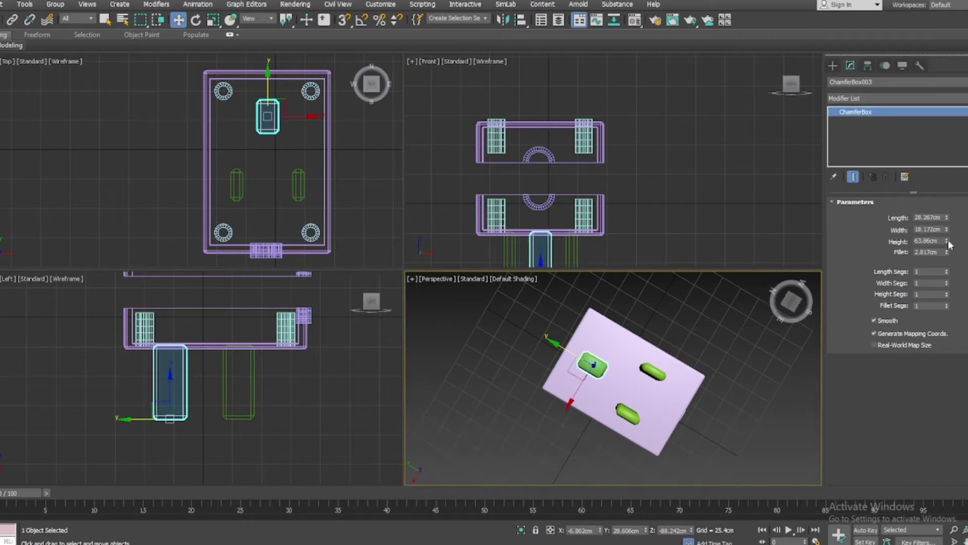
pyautogui.click(756, 444)
pyautogui.keyDown('alt'); pyautogui.moveTo(656, 383); pyautogui.dragTo(731, 353, button='middle'); pyautogui.keyUp('alt')
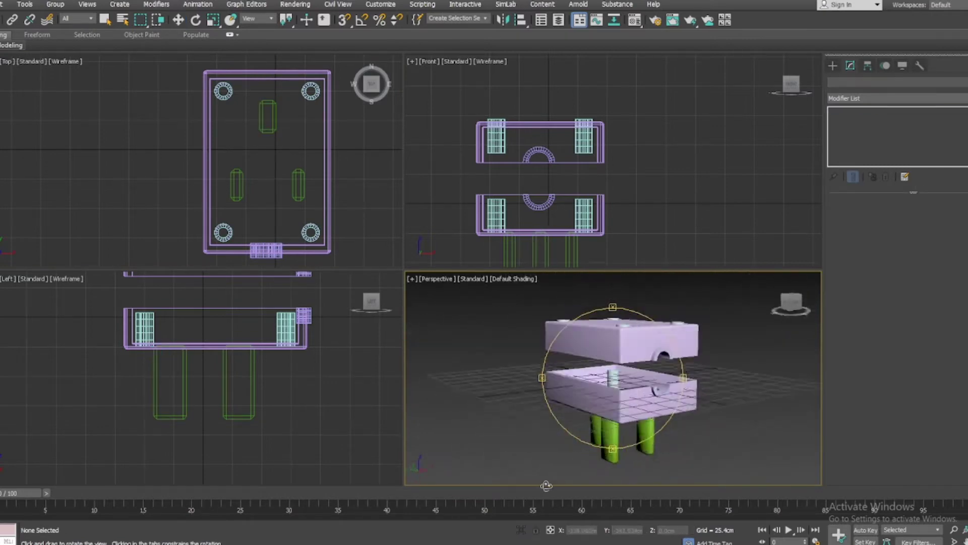
# Lift the lid higher above the base and undo an unwanted capsule shape
pyautogui.middleClick(367, 161)
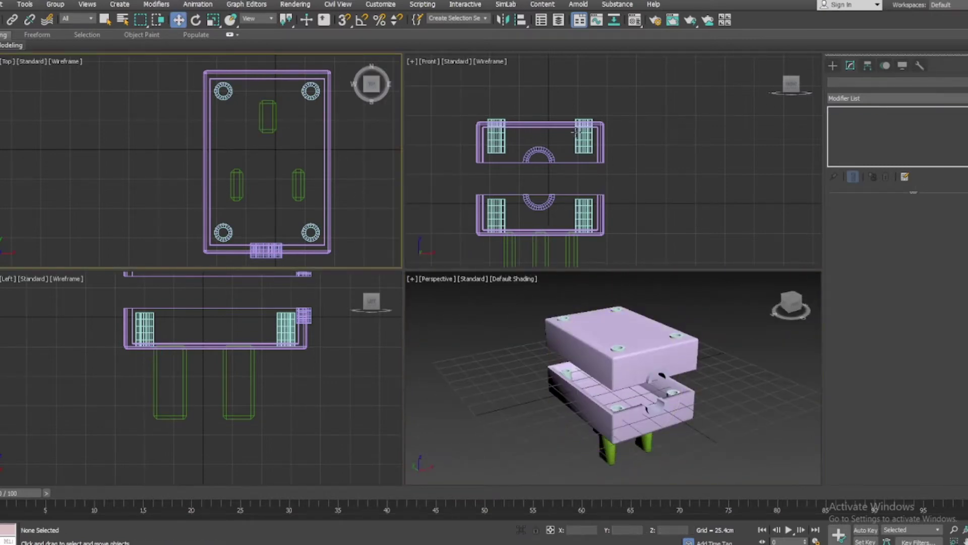
pyautogui.moveTo(577, 132); pyautogui.dragTo(579, 71)
pyautogui.scroll(-2, 578, 165)
pyautogui.click(832, 65)
pyautogui.click(890, 153)
pyautogui.scroll(5, 597, 175)
pyautogui.moveTo(591, 140)
pyautogui.mouseDown()
pyautogui.moveTo(604, 154)
pyautogui.moveTo(598, 141)
pyautogui.mouseUp()
pyautogui.hotkey('ctrl', 'z')
# Place a ChamferCyl cable (122.084 cm tall, 8.875 cm radius) through the side hole, smoothed
pyautogui.click(932, 142)
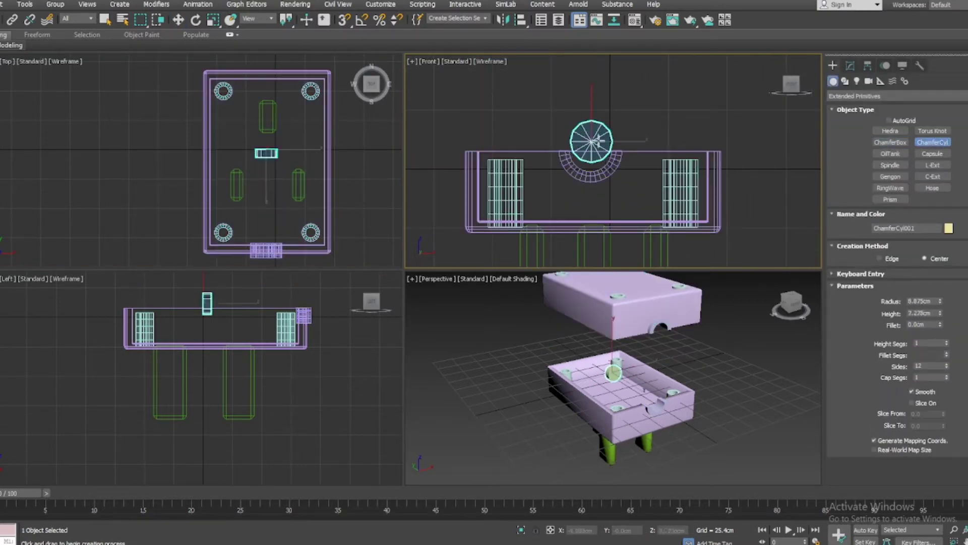
pyautogui.click(178, 21)
pyautogui.moveTo(267, 174); pyautogui.dragTo(268, 252)
pyautogui.scroll(3, 564, 160)
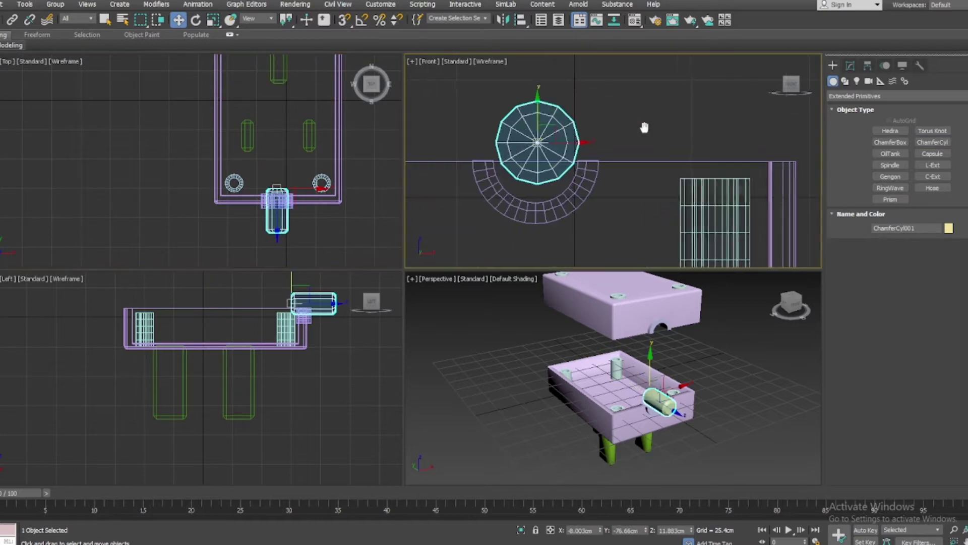
pyautogui.click(849, 66)
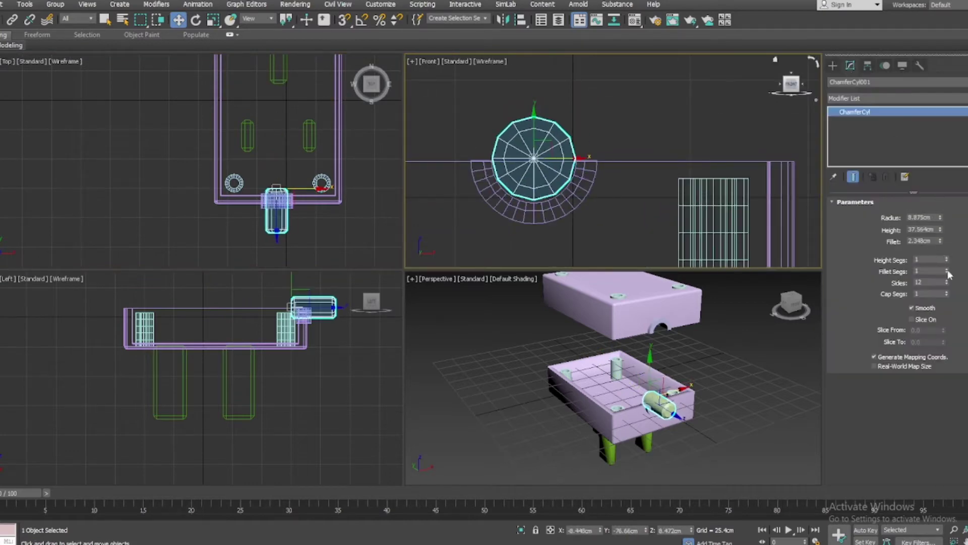
pyautogui.moveTo(949, 274); pyautogui.dragTo(949, 271)
# Test-fit the lid on the base, undo the move, and reselect the cable
pyautogui.click(718, 382)
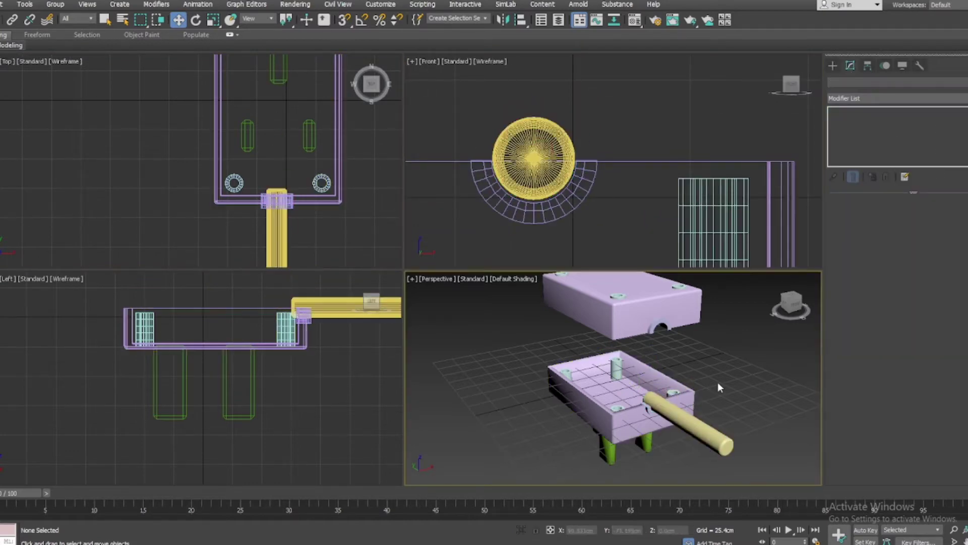
pyautogui.scroll(-5, 616, 102)
pyautogui.click(613, 101)
pyautogui.moveTo(595, 74); pyautogui.dragTo(594, 154)
pyautogui.scroll(4, 605, 156)
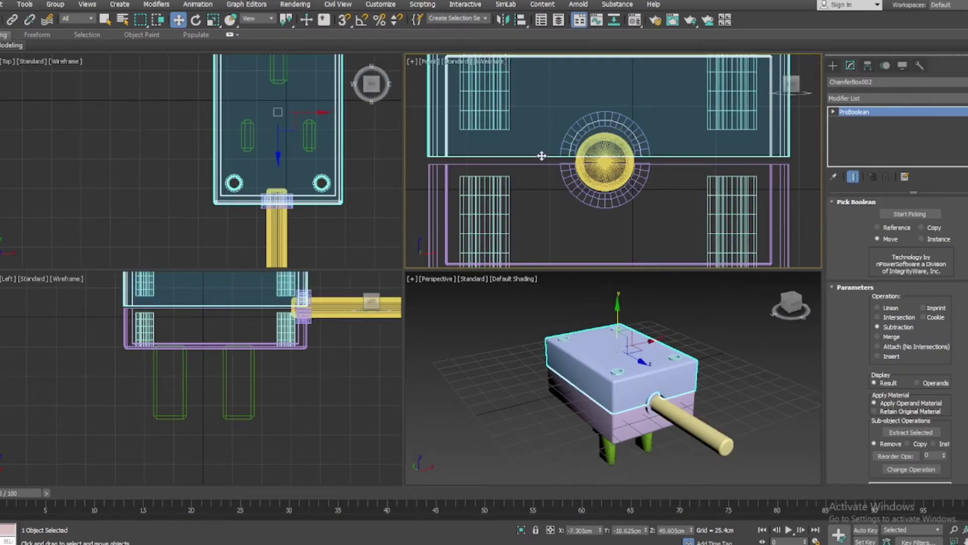
pyautogui.scroll(-1, 643, 146)
pyautogui.hotkey('ctrl', 'z')
pyautogui.hotkey('ctrl', 'z')
pyautogui.click(650, 151)
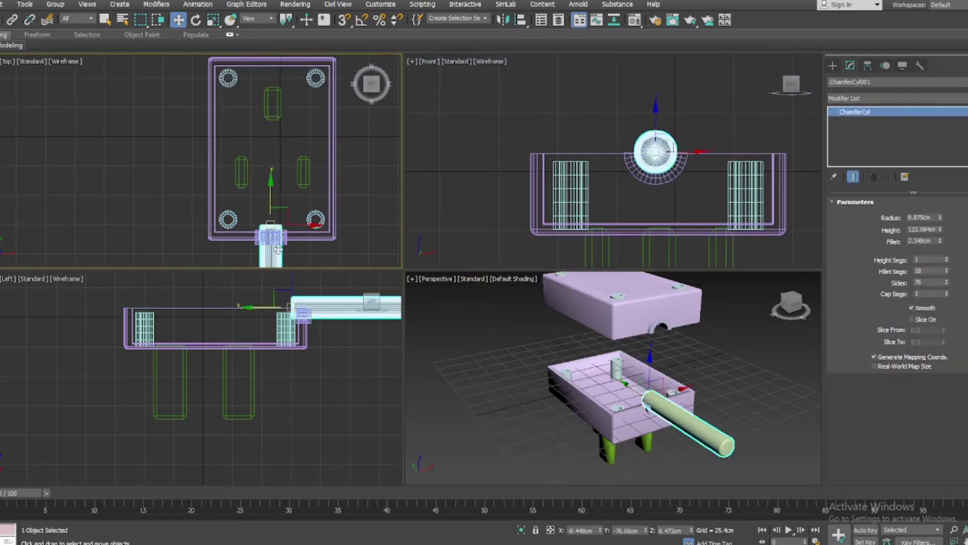
# Clone the cable into a much thinner wire and bend it into an arc
pyautogui.keyDown('shift'); pyautogui.moveTo(271, 212); pyautogui.dragTo(271, 155); pyautogui.keyUp('shift')
pyautogui.click(461, 318)
pyautogui.moveTo(940, 217); pyautogui.dragTo(949, 263)
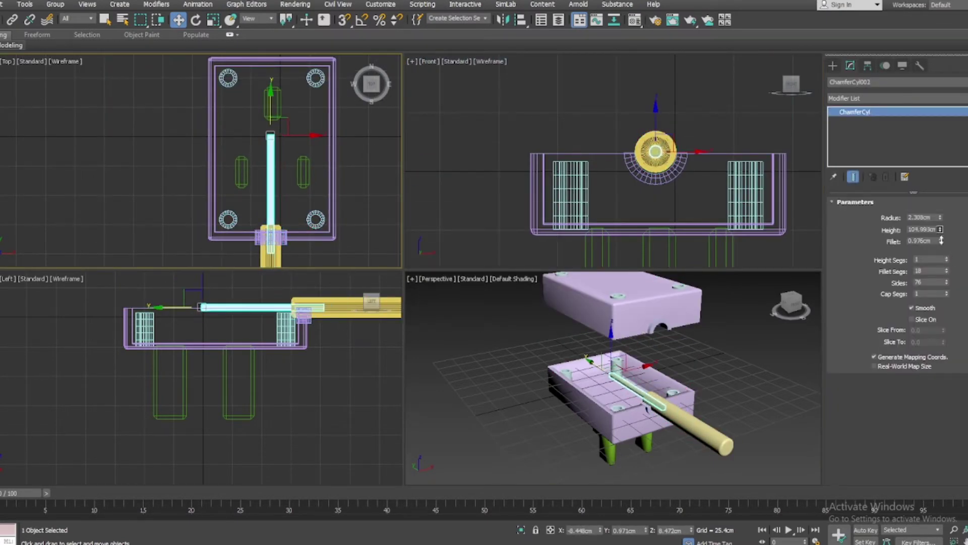
pyautogui.moveTo(243, 178); pyautogui.dragTo(180, 171, button='middle')
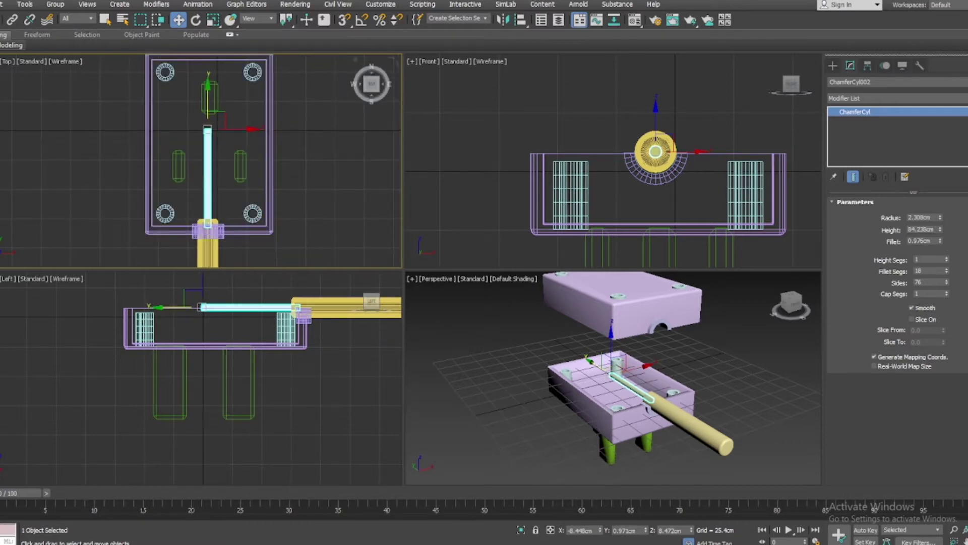
pyautogui.click(897, 98)
pyautogui.click(914, 113)
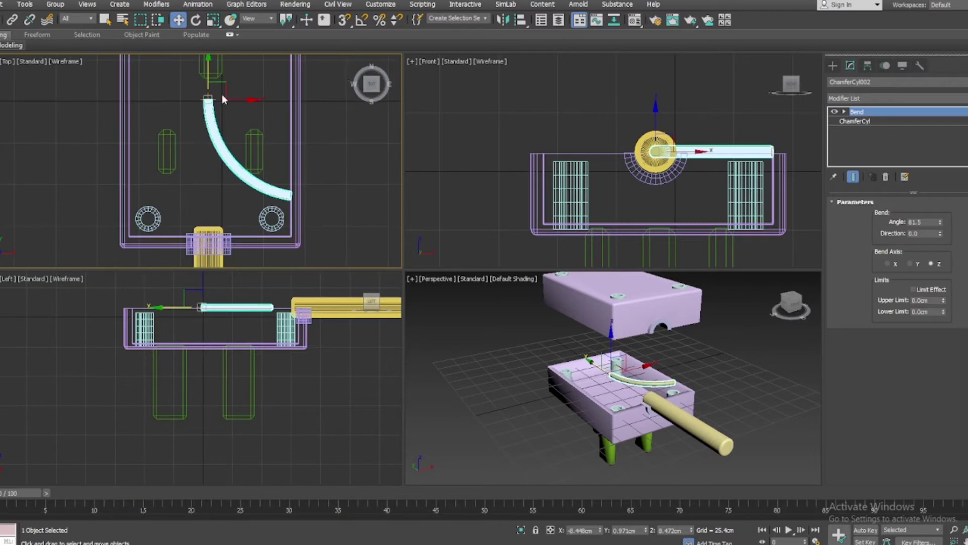
# Mirror-clone the curved wire and bring up the first wire's bend settings
pyautogui.click(503, 20)
pyautogui.click(452, 355)
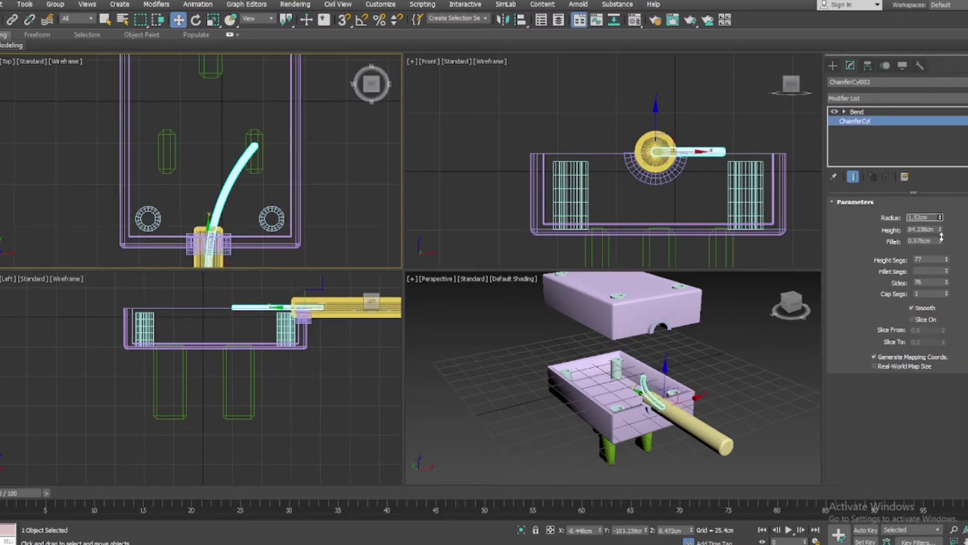
pyautogui.scroll(2, 246, 259)
pyautogui.scroll(2, 247, 259)
pyautogui.click(247, 259)
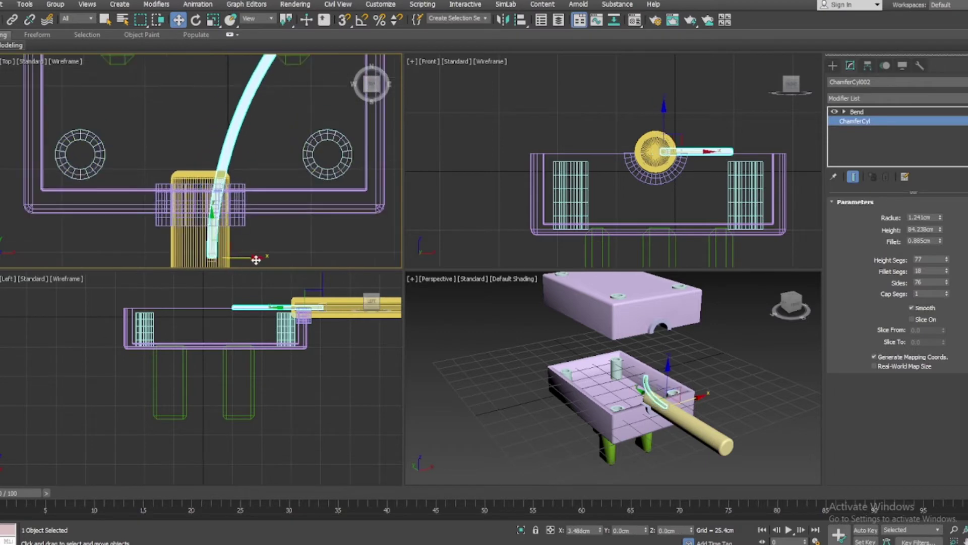
pyautogui.moveTo(302, 133); pyautogui.dragTo(257, 146, button='middle')
pyautogui.click(857, 111)
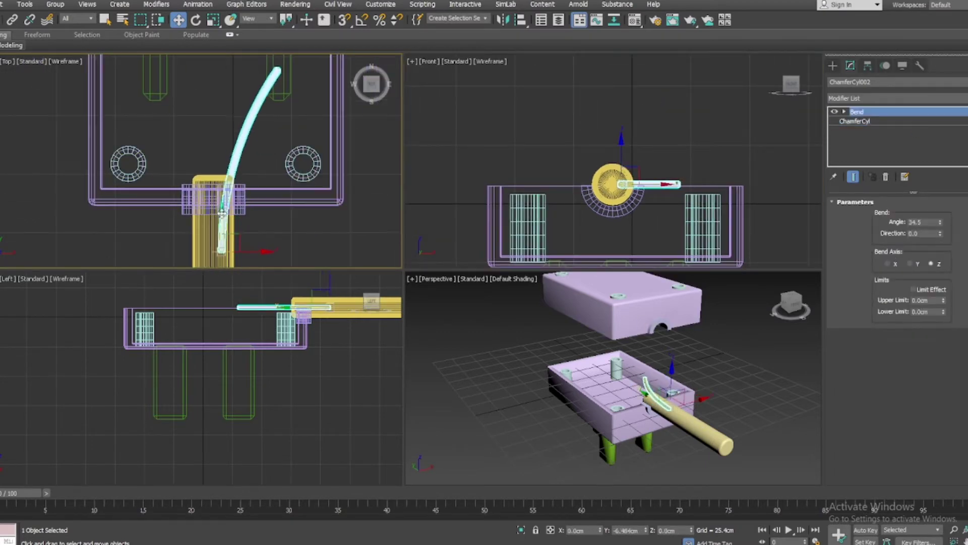
# Mirror another wire copy, reduce its bend to 25.5, and nudge the wires into place
pyautogui.click(503, 19)
pyautogui.click(450, 356)
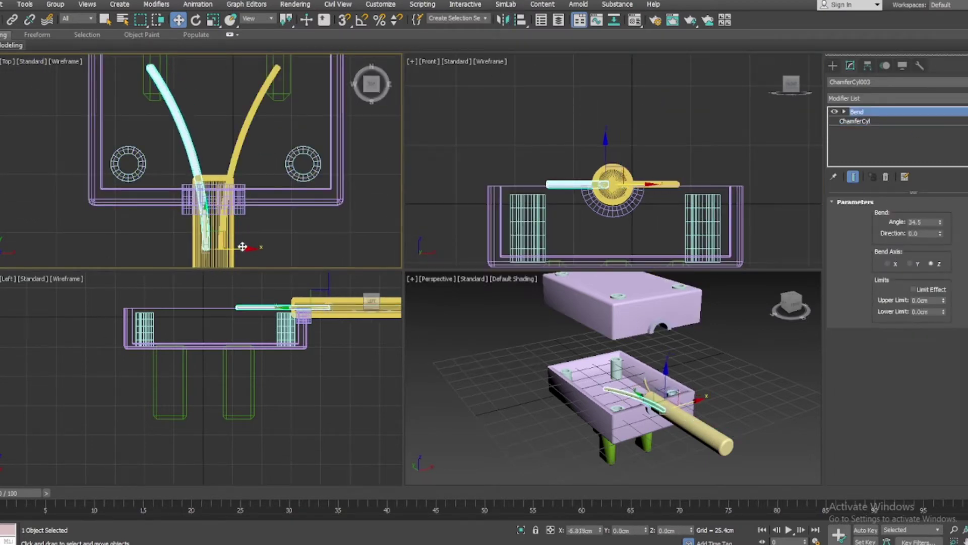
pyautogui.moveTo(945, 226); pyautogui.dragTo(945, 230)
pyautogui.moveTo(243, 248); pyautogui.dragTo(235, 247)
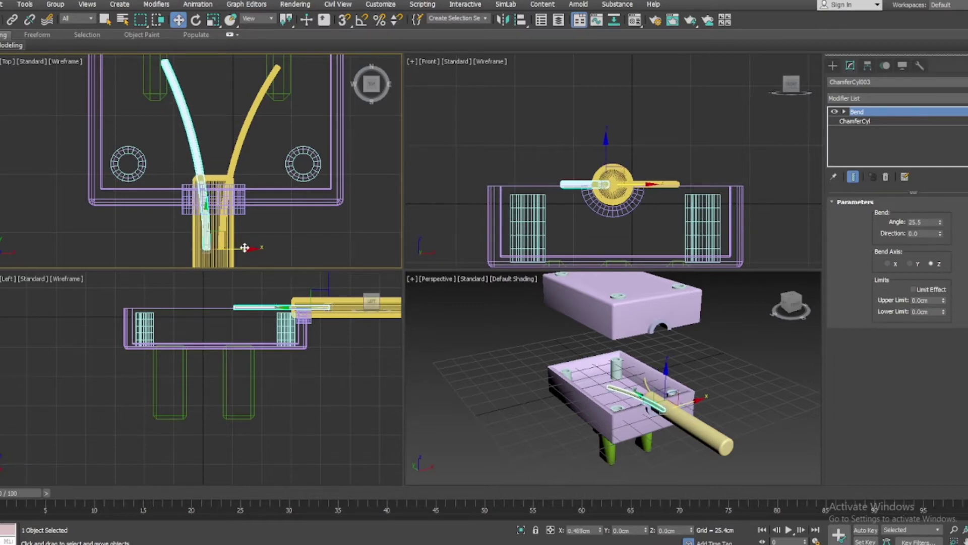
pyautogui.scroll(-3, 298, 191)
pyautogui.moveTo(296, 221); pyautogui.dragTo(299, 221)
# Lengthen the straight middle wire and check its bend settings
pyautogui.click(861, 121)
pyautogui.moveTo(941, 229); pyautogui.dragTo(936, 203)
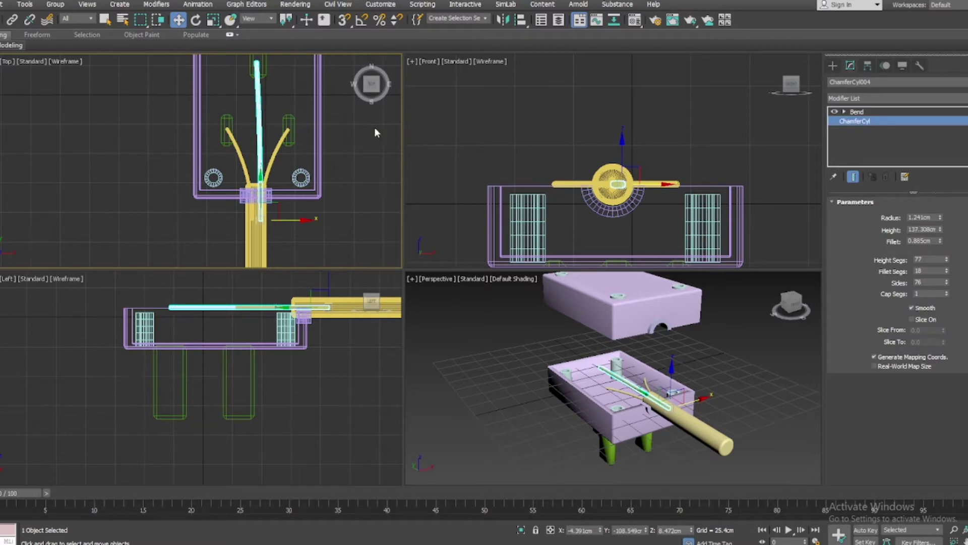
pyautogui.scroll(5, 640, 398)
pyautogui.click(857, 112)
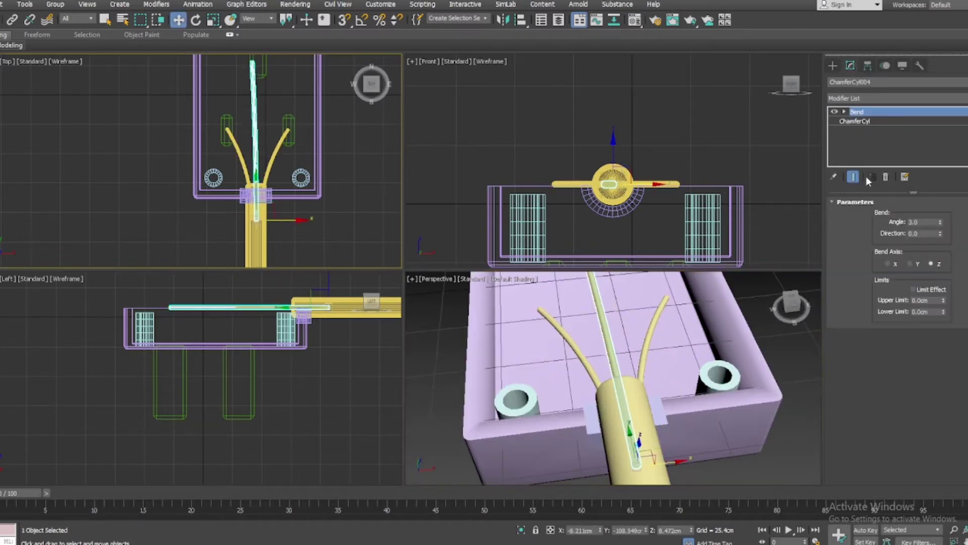
pyautogui.scroll(4, 283, 175)
# Review the left, middle and right wires' cylinder settings, then reselect the cable
pyautogui.click(254, 182)
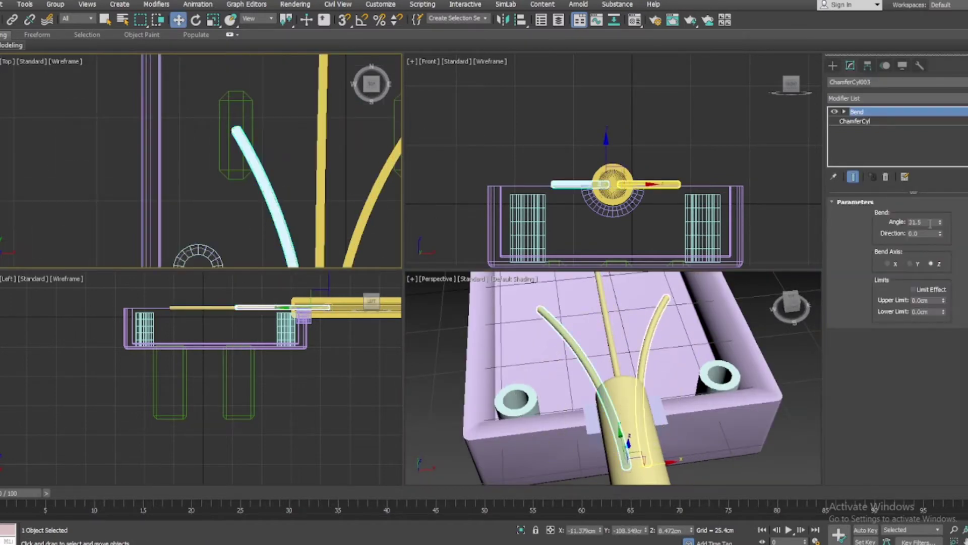
pyautogui.click(855, 121)
pyautogui.click(323, 126)
pyautogui.click(855, 121)
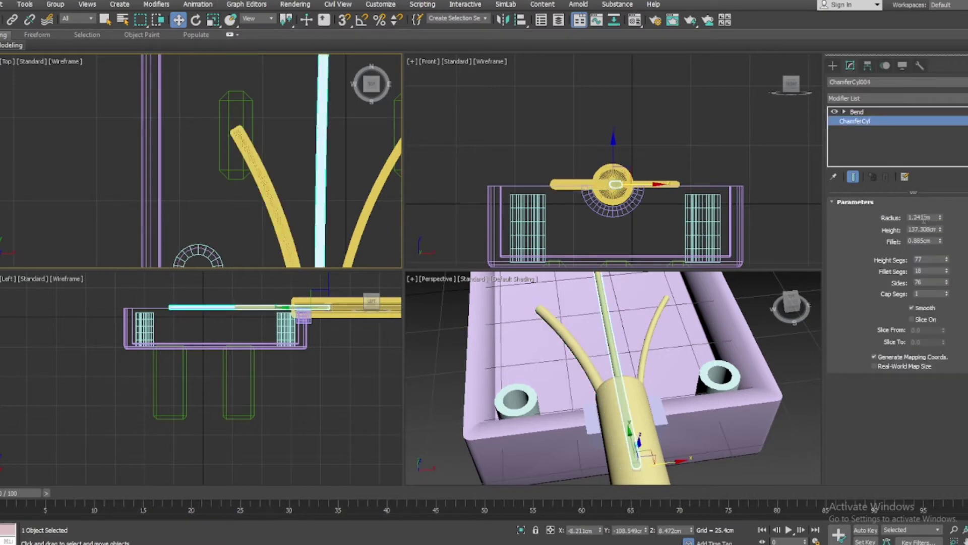
pyautogui.click(377, 197)
pyautogui.scroll(-1, 238, 151)
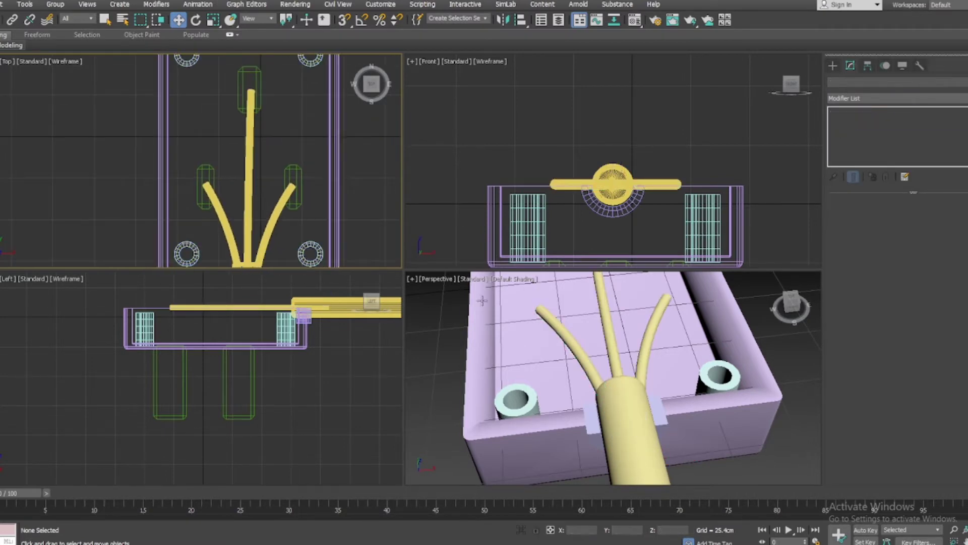
pyautogui.scroll(4, 275, 201)
pyautogui.click(638, 403)
pyautogui.scroll(-5, 642, 394)
pyautogui.click(832, 66)
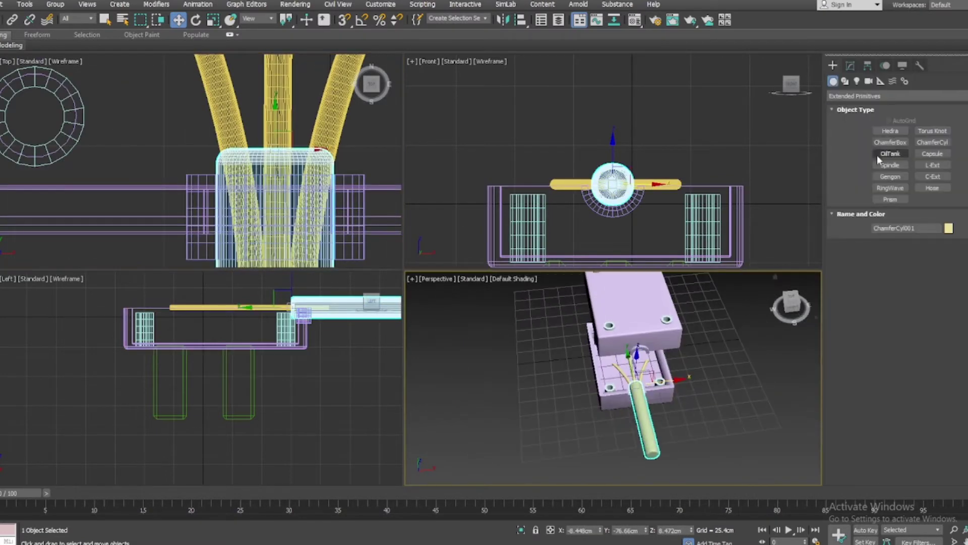
# Draw a short ChamferCyl terminal at the left wire branch's end
pyautogui.click(890, 143)
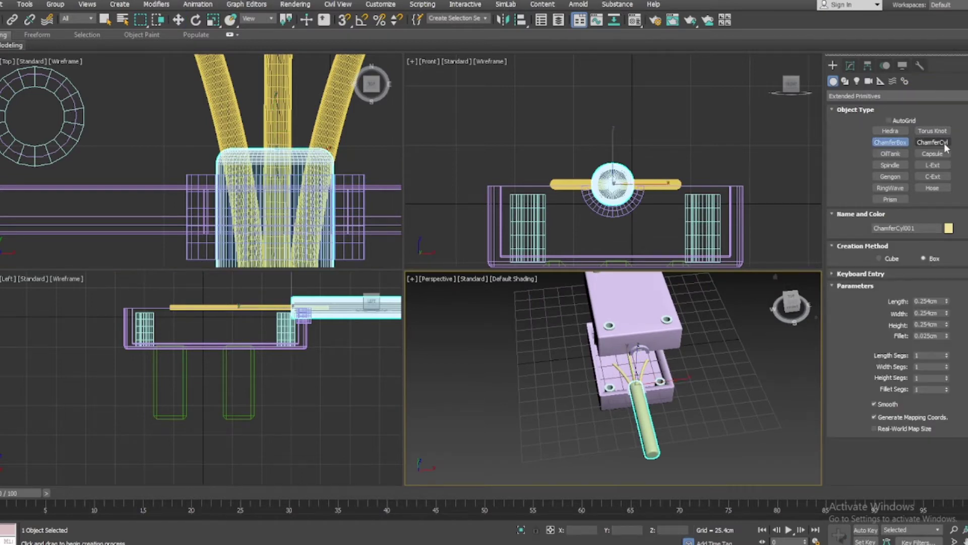
pyautogui.click(933, 143)
pyautogui.scroll(5, 189, 155)
pyautogui.moveTo(189, 155); pyautogui.dragTo(206, 173)
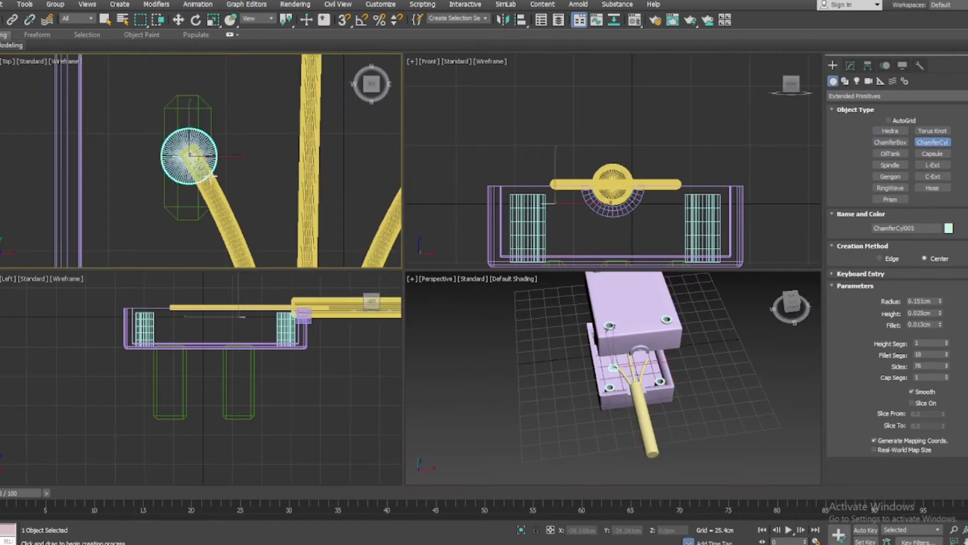
pyautogui.press('w')
# Shift-clone the terminal cylinder to another wire end
pyautogui.scroll(-2, 582, 104)
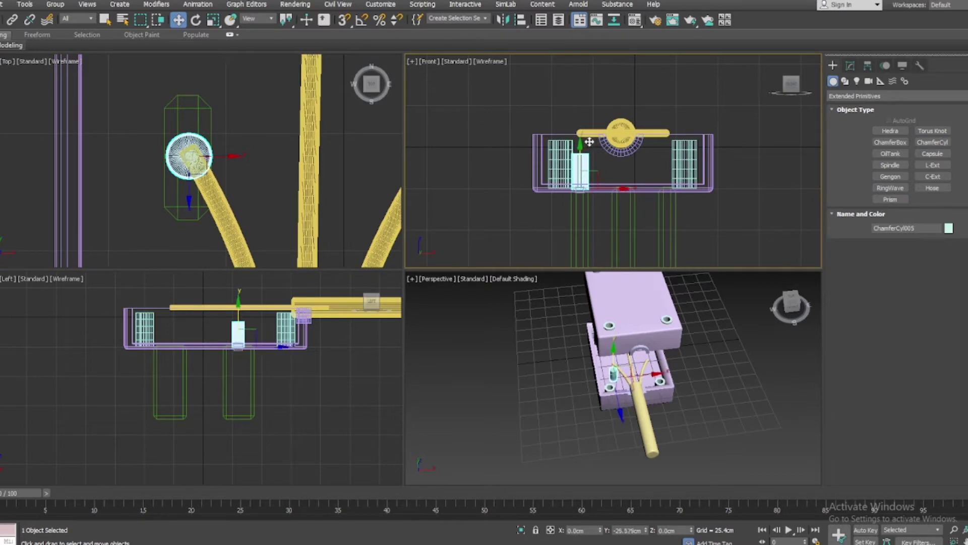
pyautogui.scroll(-2, 170, 178)
pyautogui.scroll(-2, 341, 159)
pyautogui.scroll(-2, 323, 222)
pyautogui.keyDown('shift'); pyautogui.moveTo(304, 222); pyautogui.dragTo(223, 222); pyautogui.keyUp('shift')
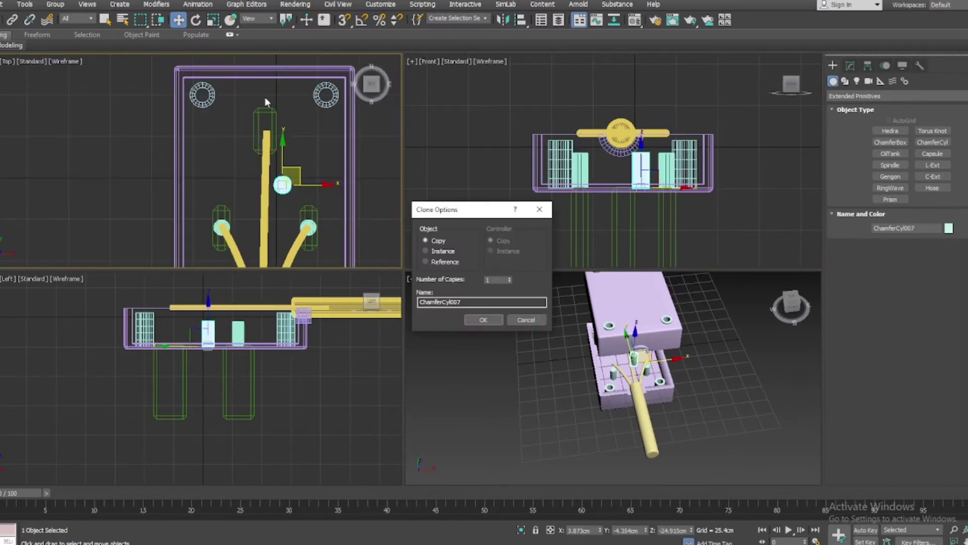
pyautogui.click(479, 328)
pyautogui.scroll(5, 656, 383)
pyautogui.scroll(5, 572, 171)
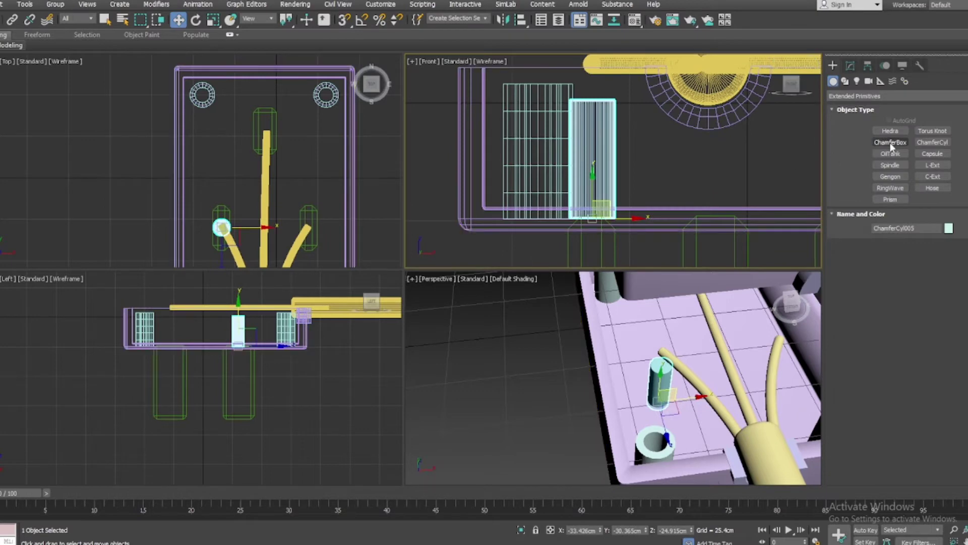
# Create a Tube collar with set inner radius and height, lowered onto the left terminal
pyautogui.click(895, 96)
pyautogui.click(858, 107)
pyautogui.click(933, 154)
pyautogui.moveTo(612, 154); pyautogui.dragTo(640, 154)
pyautogui.click(850, 65)
pyautogui.moveTo(950, 217); pyautogui.dragTo(952, 222)
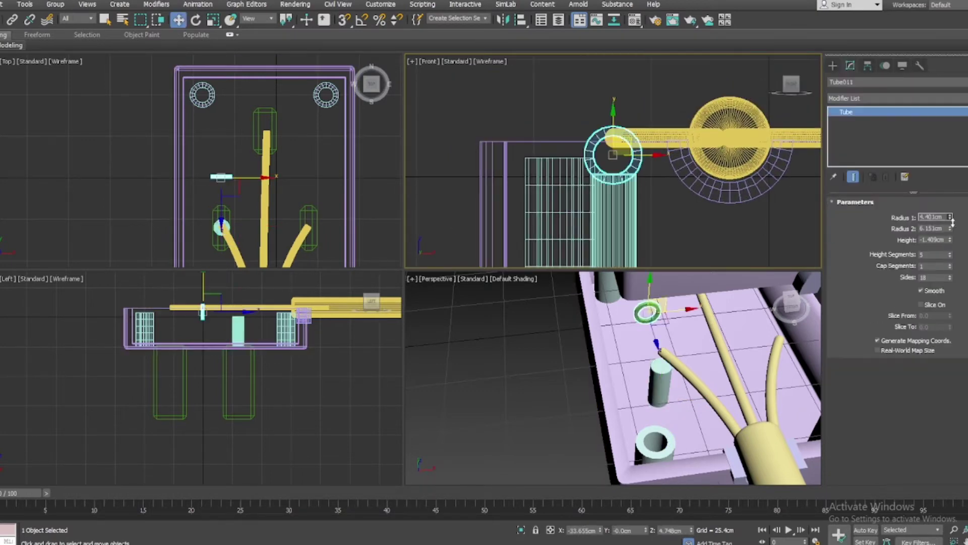
pyautogui.moveTo(613, 110); pyautogui.dragTo(613, 119)
pyautogui.click(218, 140)
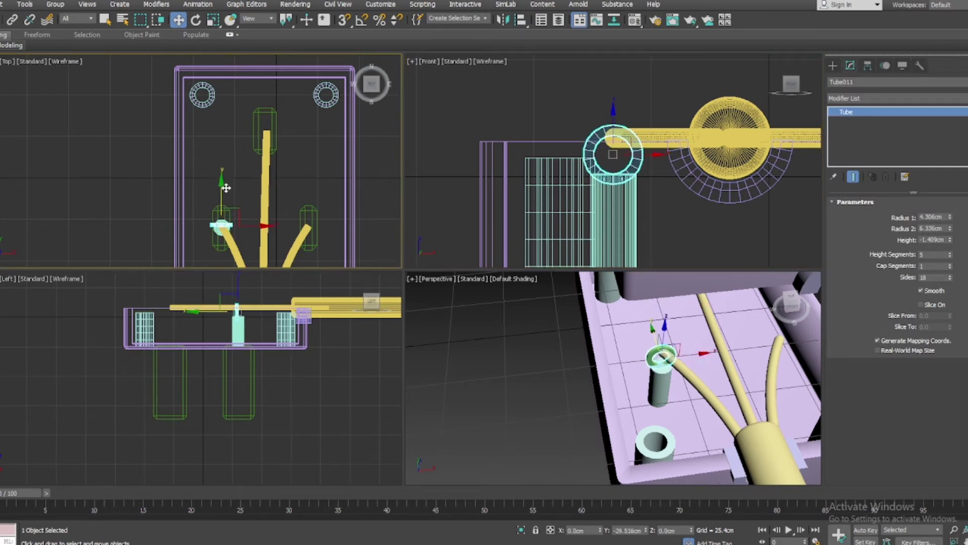
pyautogui.scroll(5, 311, 198)
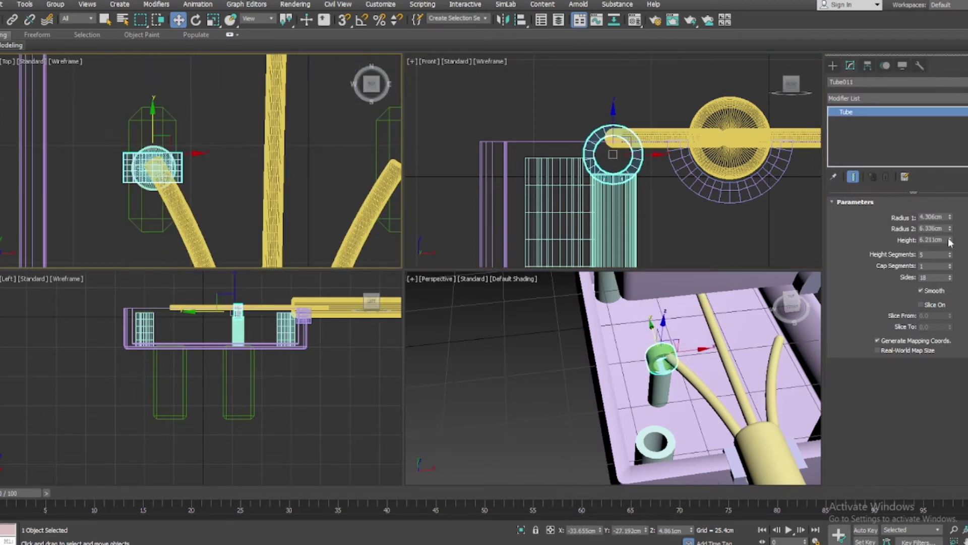
# Shift-clone the terminal cylinder upward to form a slim pin
pyautogui.click(517, 362)
pyautogui.click(614, 101)
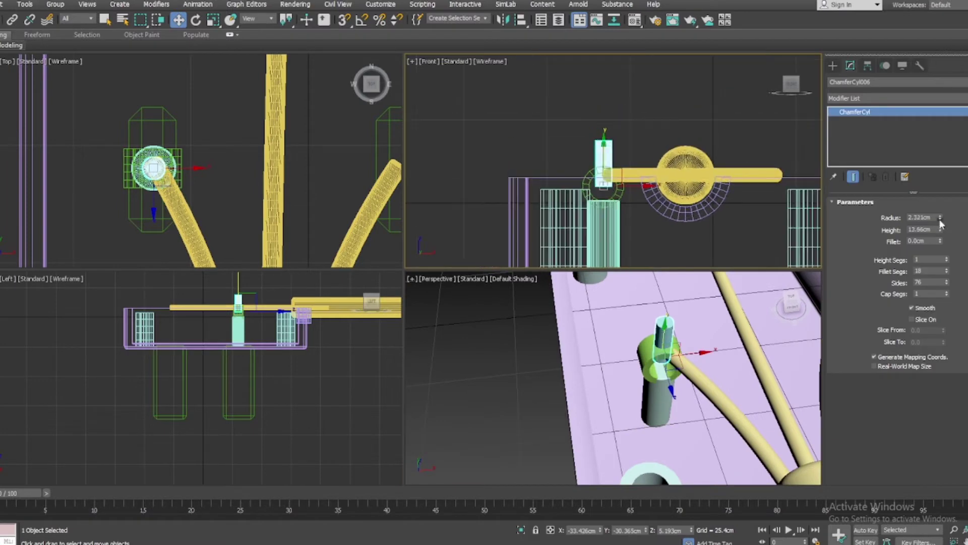
pyautogui.keyDown('shift'); pyautogui.moveTo(606, 158); pyautogui.dragTo(606, 119); pyautogui.keyUp('shift')
pyautogui.click(471, 318)
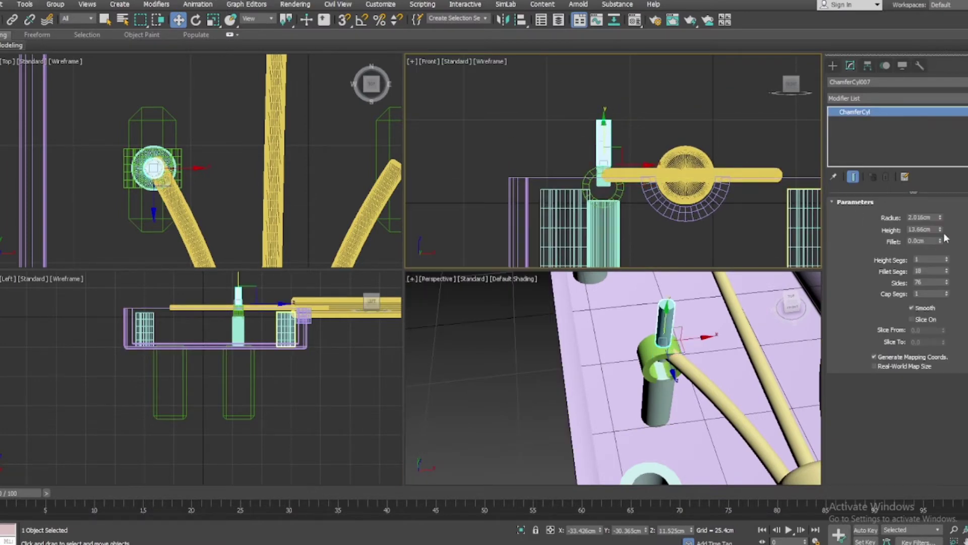
# Resize the pin copy into a screw head: 3.268 cm radius, 2.664 cm tall, 0.838 cm fillet
pyautogui.press('z')
pyautogui.moveTo(940, 228); pyautogui.dragTo(944, 233)
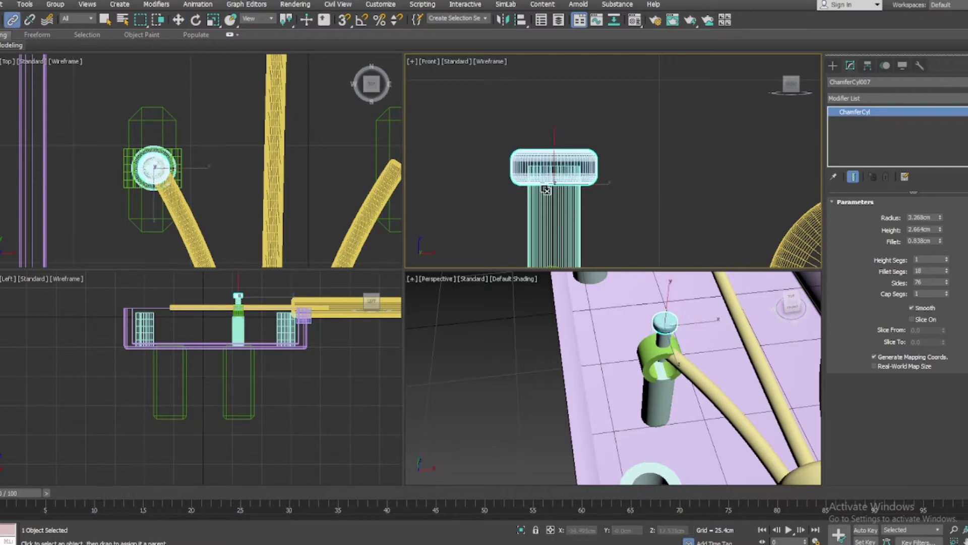
pyautogui.scroll(-5, 526, 160)
pyautogui.click(559, 193)
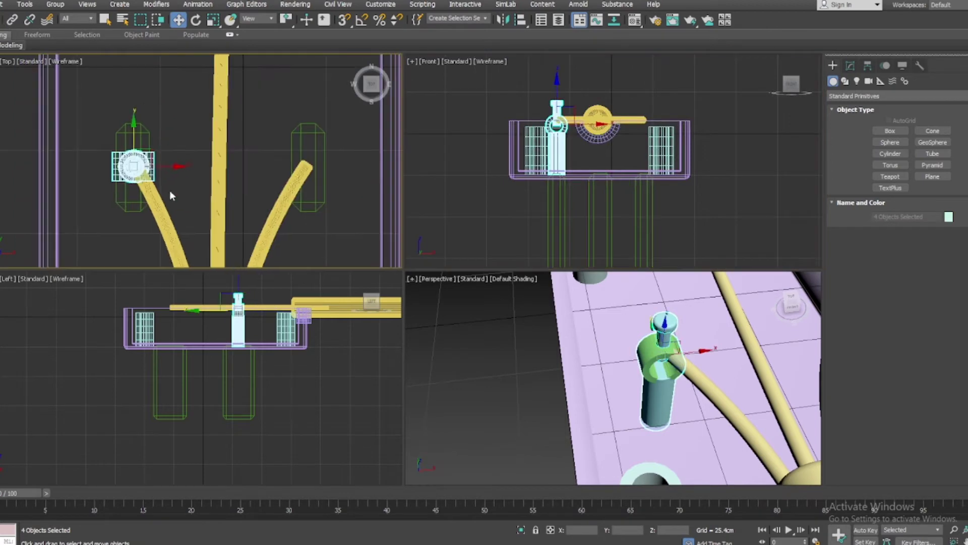
# Clone the terminal assembly to the right and move a copy to the top-centre wire end
pyautogui.keyDown('shift'); pyautogui.moveTo(134, 167); pyautogui.dragTo(308, 167); pyautogui.keyUp('shift')
pyautogui.click(492, 322)
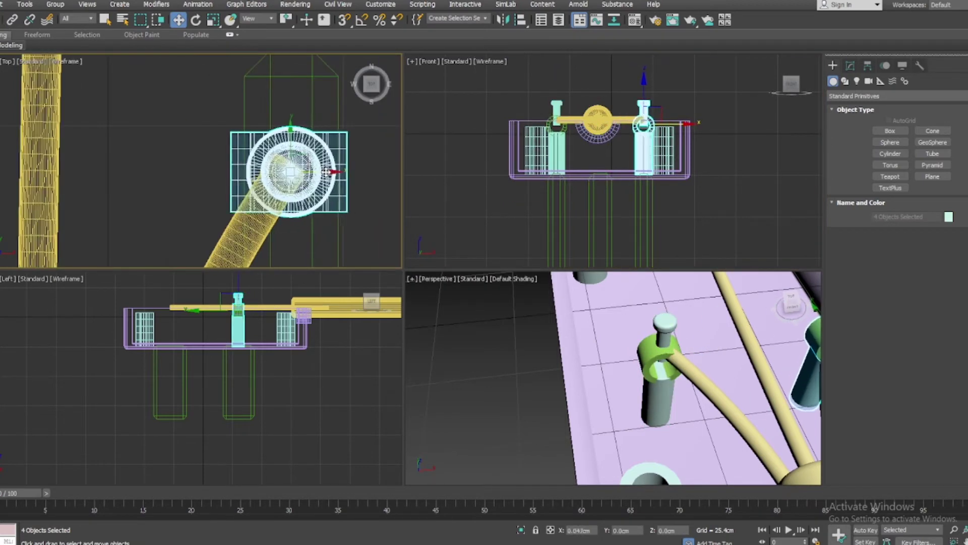
pyautogui.scroll(-5, 293, 242)
pyautogui.moveTo(318, 229); pyautogui.dragTo(273, 132)
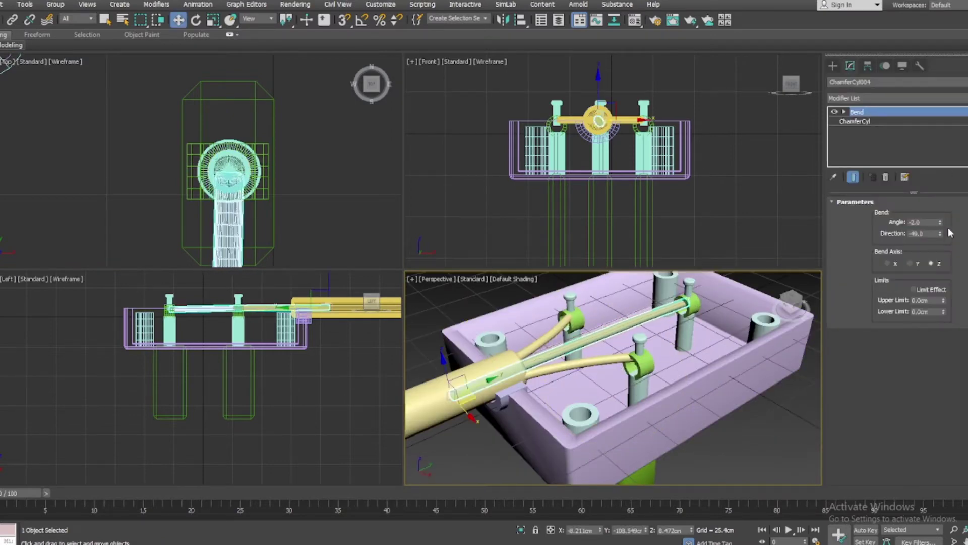
# Set the middle wire's bend to -4 and lengthen the wires to reach their terminals
pyautogui.moveTo(941, 222); pyautogui.dragTo(945, 222)
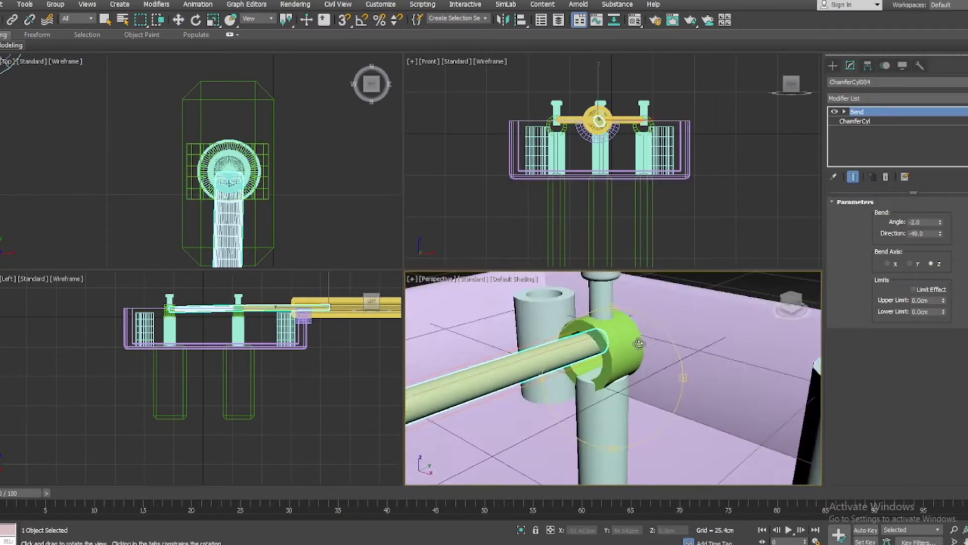
pyautogui.click(855, 121)
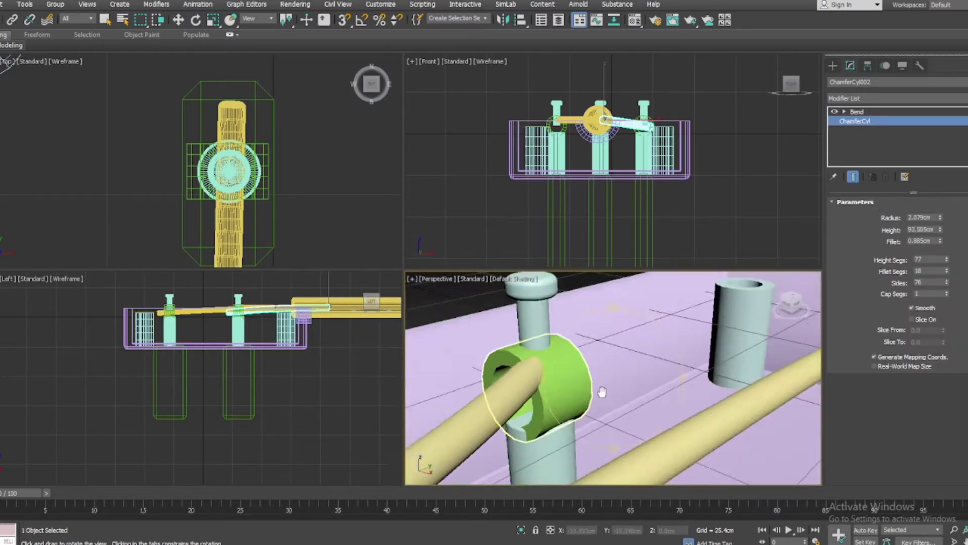
pyautogui.click(857, 121)
pyautogui.moveTo(941, 230); pyautogui.dragTo(941, 222)
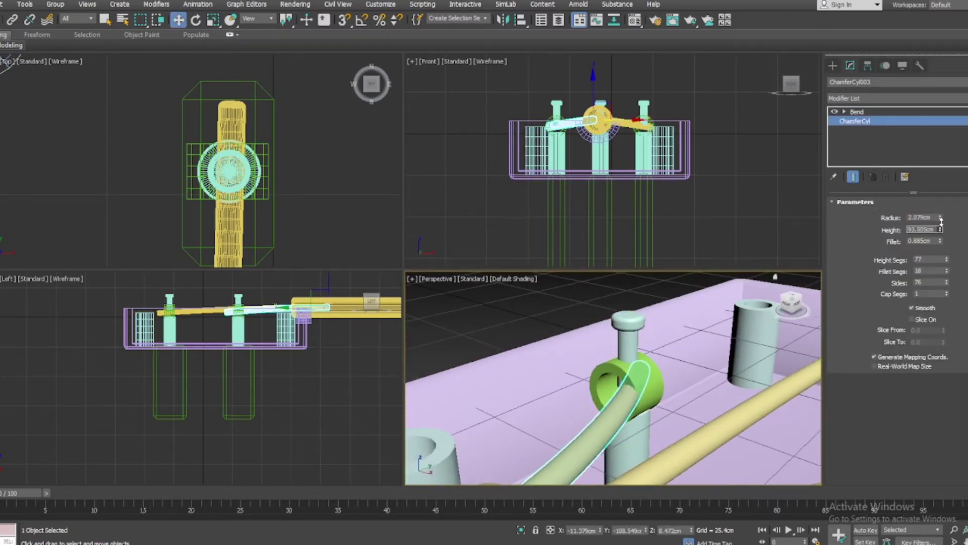
pyautogui.write('91.82')
pyautogui.moveTo(613, 378); pyautogui.dragTo(647, 387)
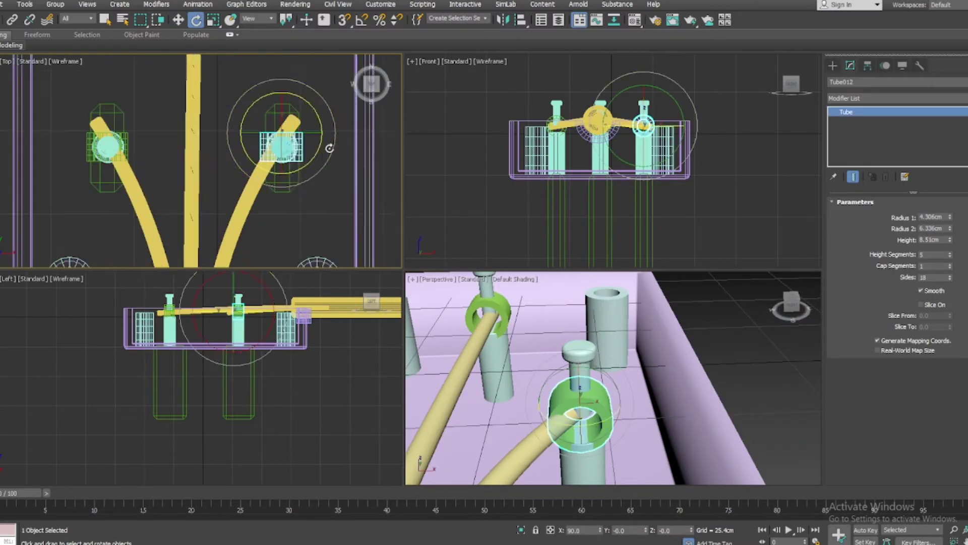
# Rotate the right terminal post about 2.5 degrees around Z to align with its wire
pyautogui.click(178, 20)
pyautogui.press('z')
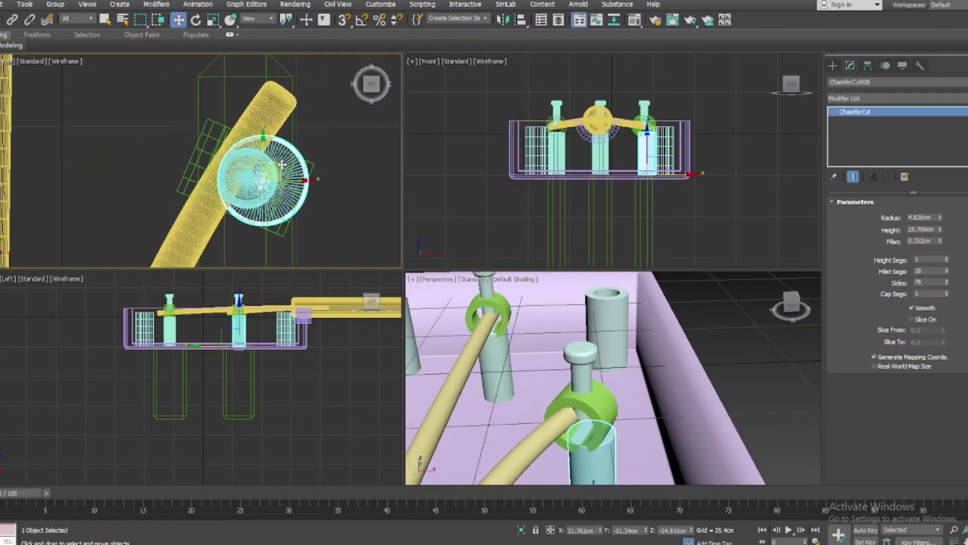
pyautogui.click(257, 143)
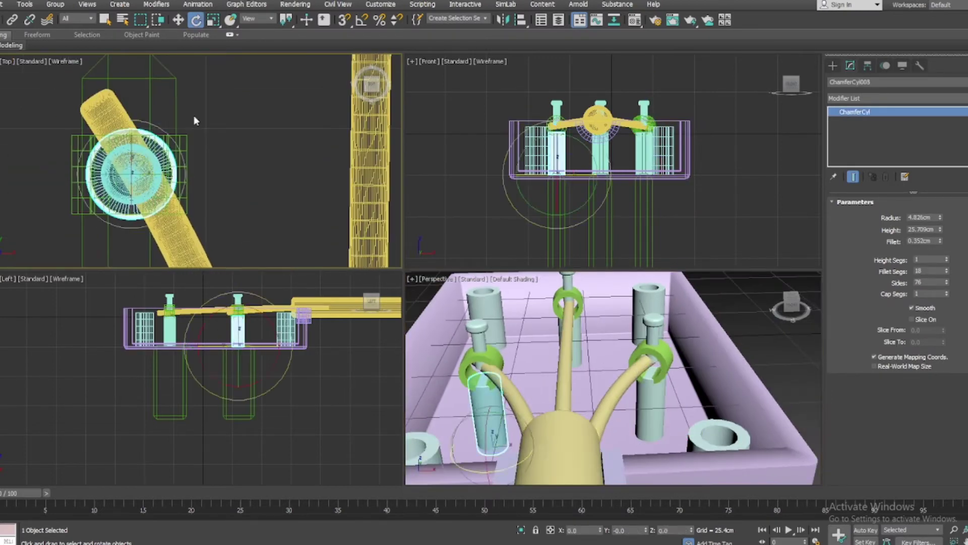
pyautogui.moveTo(174, 132); pyautogui.dragTo(178, 140)
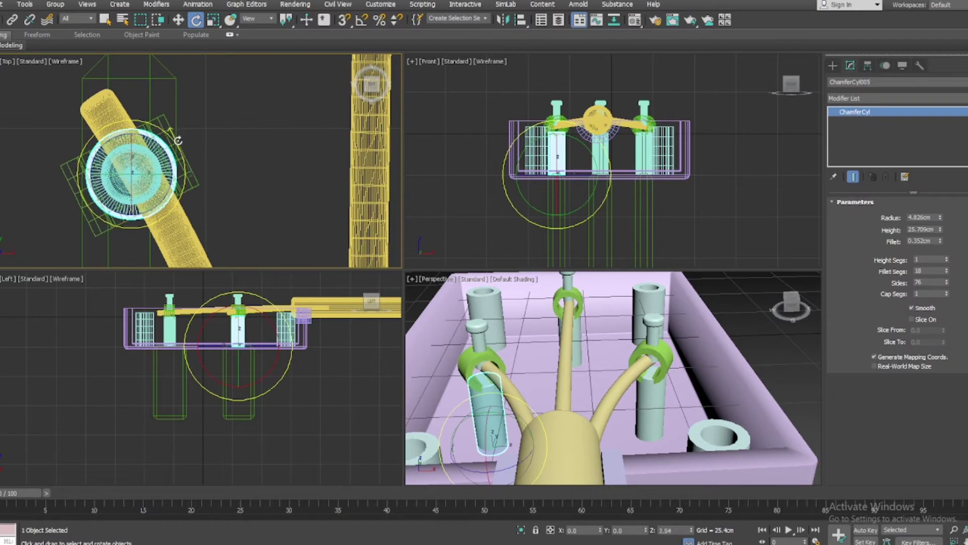
pyautogui.scroll(-3, 269, 146)
pyautogui.keyDown('alt'); pyautogui.moveTo(555, 384); pyautogui.dragTo(621, 376, button='middle'); pyautogui.keyUp('alt')
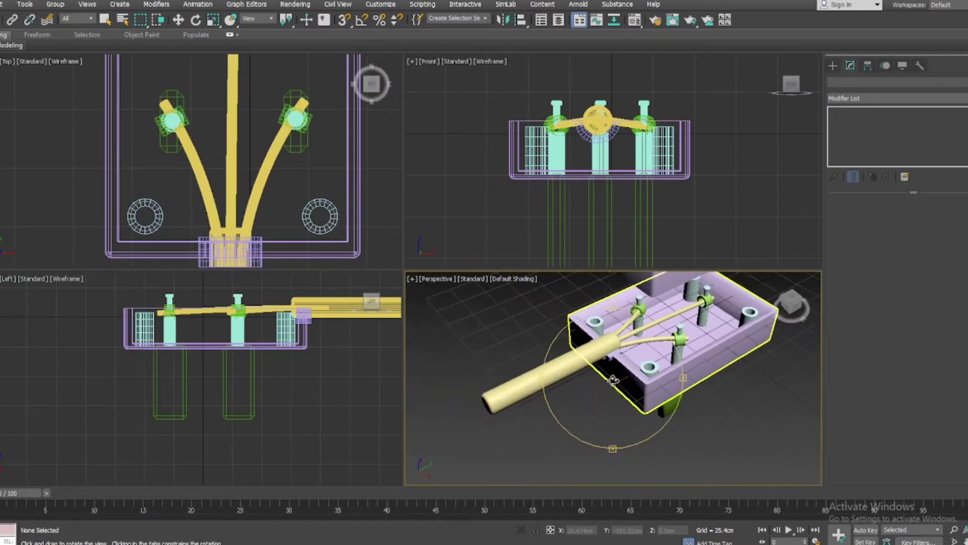
# Add Bend and Welder modifiers to the thick cable
pyautogui.click(877, 99)
pyautogui.click(866, 114)
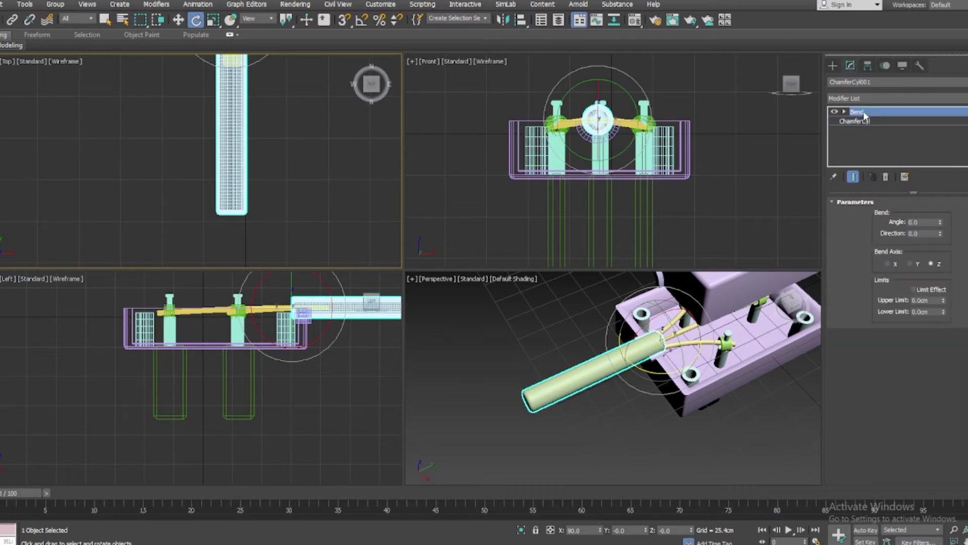
pyautogui.click(855, 121)
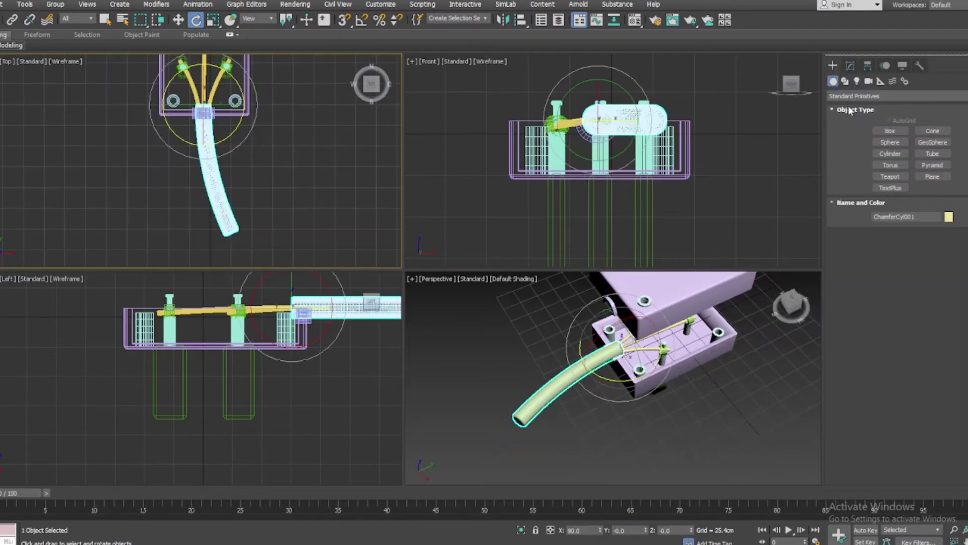
pyautogui.click(851, 65)
pyautogui.click(879, 98)
pyautogui.scroll(-10, 855, 165)
pyautogui.click(854, 164)
# Add a Wave modifier with 119.38 cm wave length and 9.73 cm amplitude
pyautogui.click(879, 98)
pyautogui.click(948, 196)
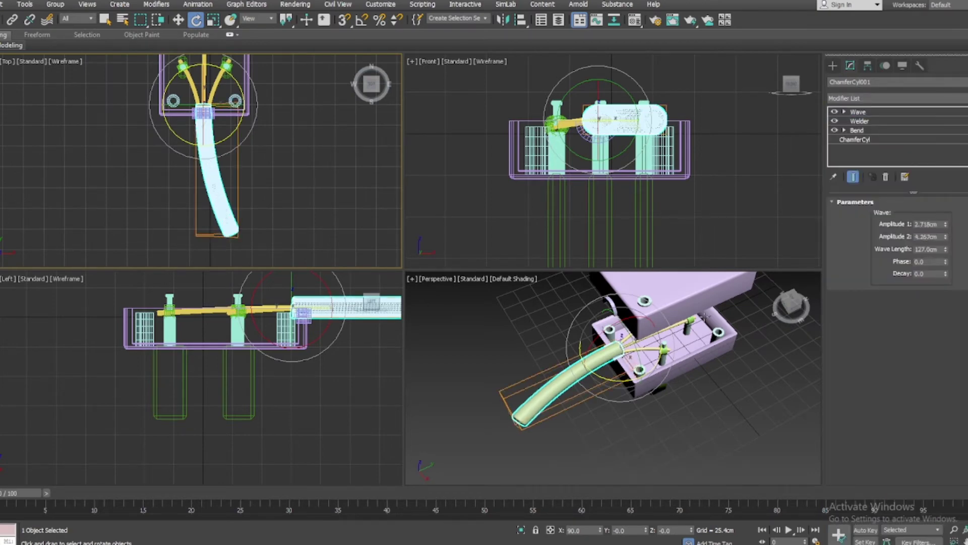
pyautogui.scroll(5, 705, 315)
pyautogui.moveTo(946, 248); pyautogui.dragTo(945, 202)
pyautogui.moveTo(656, 383)
pyautogui.keyDown('alt'); pyautogui.mouseDown(button='middle')
pyautogui.moveTo(592, 345)
pyautogui.moveTo(631, 440)
pyautogui.mouseUp(button='middle'); pyautogui.keyUp('alt')
# Select the right-hand wire and begin copying it
pyautogui.press('e')
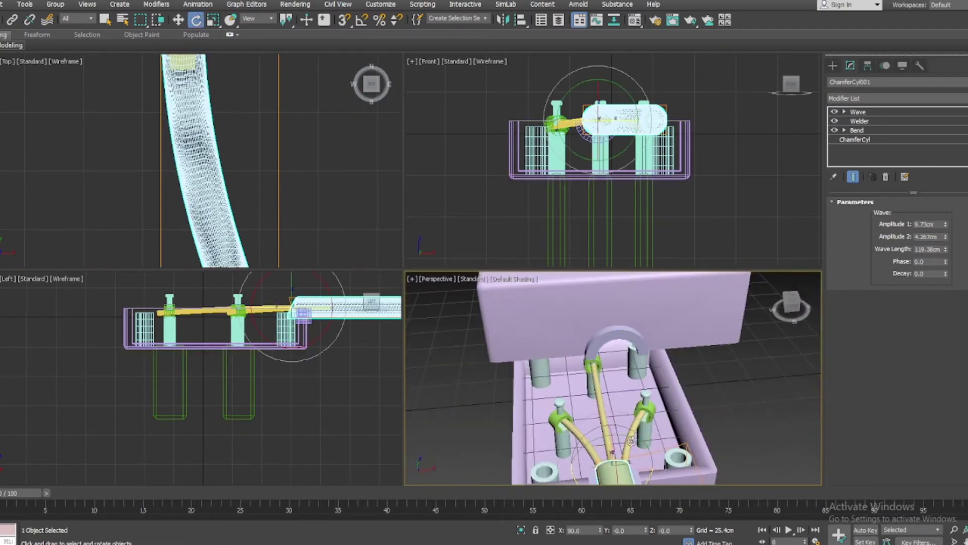
pyautogui.click(632, 440)
pyautogui.scroll(-5, 314, 151)
pyautogui.hotkey('ctrl', 'v')
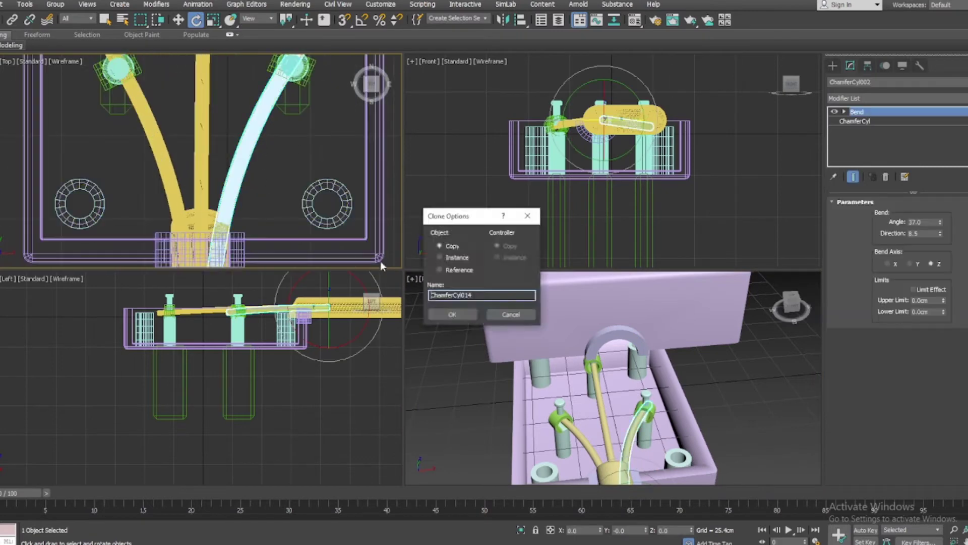
# Confirm the wire clone as an independent Copy
pyautogui.press('Return')
pyautogui.click(855, 121)
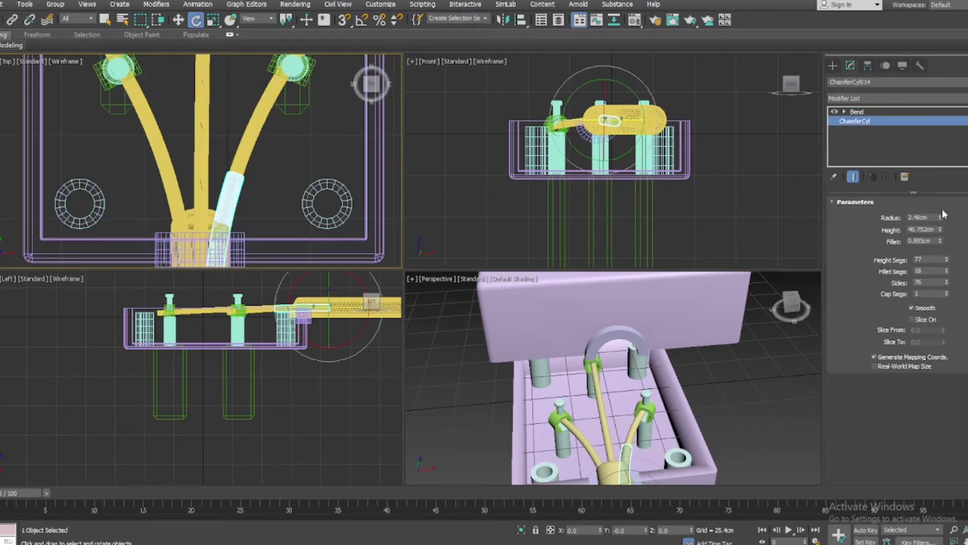
pyautogui.click(700, 466)
pyautogui.keyDown('alt'); pyautogui.moveTo(700, 466); pyautogui.dragTo(204, 160, button='middle'); pyautogui.keyUp('alt')
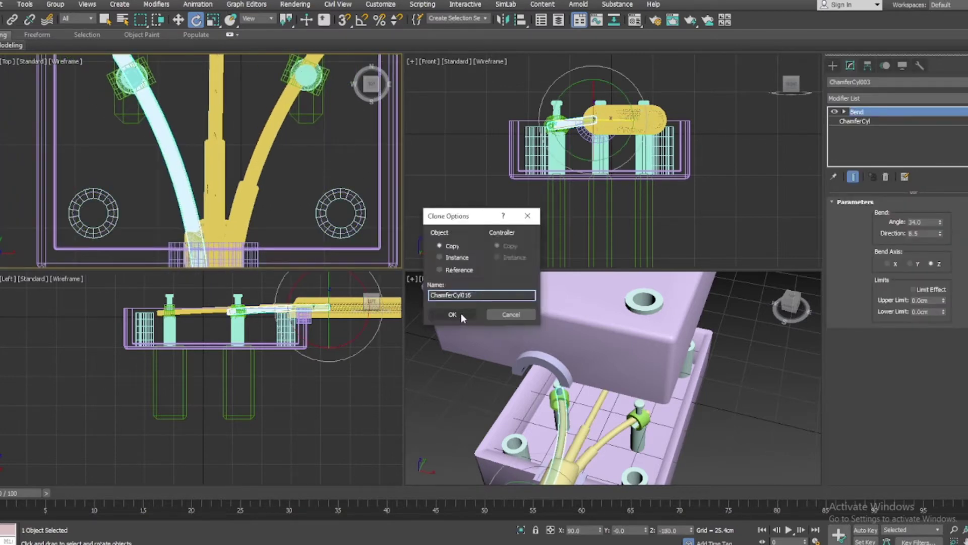
# Clone another wire and adjust the copy's ChamferCyl height and its bend settings
pyautogui.click(460, 313)
pyautogui.click(855, 121)
pyautogui.click(854, 121)
pyautogui.moveTo(940, 230); pyautogui.dragTo(945, 240)
pyautogui.click(857, 111)
pyautogui.scroll(-3, 494, 426)
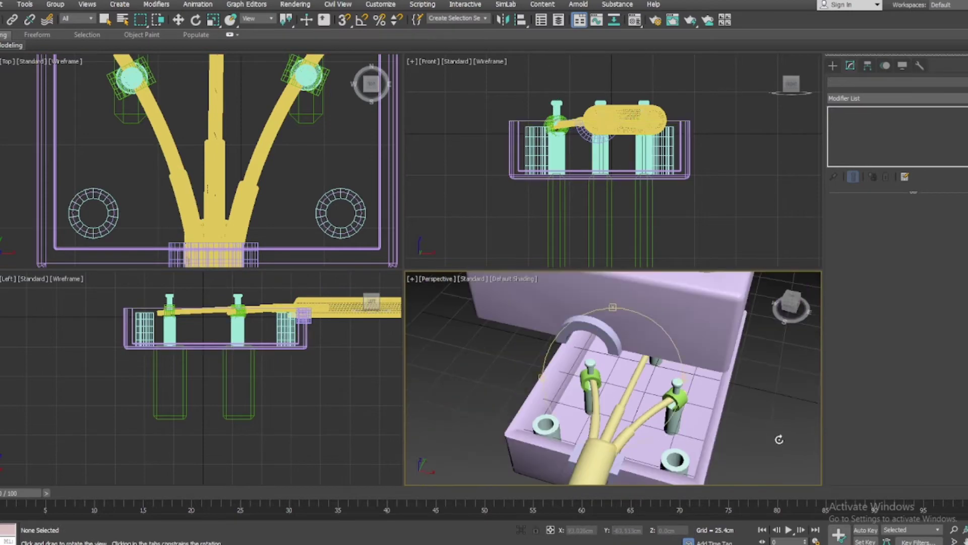
pyautogui.keyDown('alt'); pyautogui.moveTo(494, 426); pyautogui.dragTo(640, 391, button='middle'); pyautogui.keyUp('alt')
pyautogui.scroll(-3, 302, 176)
pyautogui.press('e')
pyautogui.click(247, 212)
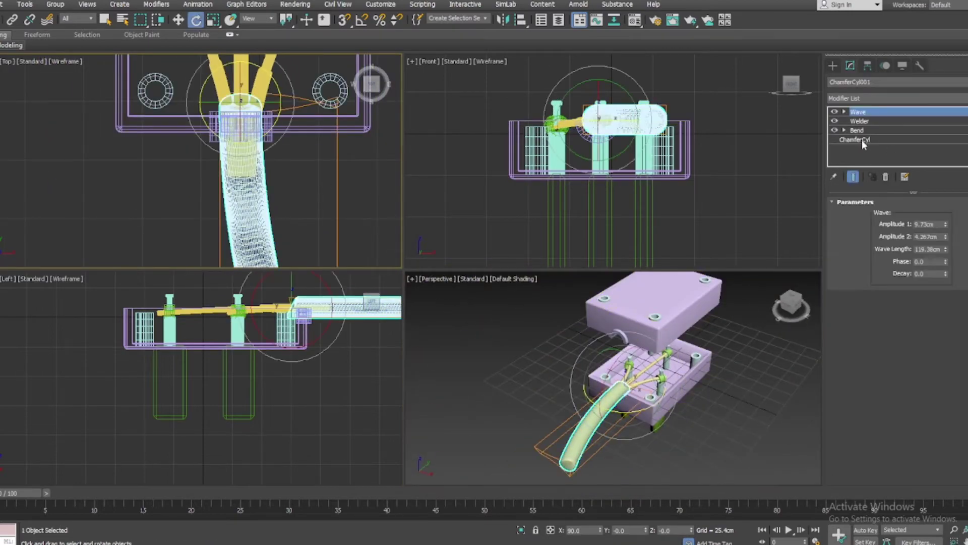
# Add a Noise modifier to the thick cable
pyautogui.scroll(5, 605, 378)
pyautogui.scroll(3, 606, 379)
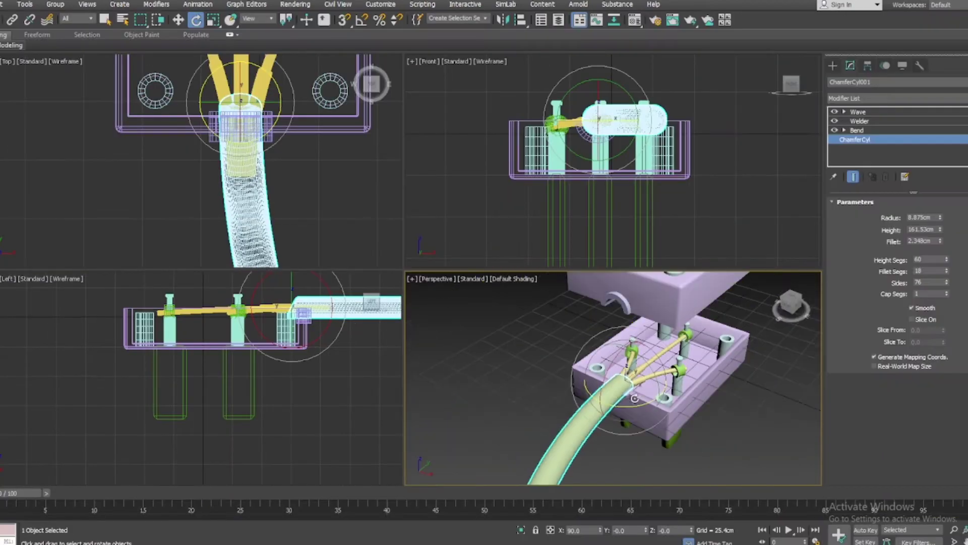
pyautogui.click(504, 327)
pyautogui.moveTo(555, 353)
pyautogui.keyDown('alt'); pyautogui.mouseDown(button='middle')
pyautogui.moveTo(607, 277)
pyautogui.moveTo(649, 446)
pyautogui.mouseUp(button='middle'); pyautogui.keyUp('alt')
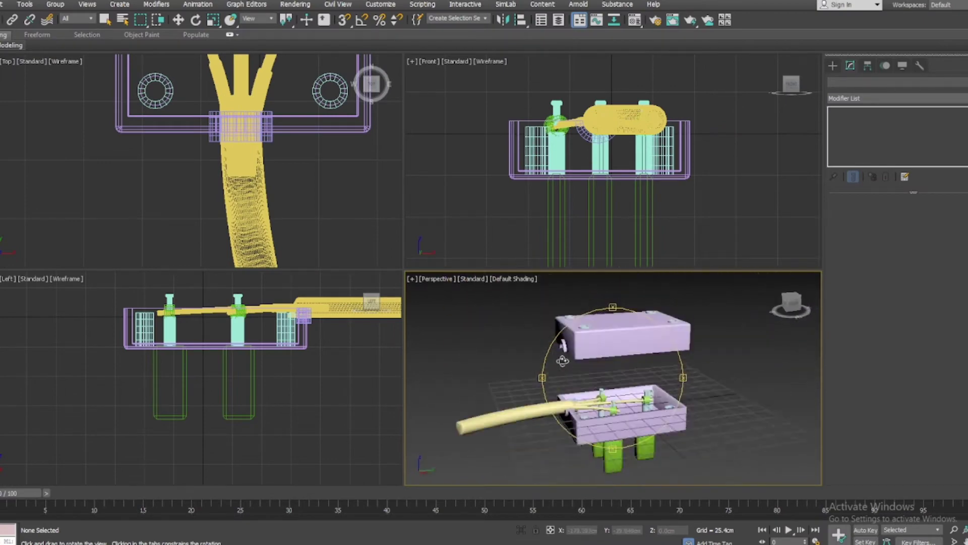
pyautogui.click(648, 446)
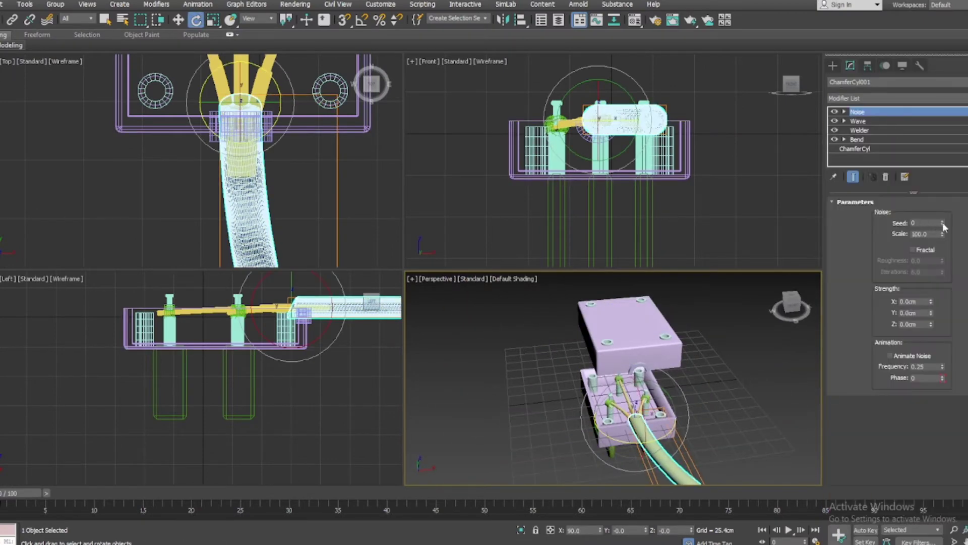
pyautogui.press('z')
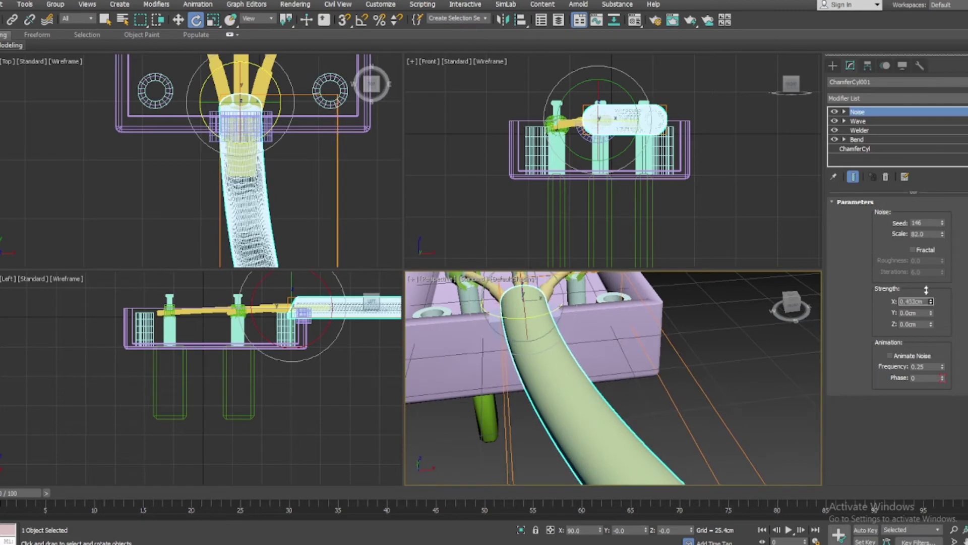
# Set Noise seed 173, X/Y/Z strength (Y 10.789cm), enable Fractal, scale about 38.54
pyautogui.moveTo(928, 193); pyautogui.dragTo(927, 187)
pyautogui.moveTo(932, 309); pyautogui.dragTo(933, 326)
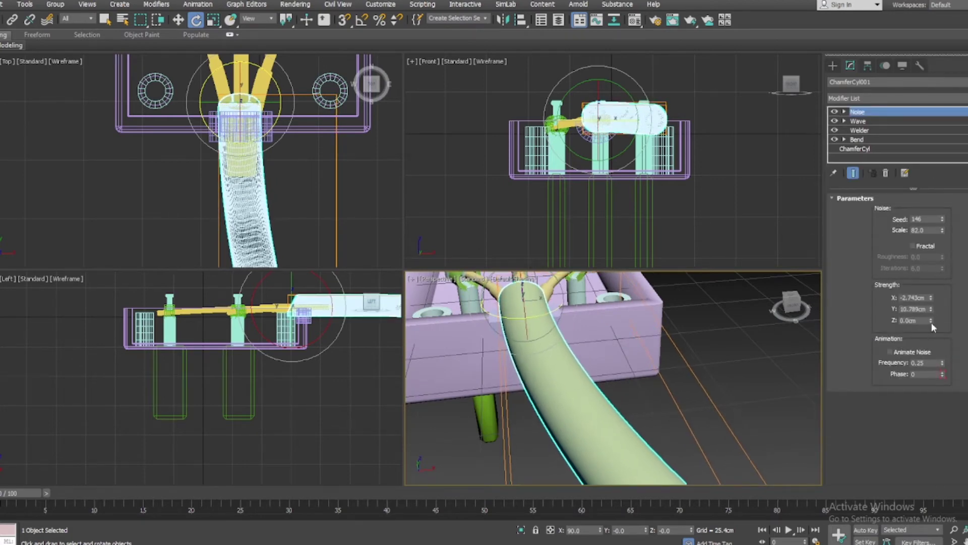
pyautogui.moveTo(941, 212); pyautogui.dragTo(941, 204)
pyautogui.moveTo(791, 305); pyautogui.dragTo(796, 316)
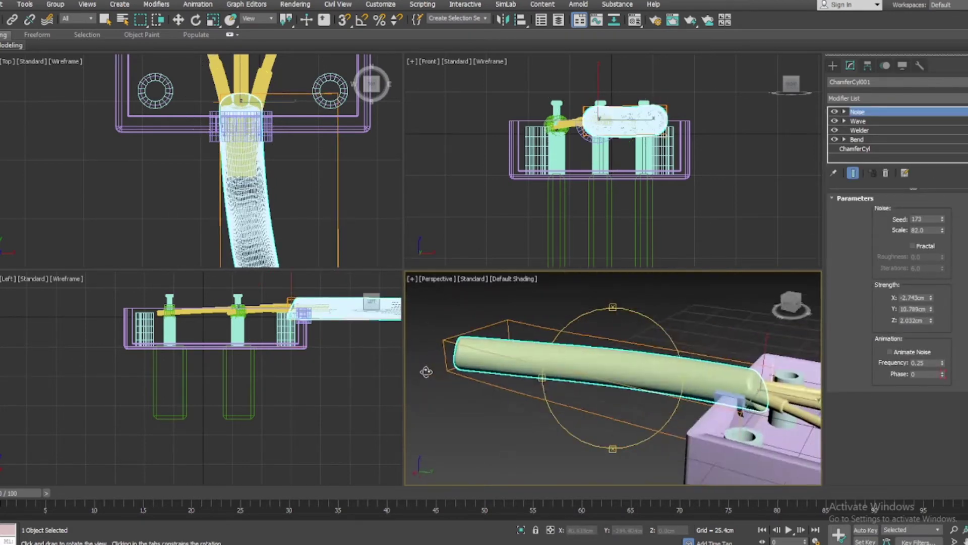
pyautogui.click(913, 245)
pyautogui.moveTo(942, 230); pyautogui.dragTo(942, 262)
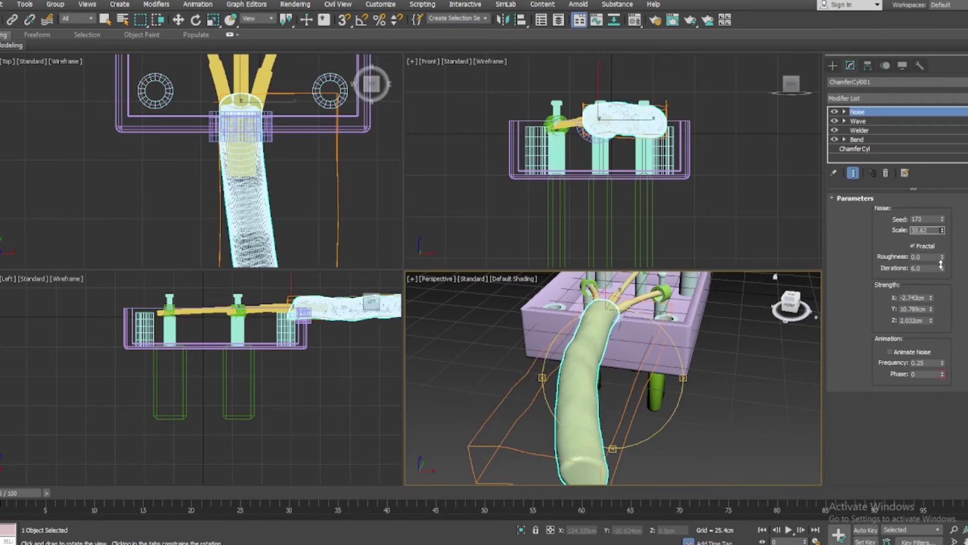
pyautogui.moveTo(791, 305)
pyautogui.mouseDown()
pyautogui.moveTo(656, 361)
pyautogui.moveTo(637, 382)
pyautogui.moveTo(676, 344)
pyautogui.mouseUp()
pyautogui.click(895, 96)
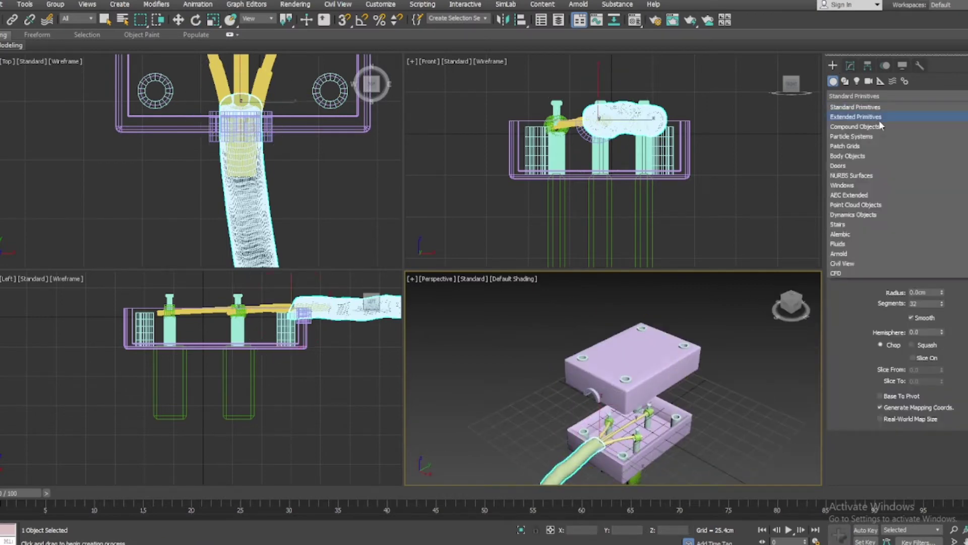
# Create a thin ChamferCyl in the lid corner hole as the screw shaft
pyautogui.click(893, 113)
pyautogui.click(890, 142)
pyautogui.click(932, 142)
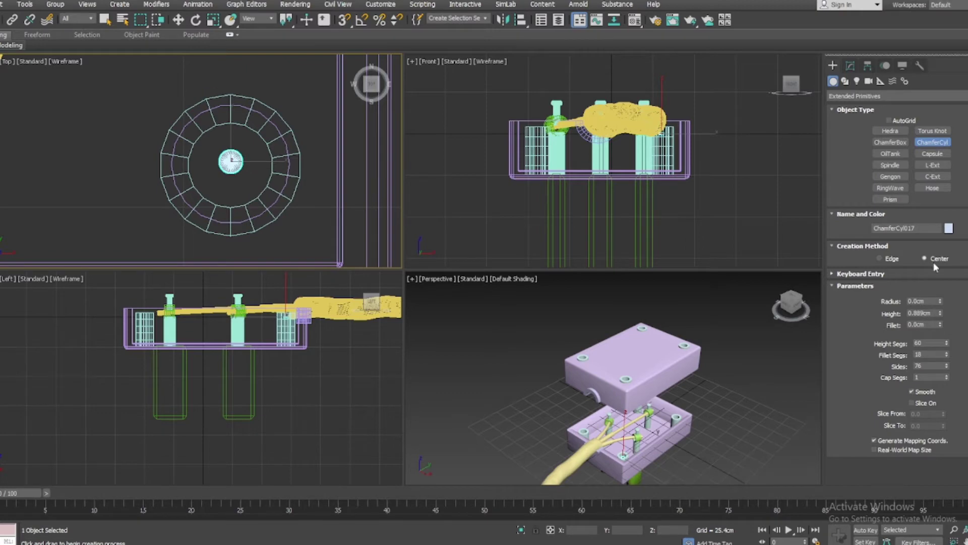
pyautogui.press('e')
pyautogui.moveTo(941, 186); pyautogui.dragTo(941, 179)
pyautogui.scroll(6, 660, 351)
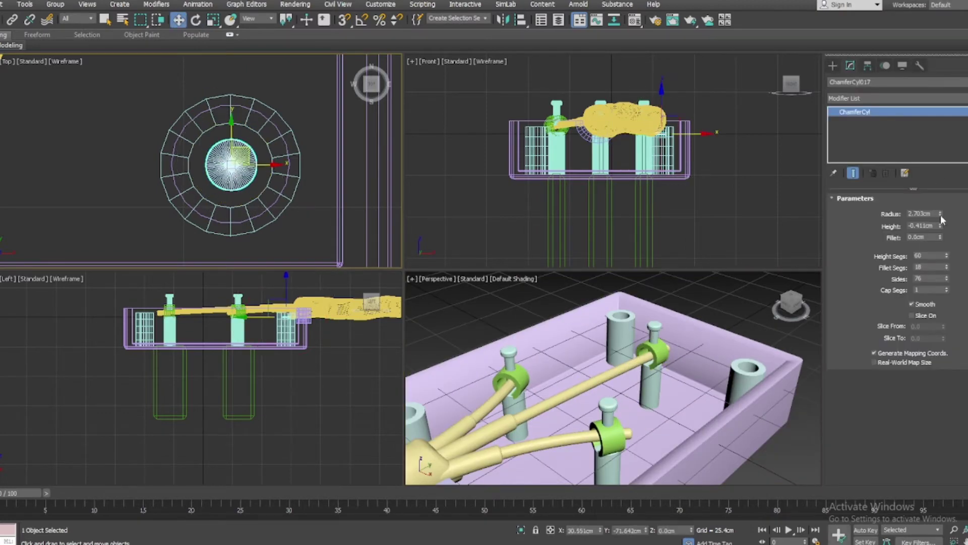
pyautogui.scroll(-3, 307, 292)
# Lower the shaft cylinder down into the screw hole
pyautogui.rightClick(857, 112)
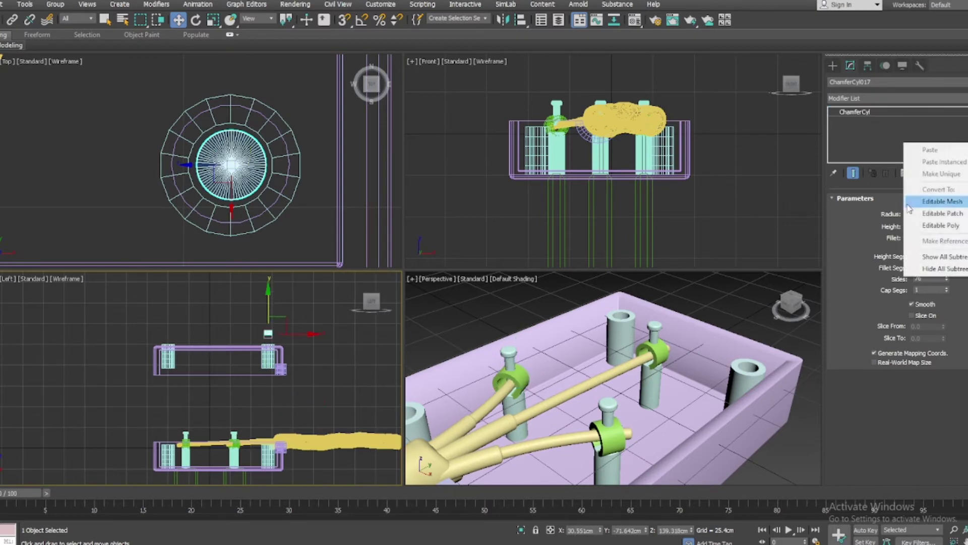
pyautogui.click(888, 205)
pyautogui.click(855, 197)
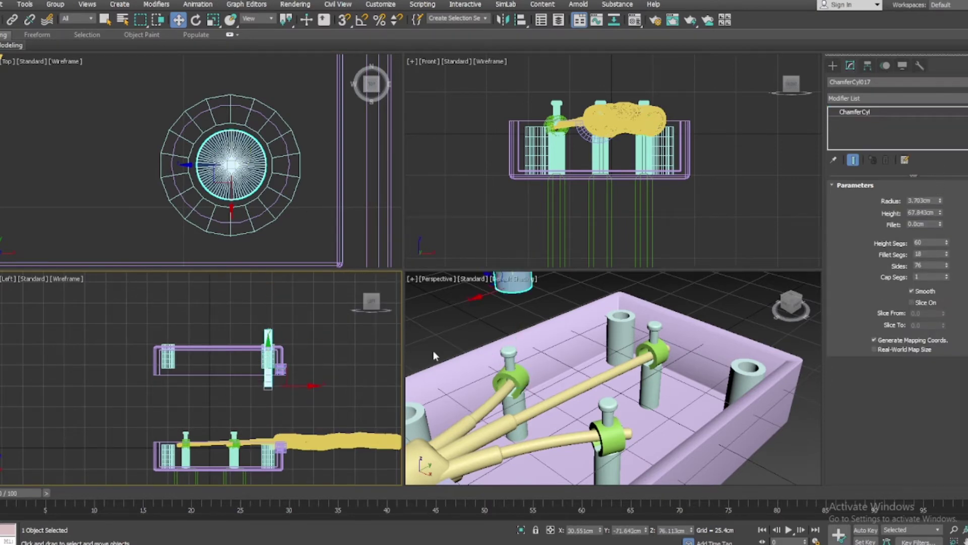
pyautogui.scroll(2, 289, 345)
pyautogui.moveTo(249, 391); pyautogui.dragTo(249, 414)
pyautogui.scroll(-2, 247, 345)
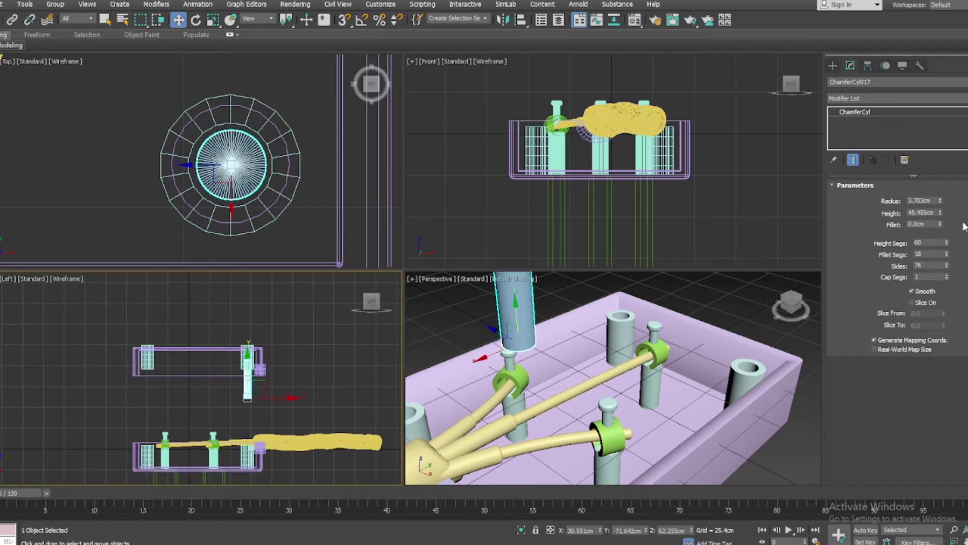
pyautogui.scroll(2, 236, 345)
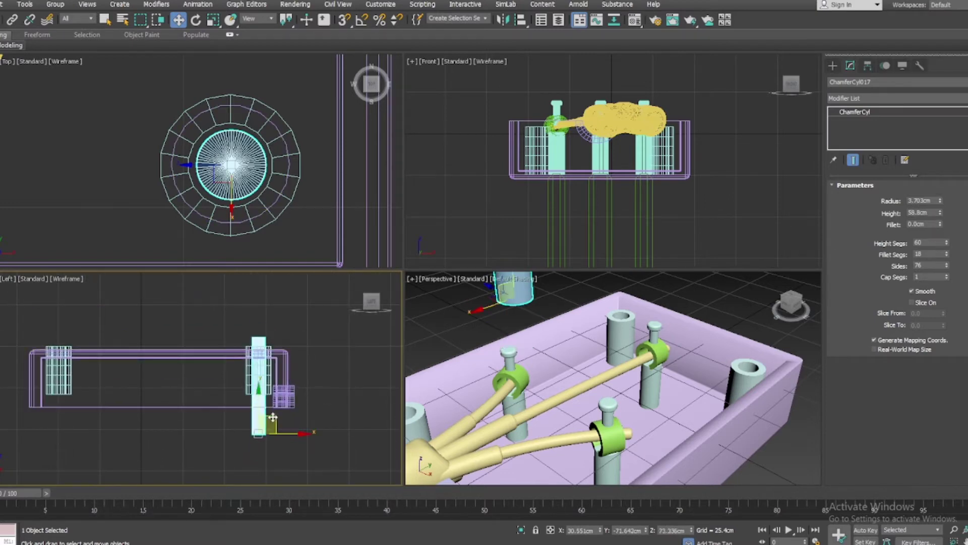
# Copy the cylinder upward and shorten the copy into the screw head
pyautogui.keyDown('shift'); pyautogui.moveTo(272, 416); pyautogui.dragTo(272, 316); pyautogui.keyUp('shift')
pyautogui.click(505, 414)
pyautogui.moveTo(940, 212); pyautogui.dragTo(944, 251)
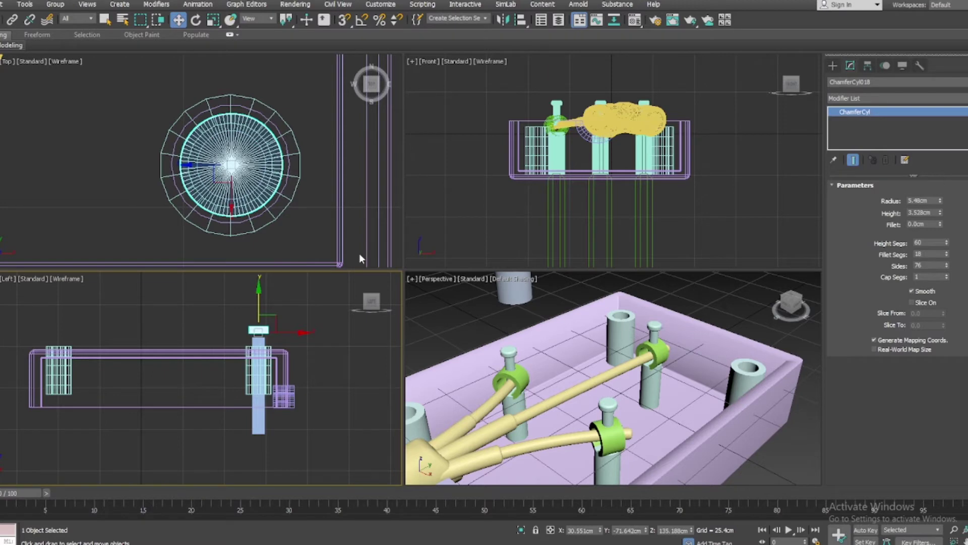
pyautogui.keyDown('alt'); pyautogui.moveTo(606, 383); pyautogui.dragTo(698, 418, button='middle'); pyautogui.keyUp('alt')
pyautogui.click(698, 417)
pyautogui.scroll(3, 301, 409)
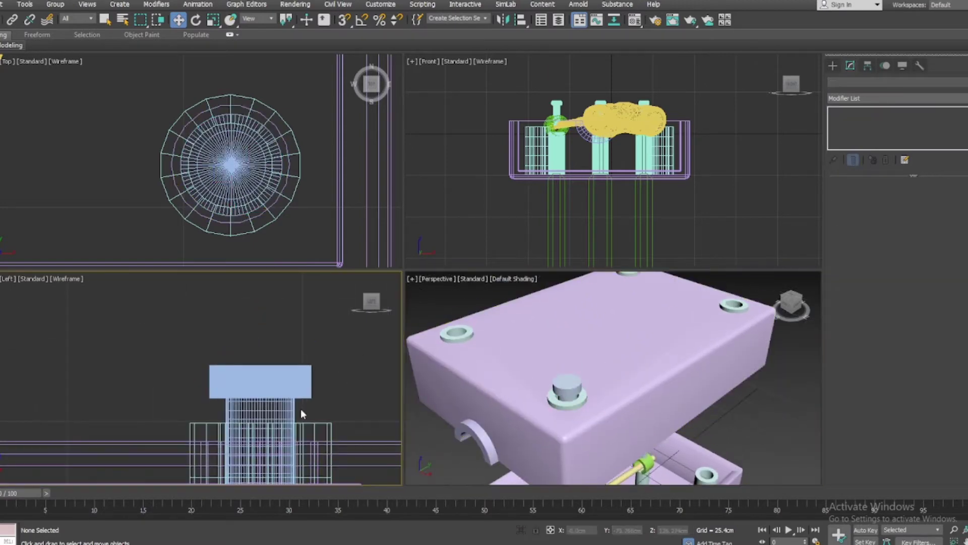
# Inspect the screw head, shaft and surrounding hole tubes by selecting each
pyautogui.click(305, 396)
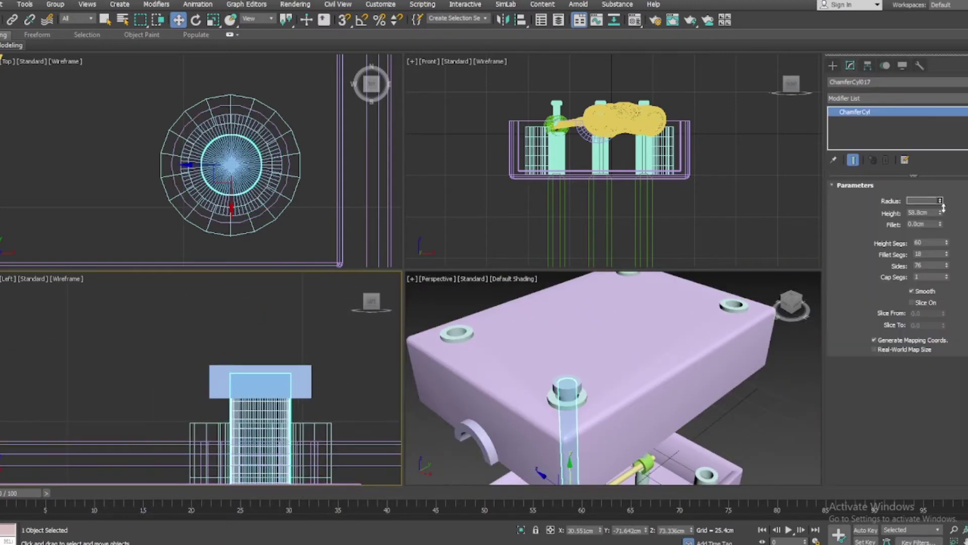
pyautogui.click(281, 150)
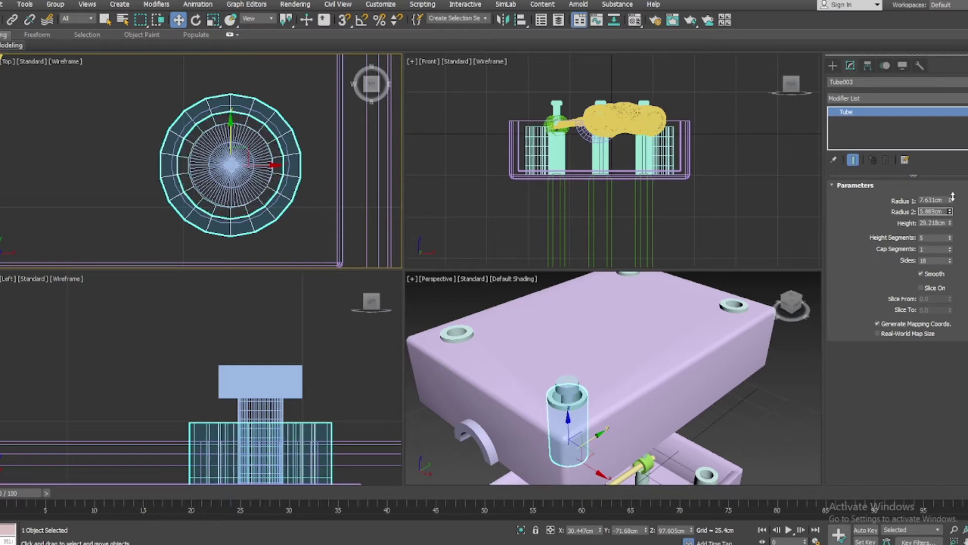
pyautogui.keyDown('alt'); pyautogui.moveTo(605, 378); pyautogui.dragTo(706, 353, button='middle'); pyautogui.keyUp('alt')
pyautogui.click(624, 312)
pyautogui.click(561, 431)
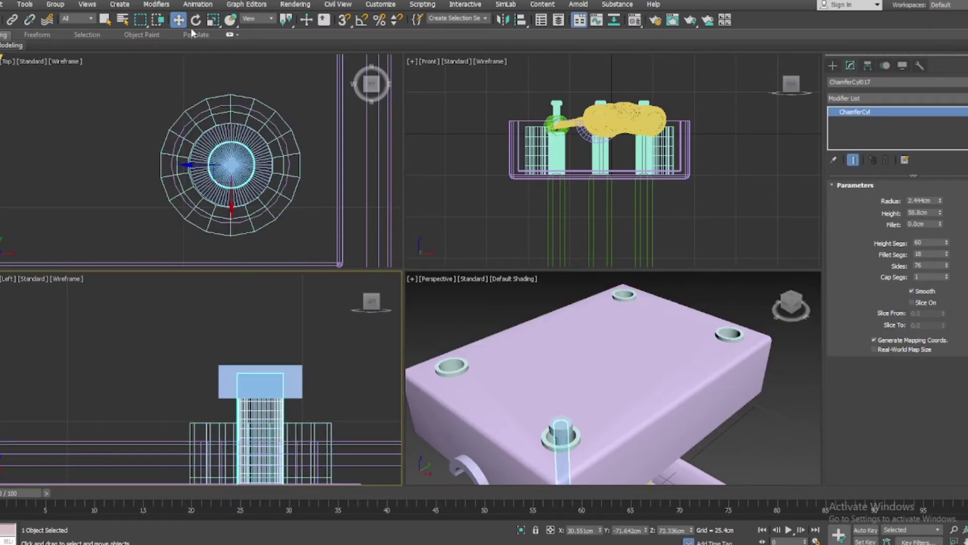
# Draw a thin slot Box across the screw head in the top view and duplicate it
pyautogui.click(833, 66)
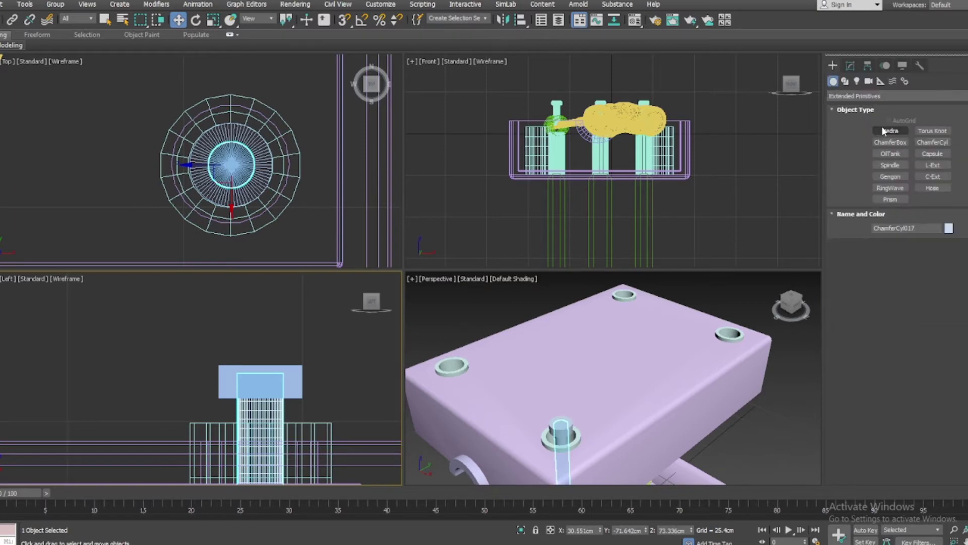
pyautogui.click(898, 96)
pyautogui.click(858, 104)
pyautogui.click(890, 130)
pyautogui.moveTo(221, 104); pyautogui.dragTo(241, 237)
pyautogui.press('w')
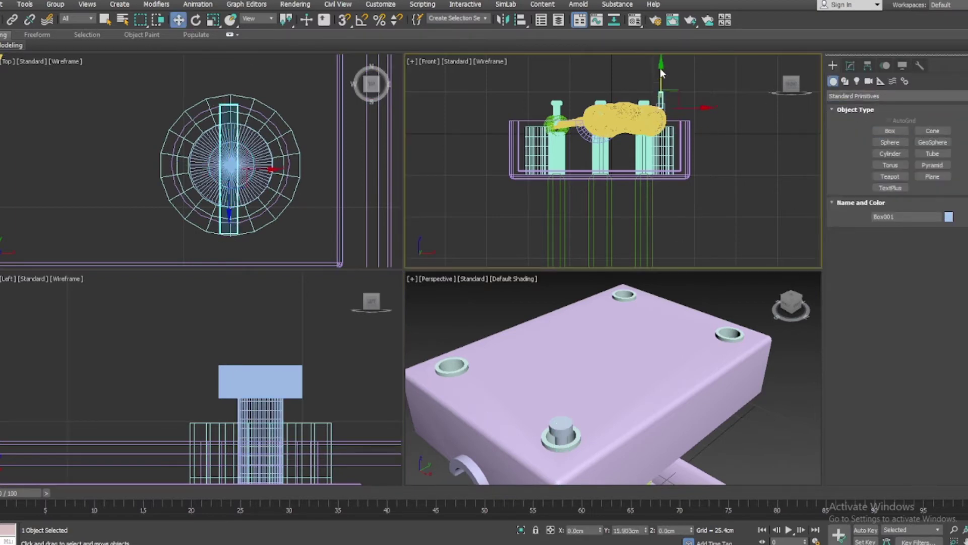
pyautogui.press('z')
pyautogui.hotkey('ctrl', 'v')
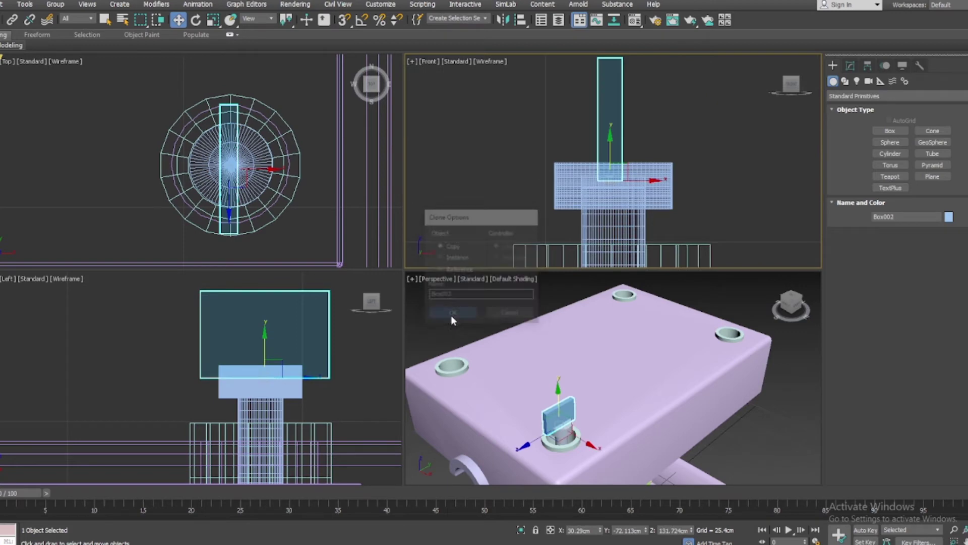
# Confirm the copy as Box002 and rotate it 90° around Z
pyautogui.press('Return')
pyautogui.press('F12')
pyautogui.press('e')
pyautogui.click(257, 185)
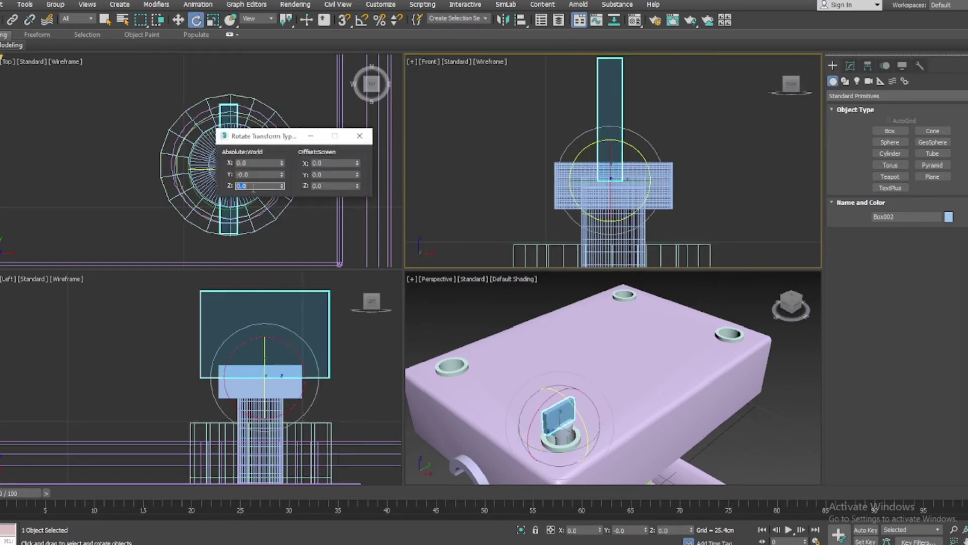
pyautogui.write('90')
pyautogui.press('Return')
pyautogui.press('F12')
pyautogui.press('w')
pyautogui.scroll(5, 218, 149)
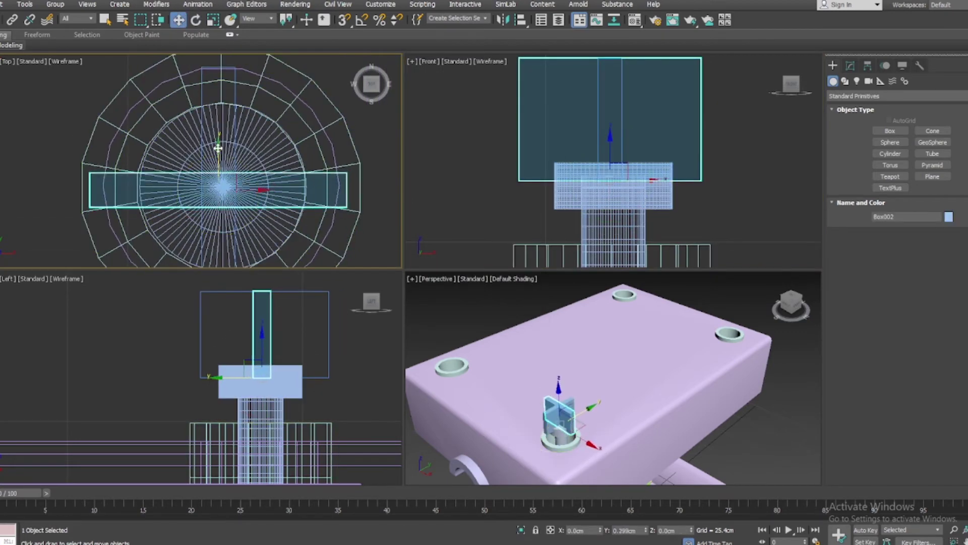
# Make the screw head cylinder slightly shorter beneath the crossed slot boxes
pyautogui.click(234, 182)
pyautogui.click(250, 196)
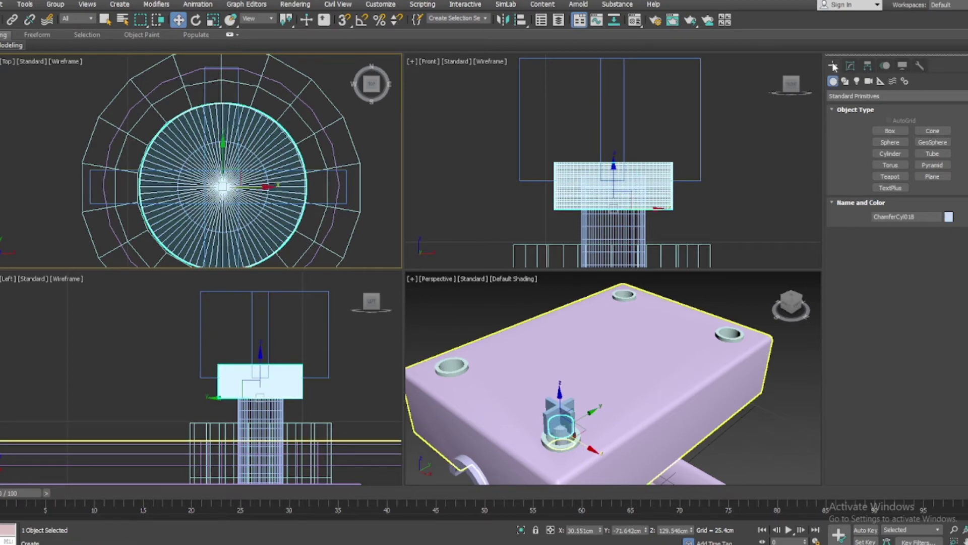
pyautogui.click(851, 65)
pyautogui.moveTo(940, 212); pyautogui.dragTo(945, 215)
pyautogui.click(655, 145)
pyautogui.scroll(3, 251, 196)
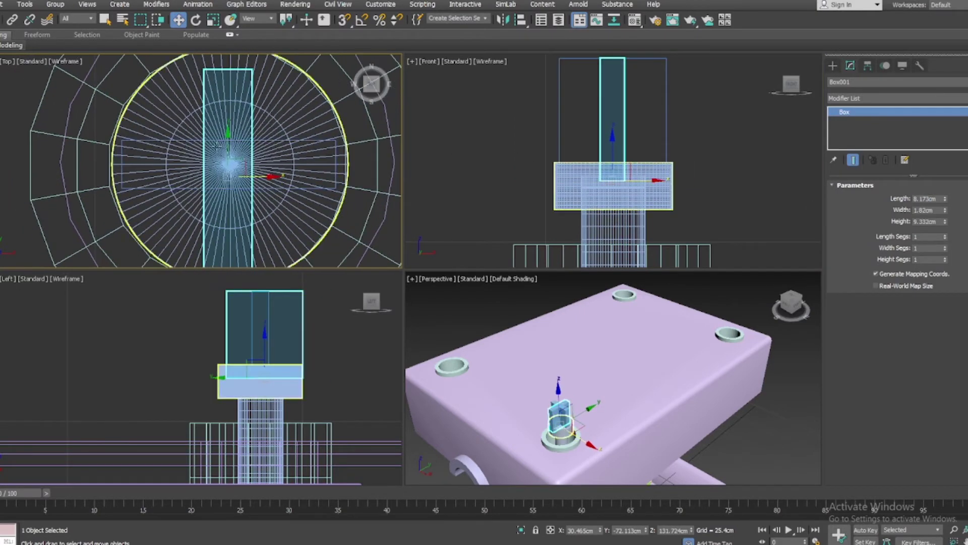
pyautogui.scroll(-4, 262, 99)
pyautogui.click(719, 151)
# Subtract both slot boxes from the screw head with ProBoolean
pyautogui.click(671, 177)
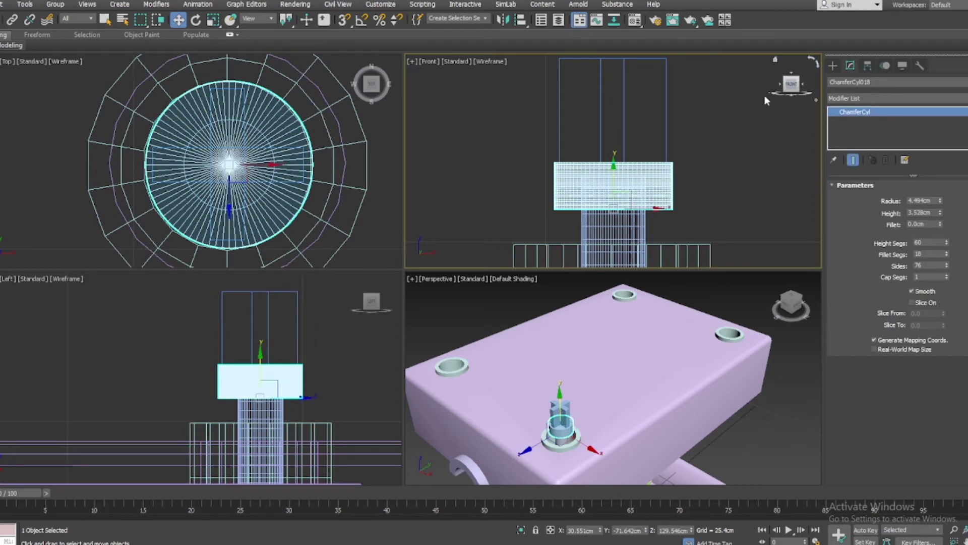
pyautogui.click(854, 96)
pyautogui.click(932, 142)
pyautogui.click(910, 250)
pyautogui.click(612, 186)
pyautogui.press('w')
pyautogui.click(890, 142)
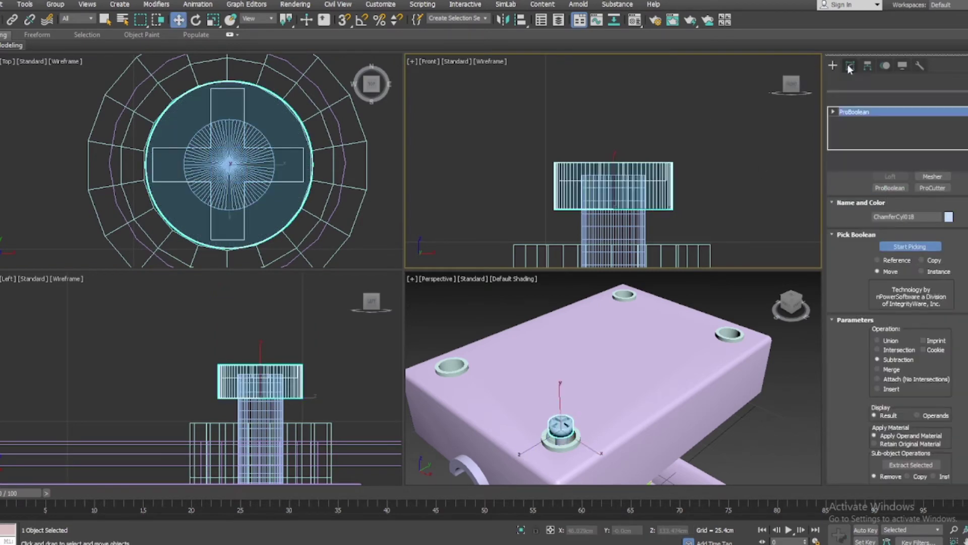
pyautogui.click(682, 111)
pyautogui.click(12, 20)
pyautogui.click(631, 230)
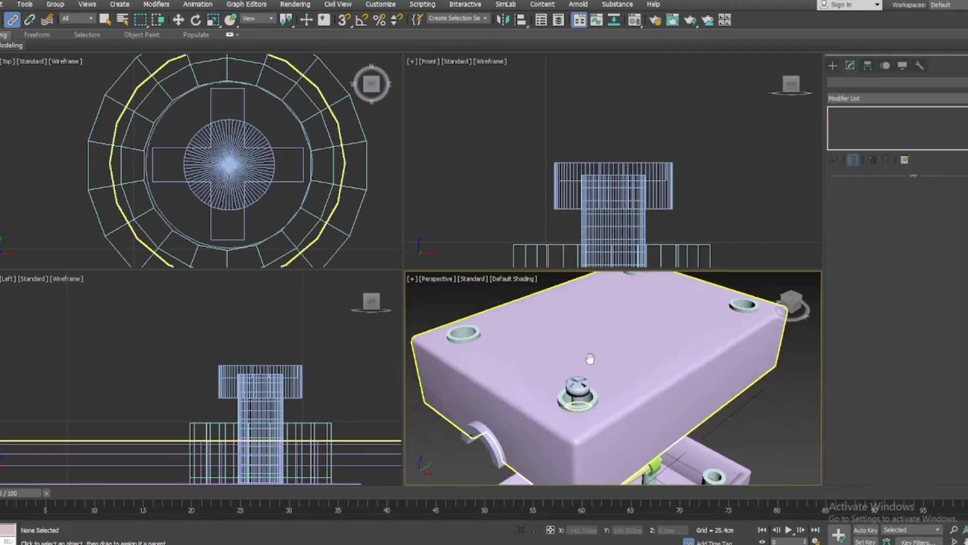
pyautogui.scroll(5, 615, 400)
# Copy the screw head and shaft over to the left lid hole
pyautogui.press('w')
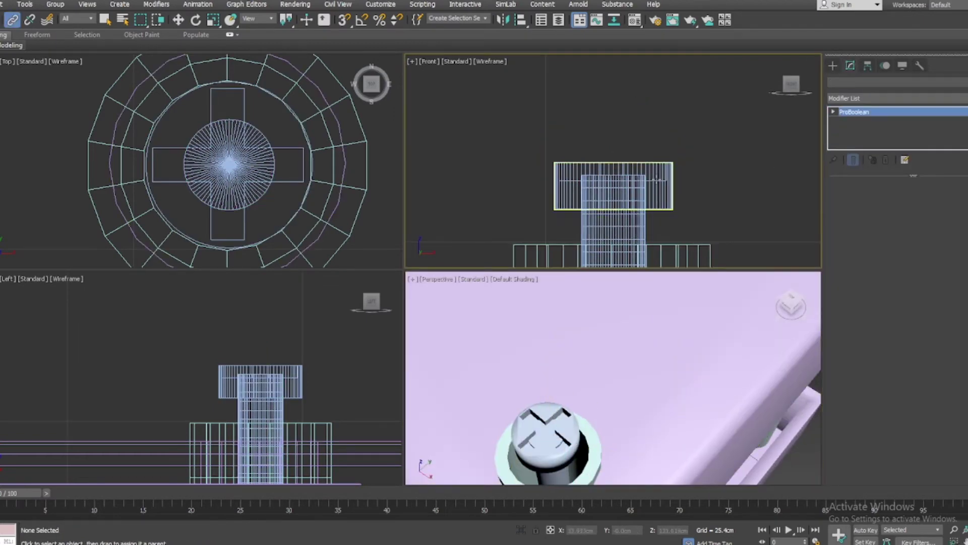
pyautogui.click(613, 161)
pyautogui.scroll(-3, 612, 161)
pyautogui.keyDown('ctrl'); pyautogui.click(611, 166); pyautogui.keyUp('ctrl')
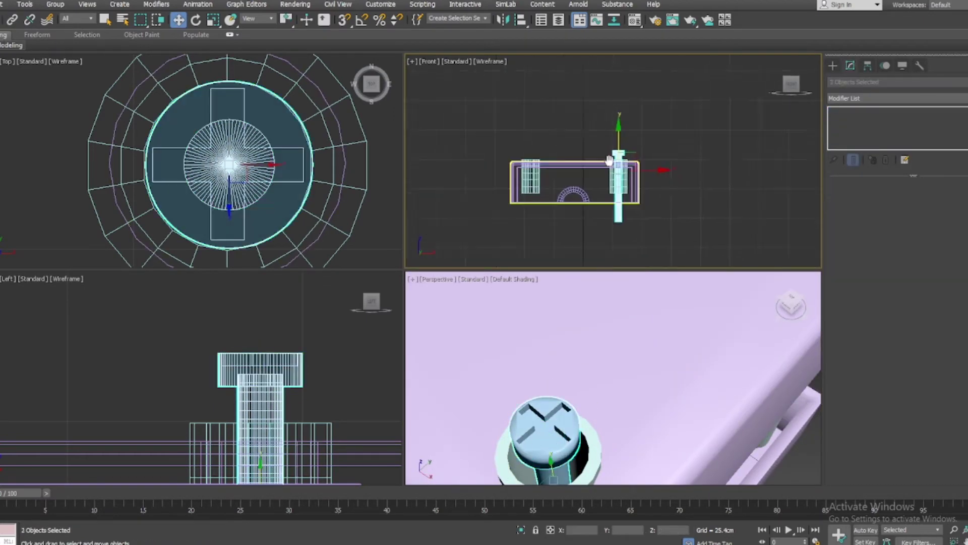
pyautogui.scroll(-3, 353, 161)
pyautogui.keyDown('shift'); pyautogui.moveTo(358, 161); pyautogui.dragTo(108, 160); pyautogui.keyUp('shift')
pyautogui.press('Return')
pyautogui.scroll(4, 110, 164)
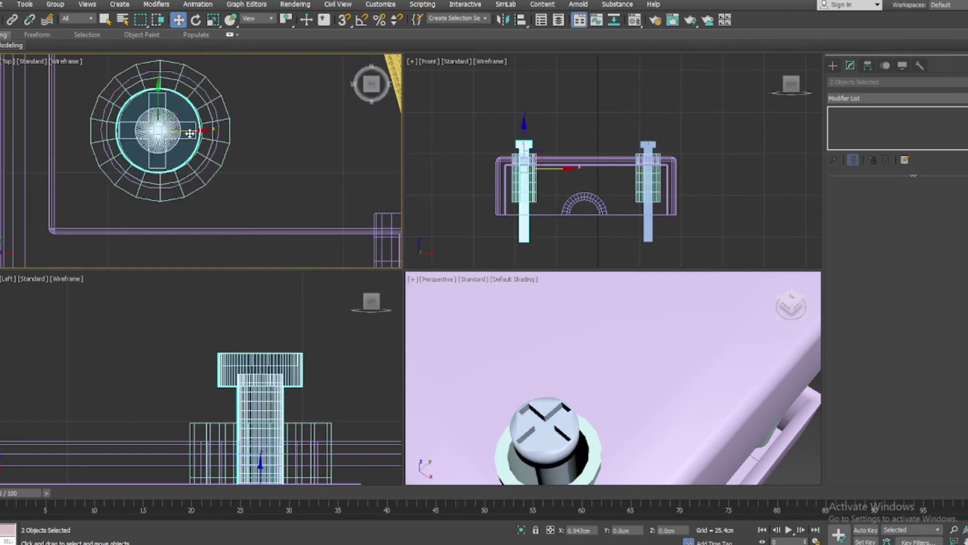
pyautogui.scroll(-3, 189, 133)
pyautogui.scroll(-2, 182, 141)
pyautogui.scroll(4, 182, 151)
pyautogui.scroll(3, 167, 153)
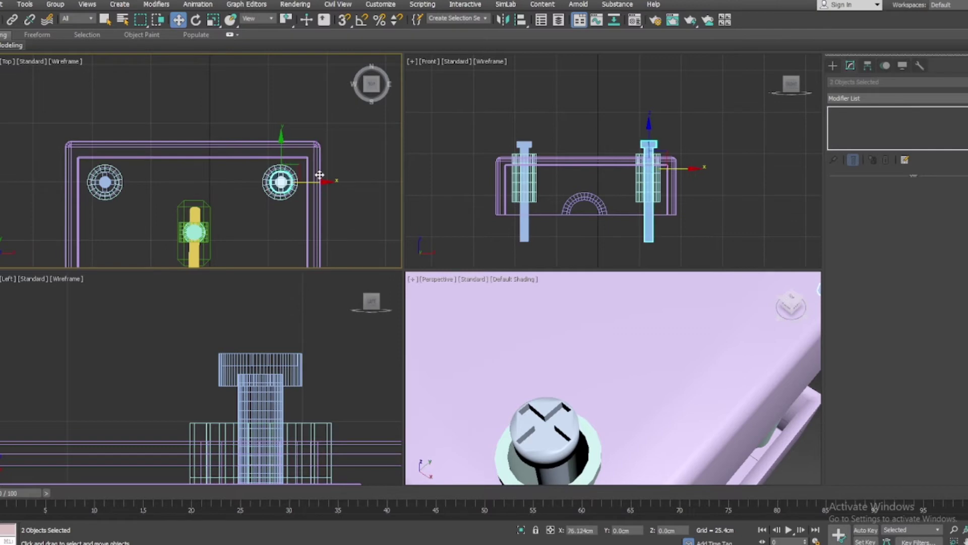
pyautogui.scroll(5, 302, 176)
pyautogui.scroll(-5, 324, 171)
pyautogui.moveTo(580, 353)
pyautogui.mouseDown(button='middle')
pyautogui.moveTo(628, 373)
pyautogui.moveTo(651, 323)
pyautogui.mouseUp(button='middle')
pyautogui.scroll(5, 667, 241)
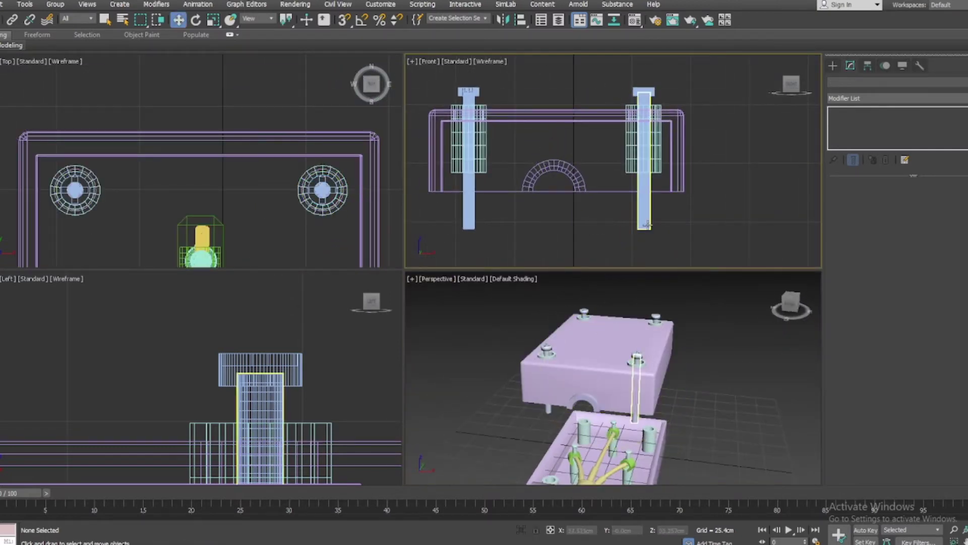
# Add a Twist modifier to the right screw shaft
pyautogui.click(644, 212)
pyautogui.click(897, 98)
pyautogui.click(857, 281)
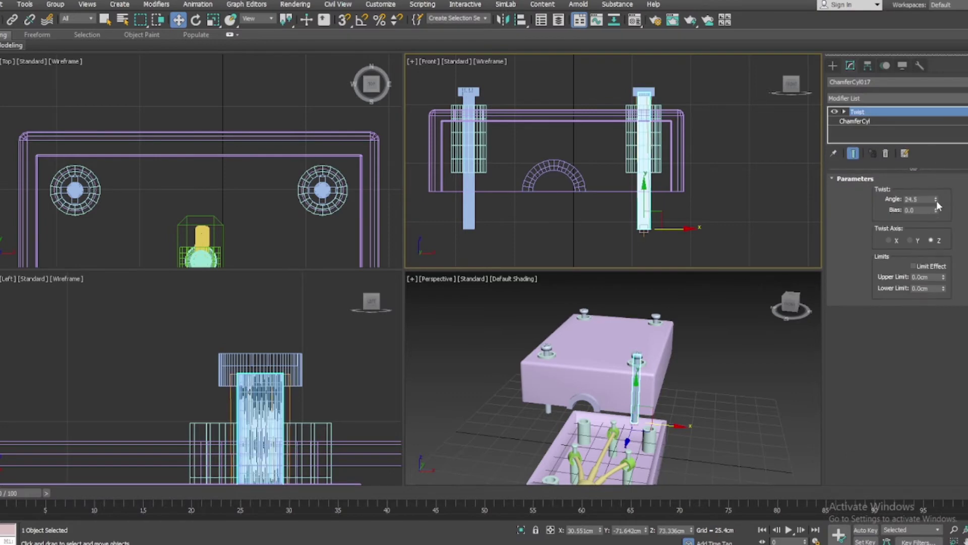
pyautogui.scroll(5, 676, 380)
pyautogui.keyDown('alt'); pyautogui.moveTo(735, 449); pyautogui.dragTo(799, 308, button='middle'); pyautogui.keyUp('alt')
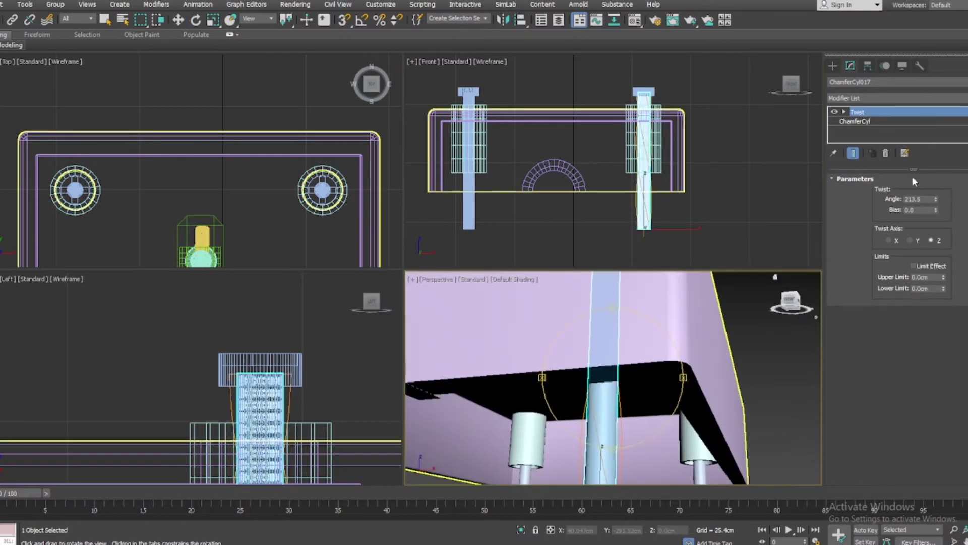
# Reduce the shaft's height segments and set twist angle 1526.5° with bias 42.5
pyautogui.rightClick(858, 121)
pyautogui.click(842, 121)
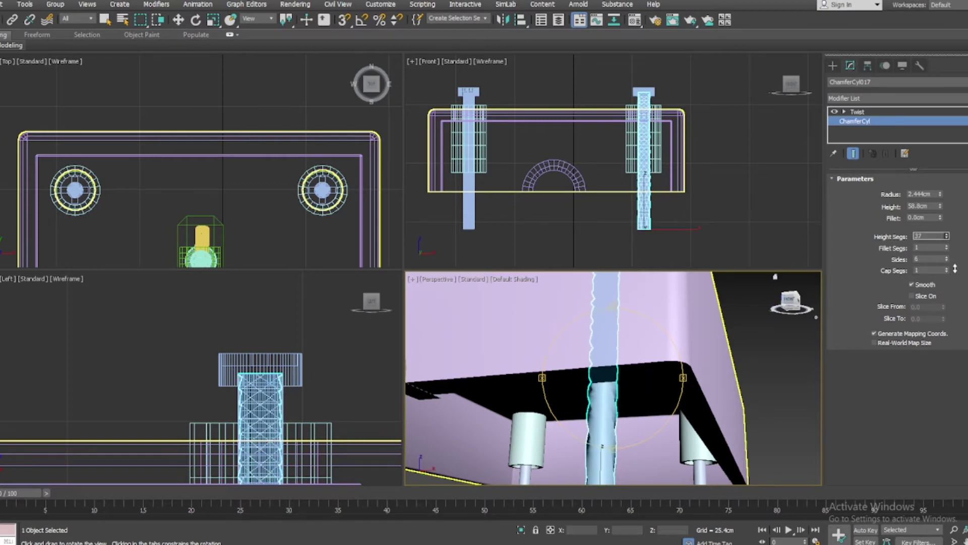
pyautogui.moveTo(954, 269); pyautogui.dragTo(952, 270)
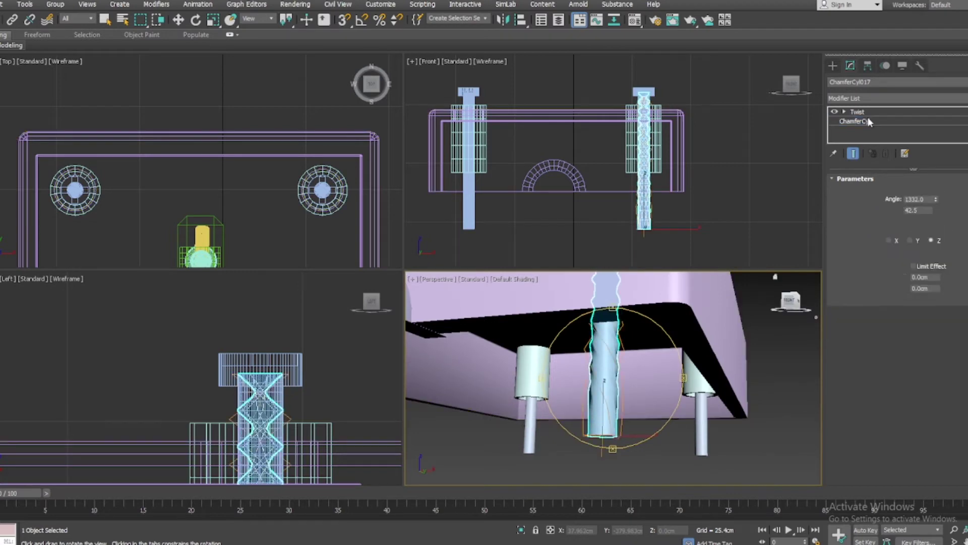
pyautogui.click(936, 201)
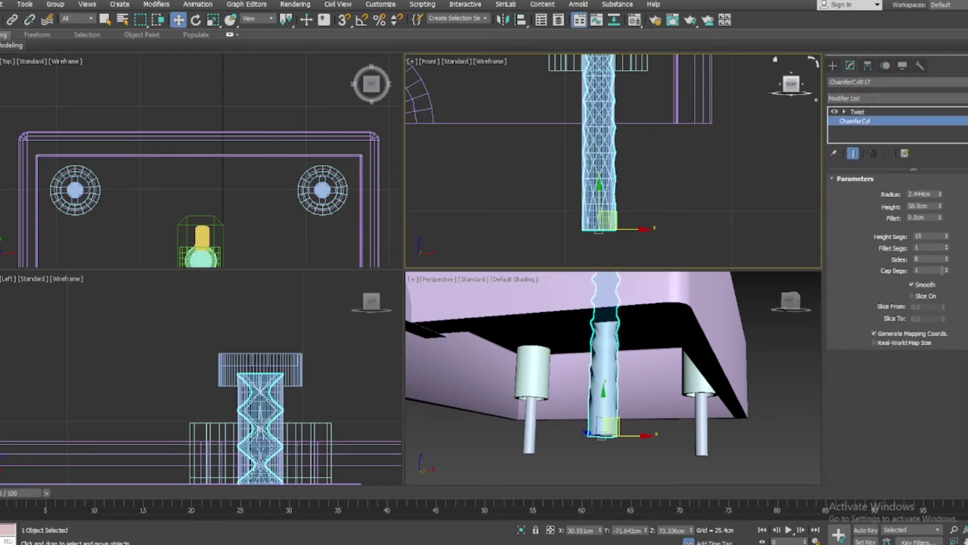
pyautogui.keyDown('alt'); pyautogui.moveTo(655, 353); pyautogui.dragTo(736, 300, button='middle'); pyautogui.keyUp('alt')
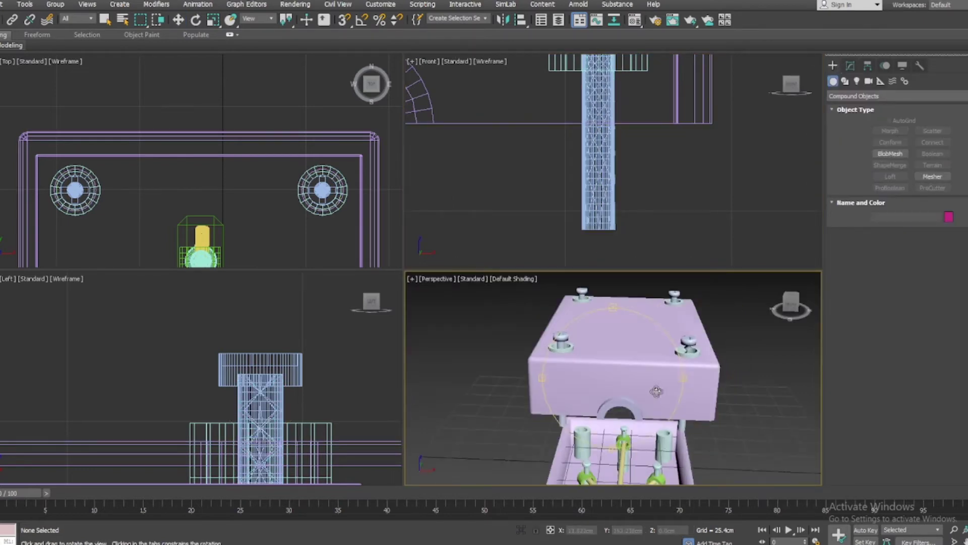
pyautogui.click(858, 69)
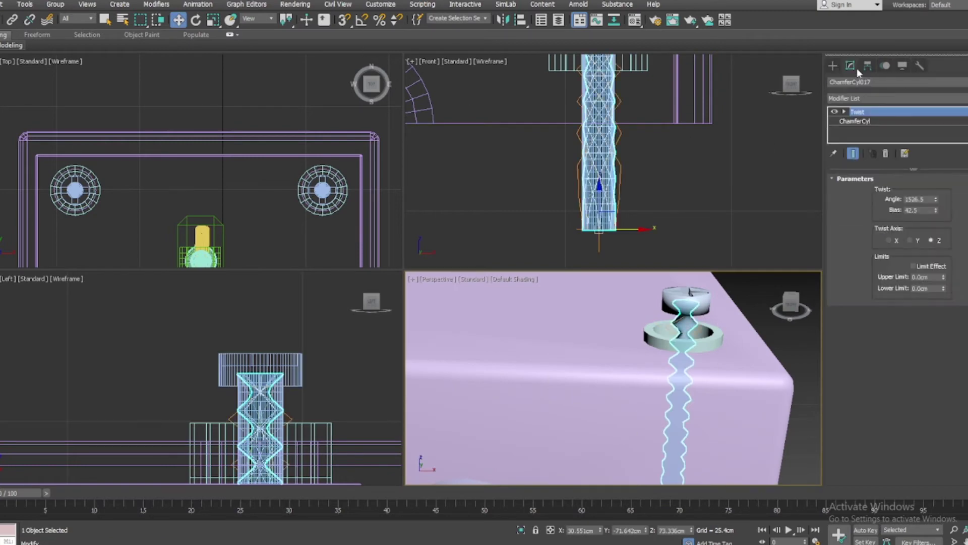
# Mirror the twisted screw and clone it onto another lid hole
pyautogui.click(503, 20)
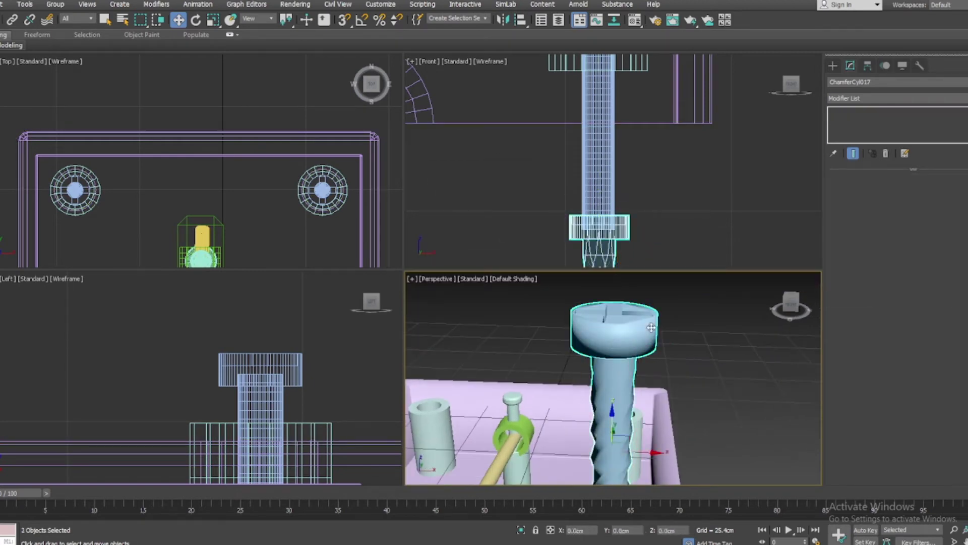
pyautogui.scroll(-3, 614, 202)
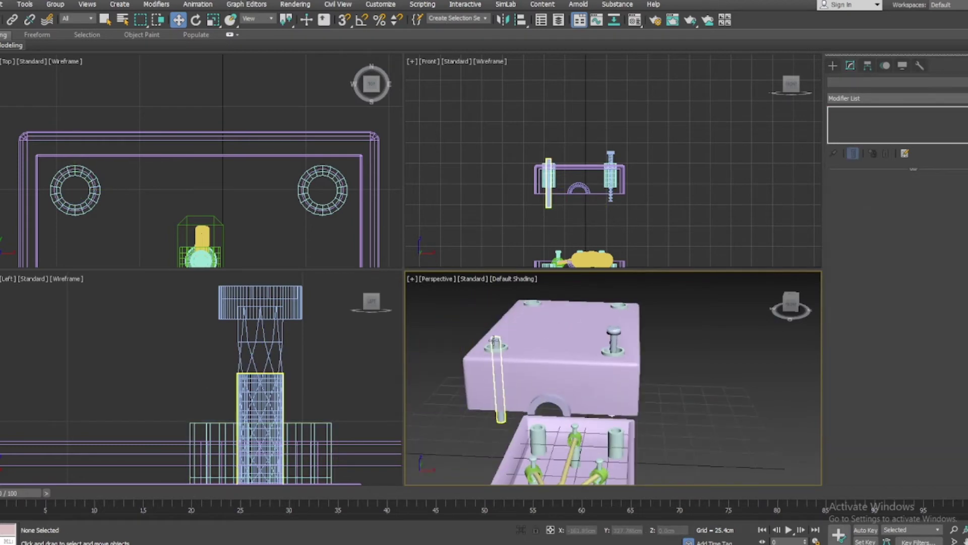
pyautogui.keyDown('shift'); pyautogui.moveTo(510, 348); pyautogui.dragTo(499, 318); pyautogui.keyUp('shift')
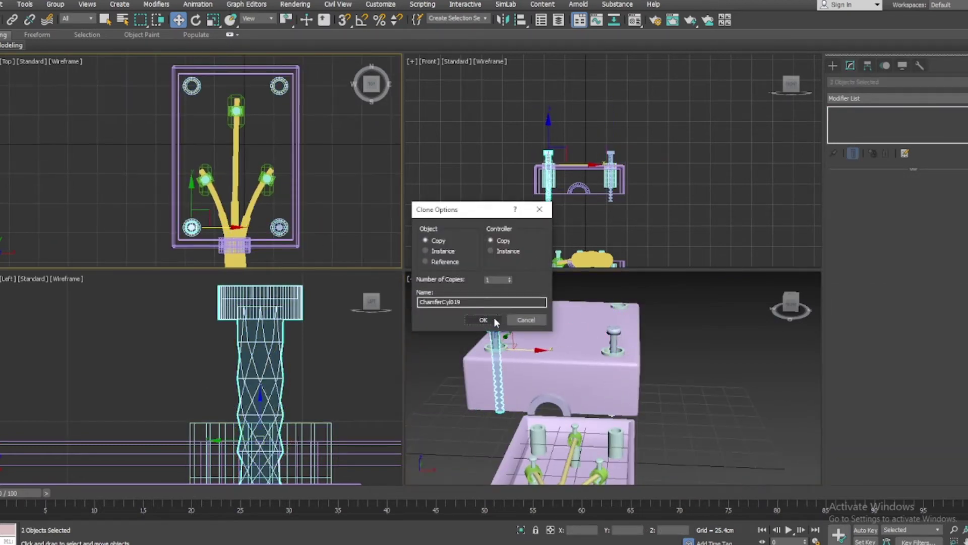
pyautogui.click(498, 319)
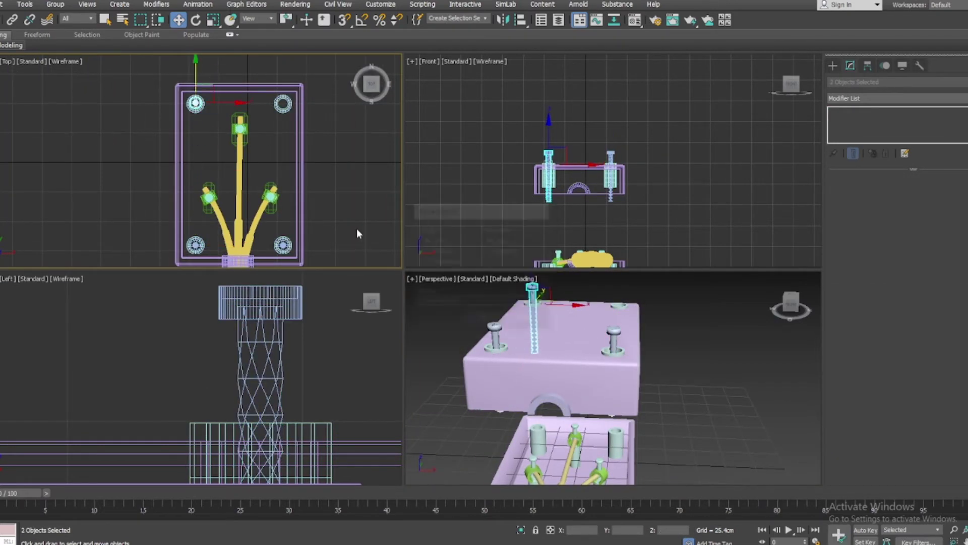
# Clone the remaining screw copies so all four lid holes are filled
pyautogui.click(480, 320)
pyautogui.scroll(5, 201, 161)
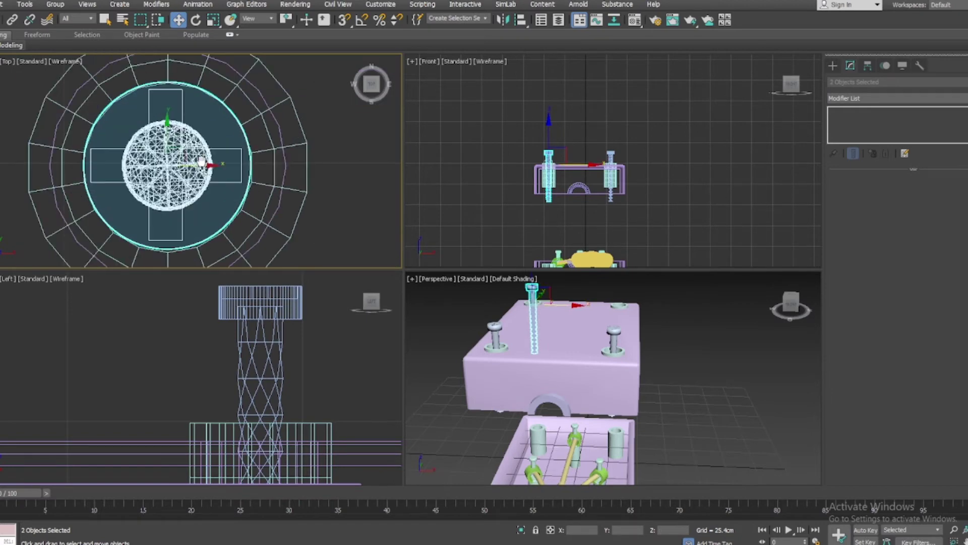
pyautogui.scroll(-5, 208, 165)
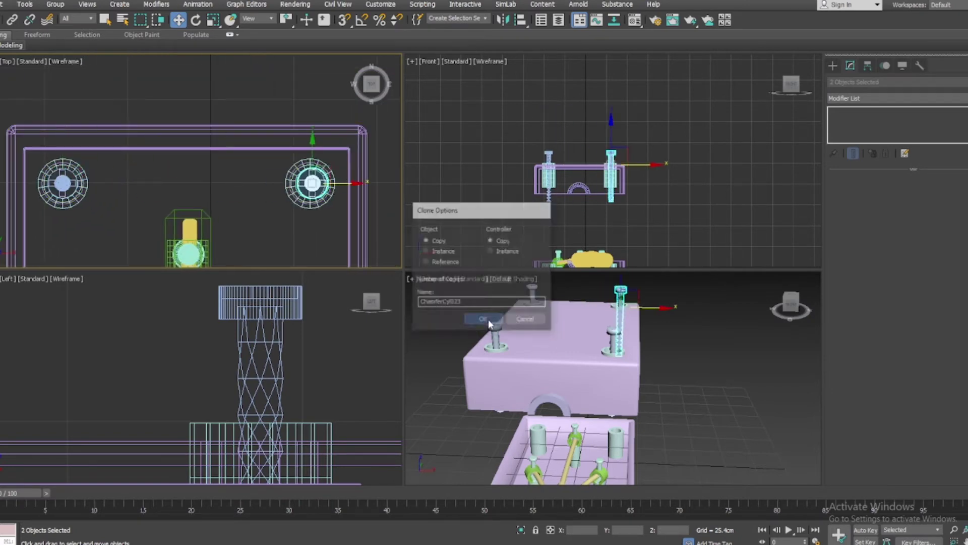
pyautogui.click(483, 320)
pyautogui.click(712, 360)
pyautogui.moveTo(712, 360)
pyautogui.keyDown('alt'); pyautogui.mouseDown(button='middle')
pyautogui.moveTo(708, 401)
pyautogui.moveTo(689, 321)
pyautogui.moveTo(691, 353)
pyautogui.mouseUp(button='middle'); pyautogui.keyUp('alt')
pyautogui.moveTo(649, 383)
pyautogui.keyDown('alt'); pyautogui.mouseDown(button='middle')
pyautogui.moveTo(565, 275)
pyautogui.moveTo(600, 377)
pyautogui.mouseUp(button='middle'); pyautogui.keyUp('alt')
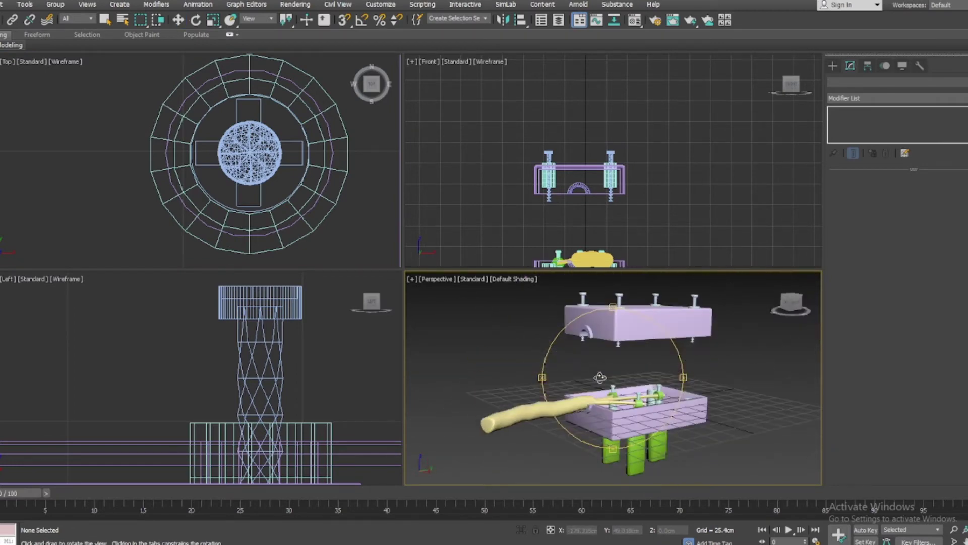
pyautogui.click(5, 4)
# Save the 3ds Max scene under a new name and select every object
pyautogui.click(30, 102)
pyautogui.write('cable')
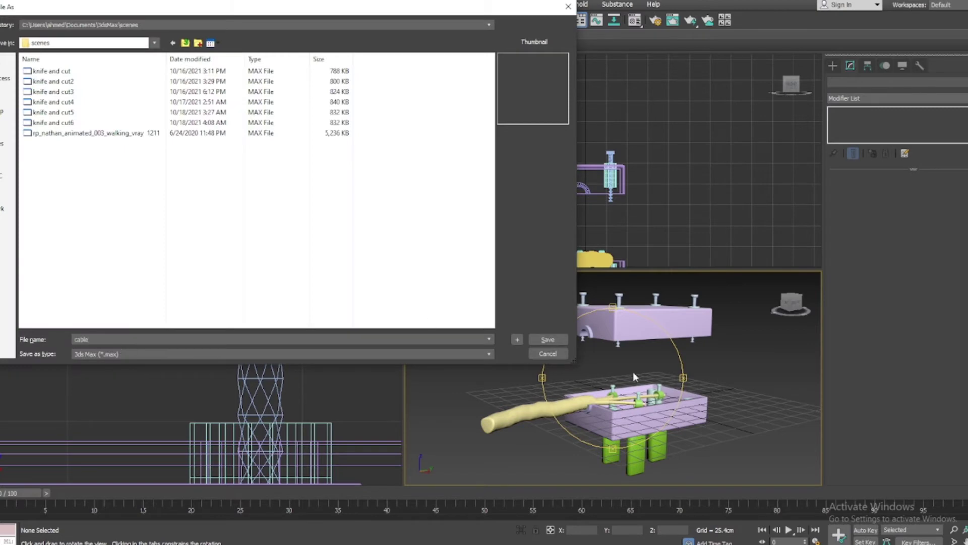
pyautogui.press('Return')
pyautogui.click(629, 216)
pyautogui.hotkey('ctrl', 'a')
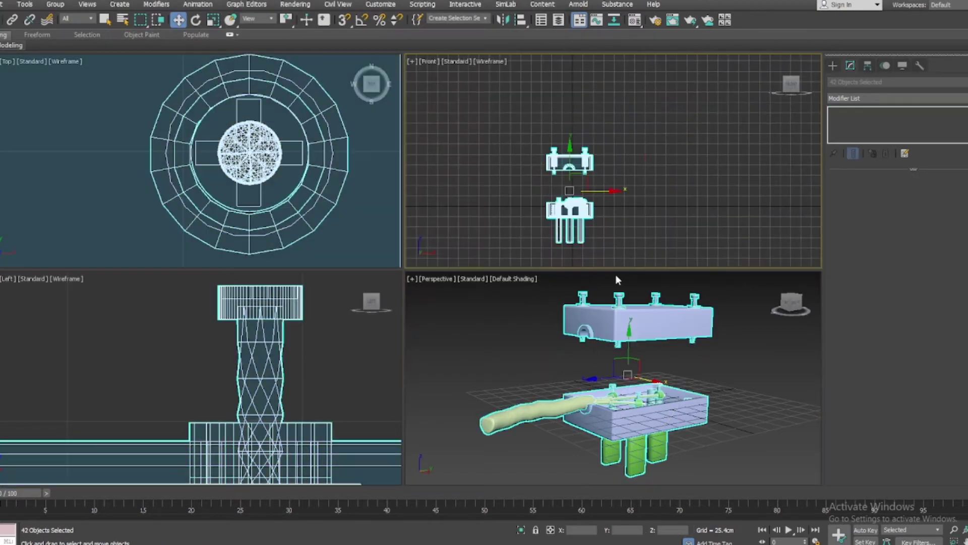
# Export the selected objects as an OBJ file into the Twin motion folder
pyautogui.click(5, 4)
pyautogui.click(104, 185)
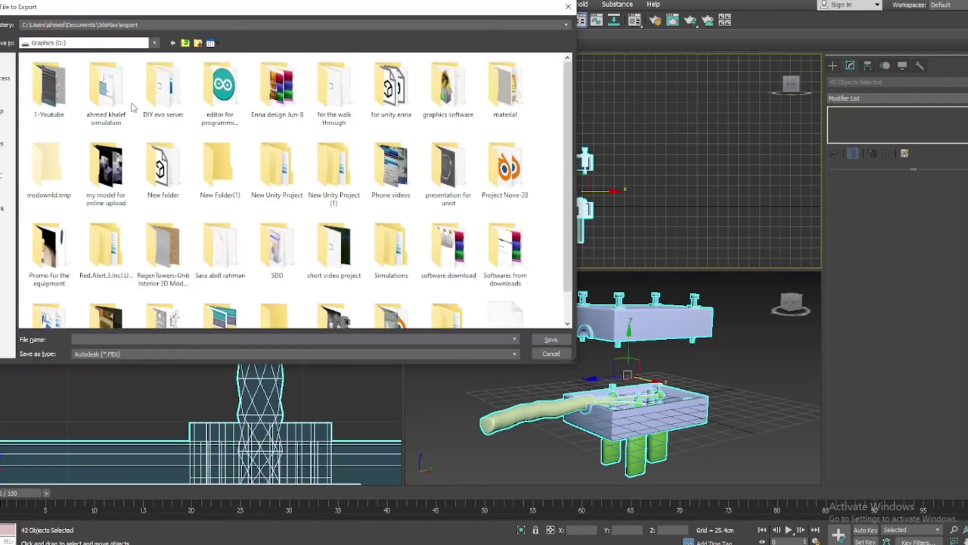
pyautogui.doubleClick(505, 87)
pyautogui.write('cable')
pyautogui.click(96, 355)
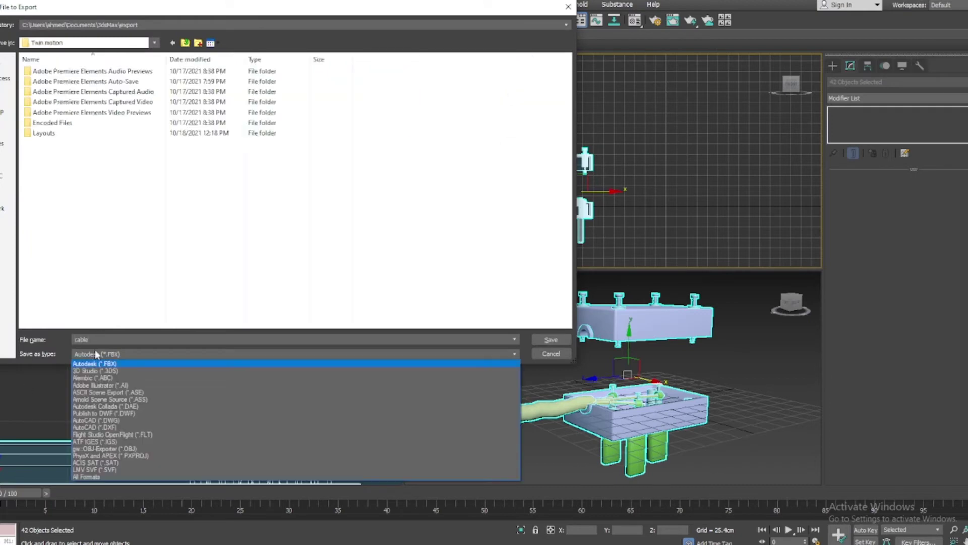
pyautogui.click(168, 448)
pyautogui.press('Return')
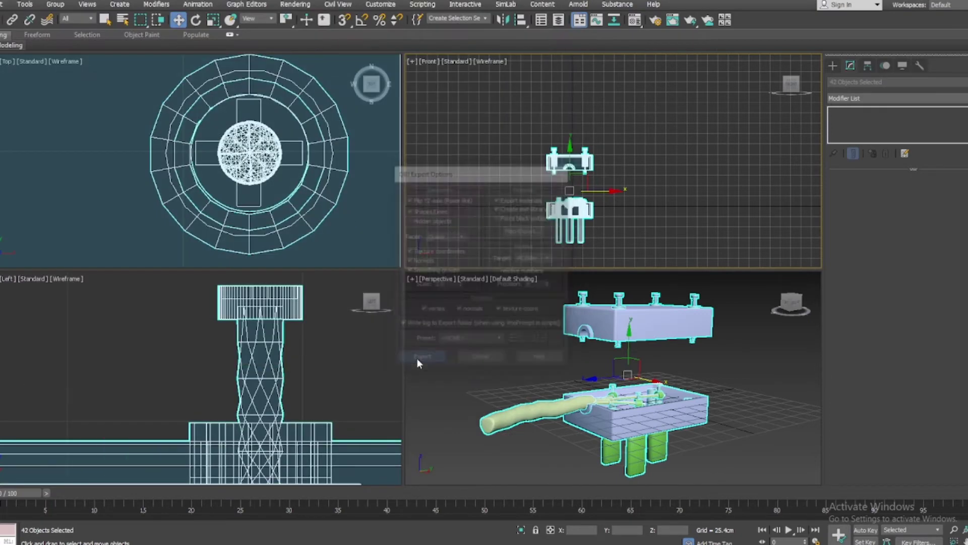
pyautogui.click(576, 367)
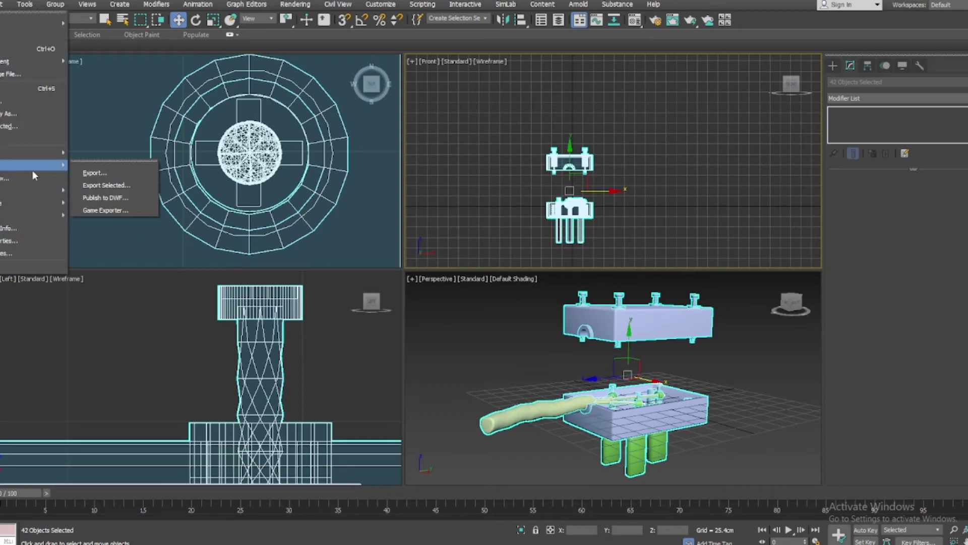
# Export the whole scene in 3D Studio (.3DS) format as 'cable 3ds'
pyautogui.click(146, 173)
pyautogui.click(298, 353)
pyautogui.click(116, 336)
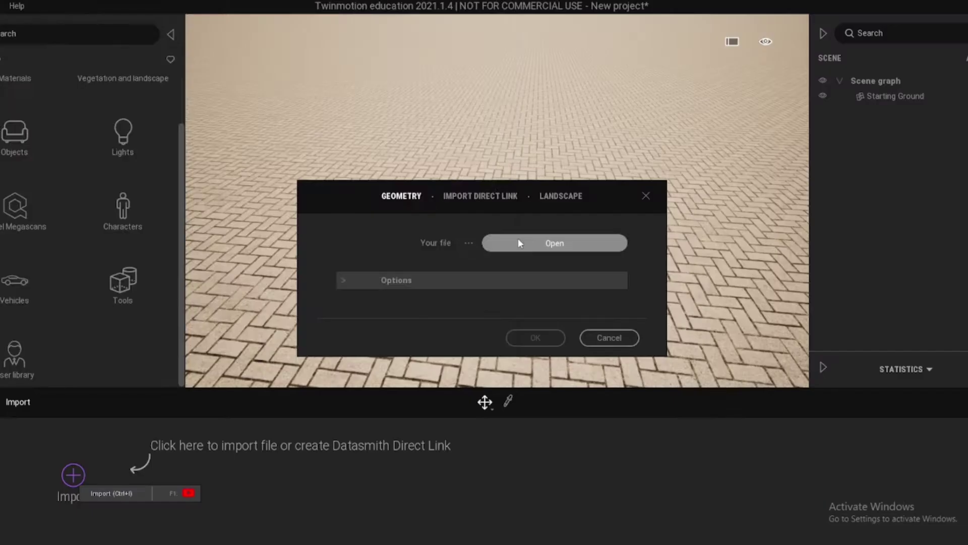
pyautogui.click(519, 242)
# Set the Twinmotion import collapse mode to Collapse by material
pyautogui.doubleClick(71, 179)
pyautogui.click(344, 279)
pyautogui.click(617, 306)
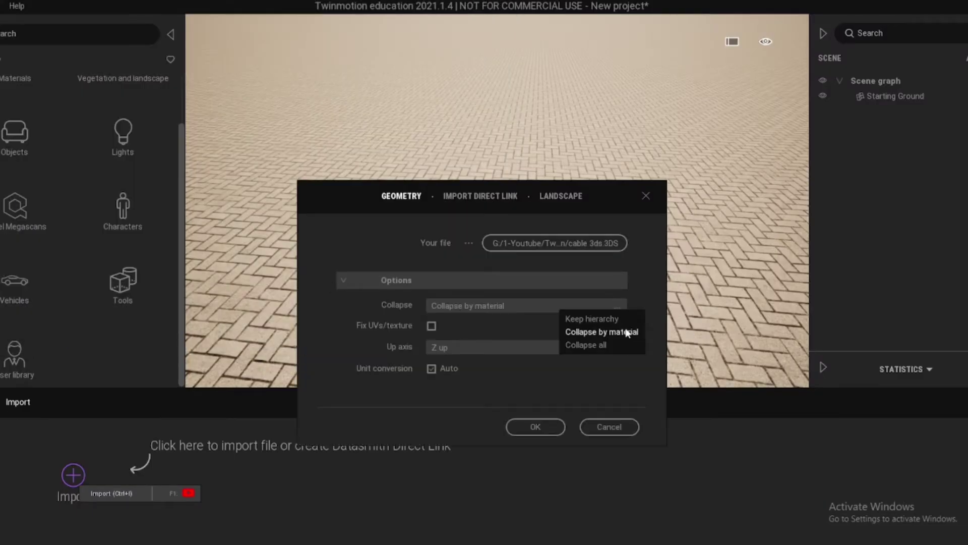
# Import the geometry keeping the scene material on conflict, then select the top lid
pyautogui.click(530, 432)
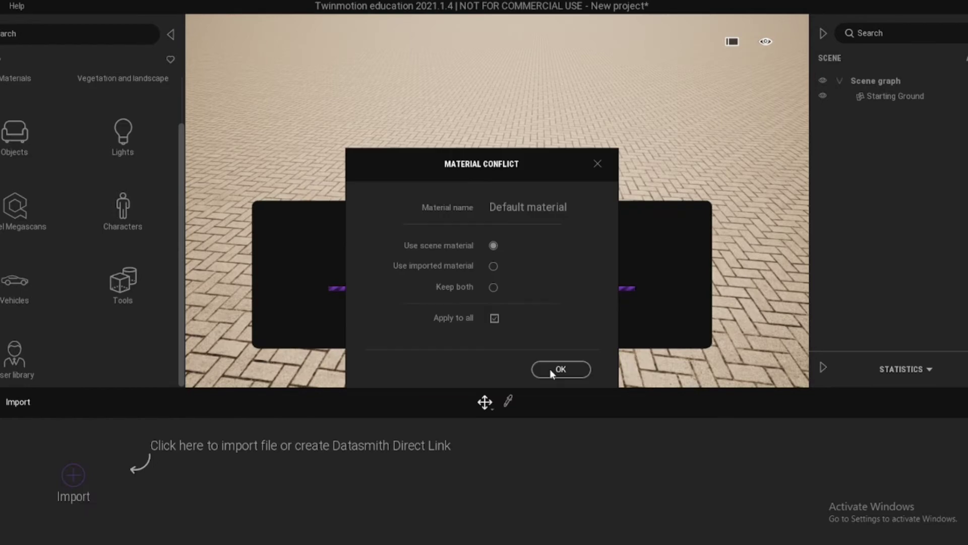
pyautogui.click(550, 371)
pyautogui.click(432, 165)
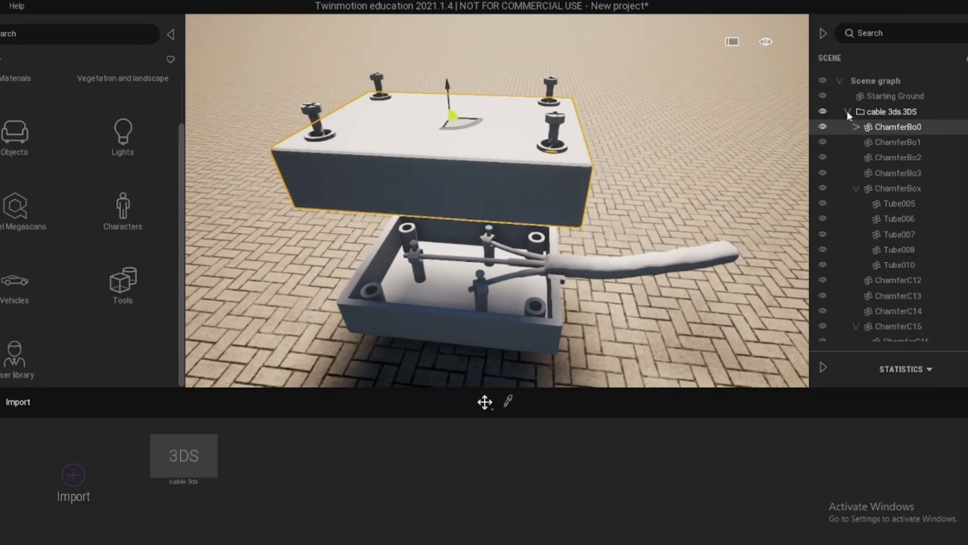
pyautogui.click(444, 110)
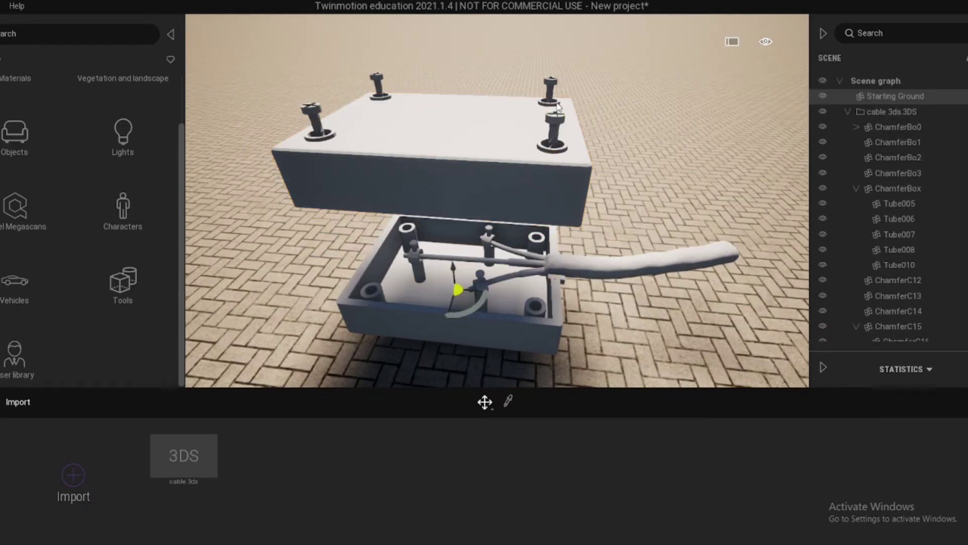
pyautogui.moveTo(508, 68); pyautogui.dragTo(452, 204)
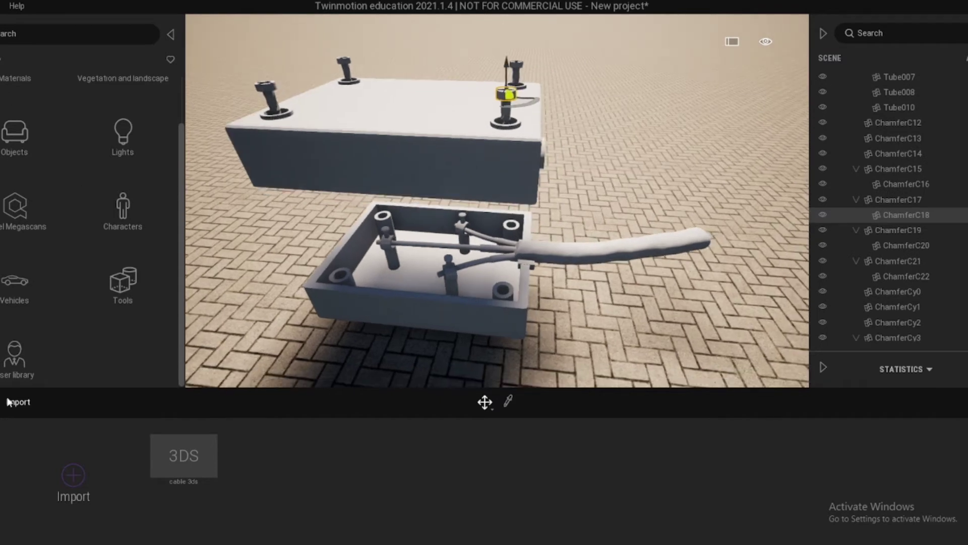
# Apply the Plastic Translucid material to the enclosure model
pyautogui.click(5, 81)
pyautogui.click(123, 288)
pyautogui.moveTo(123, 328); pyautogui.dragTo(382, 155)
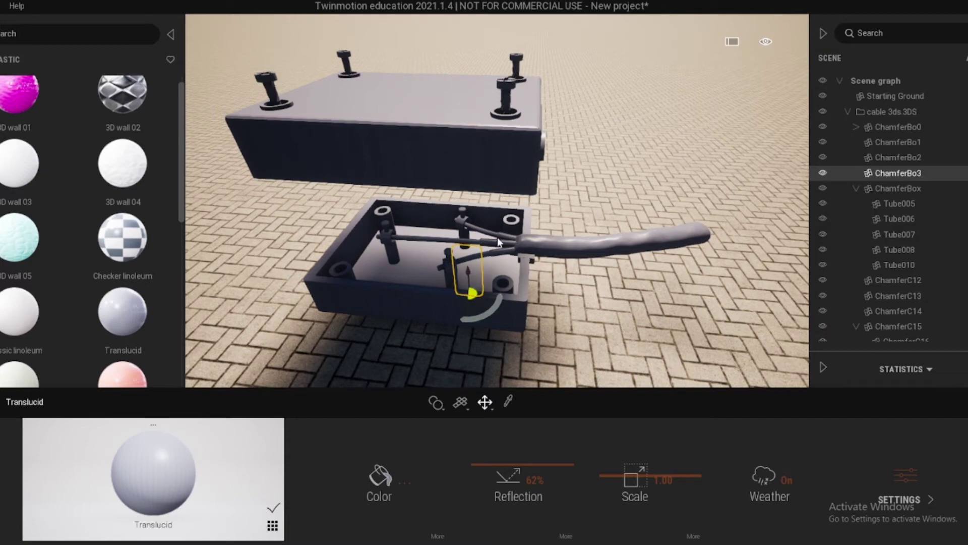
# Focus on the ChamferBox and raise one instance copy of the lid above it
pyautogui.doubleClick(898, 188)
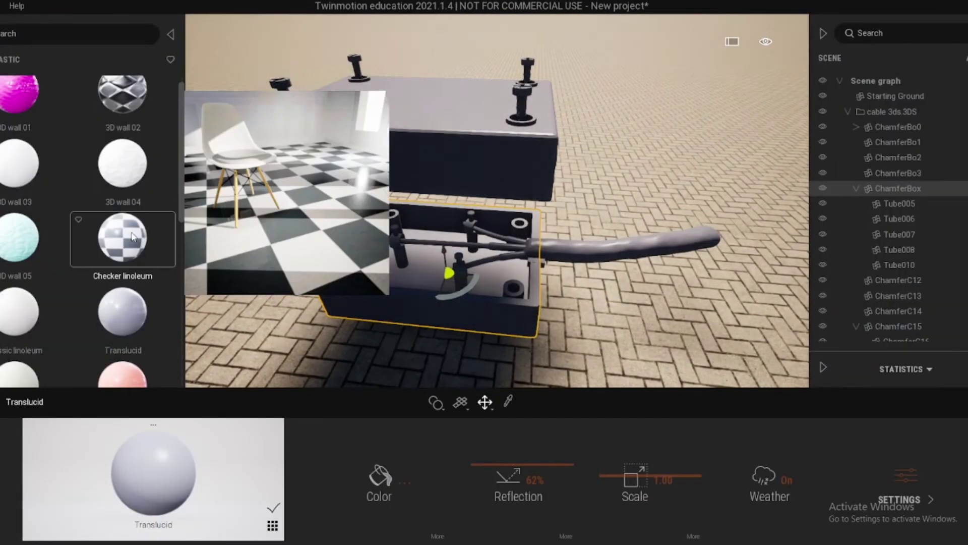
pyautogui.click(438, 196)
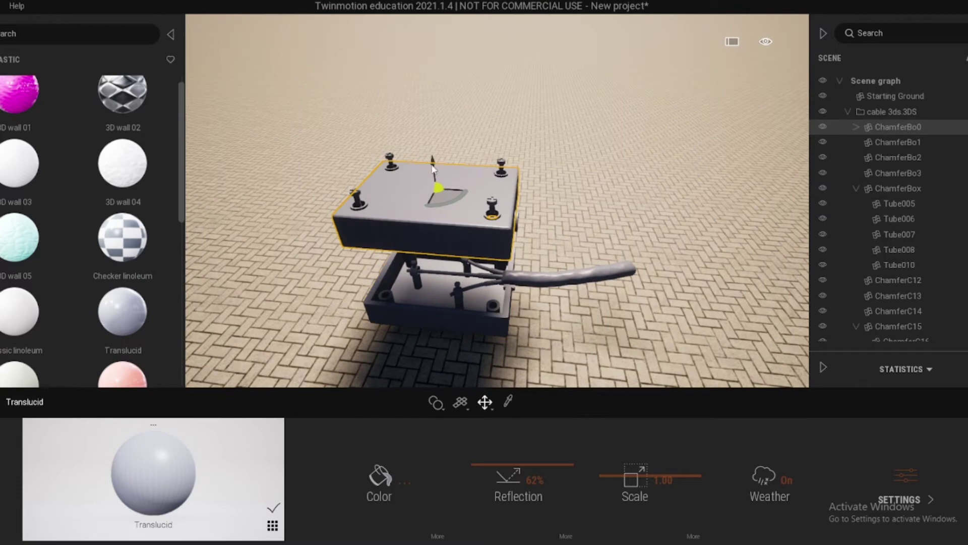
pyautogui.keyDown('alt'); pyautogui.moveTo(444, 198); pyautogui.dragTo(434, 9); pyautogui.keyUp('alt')
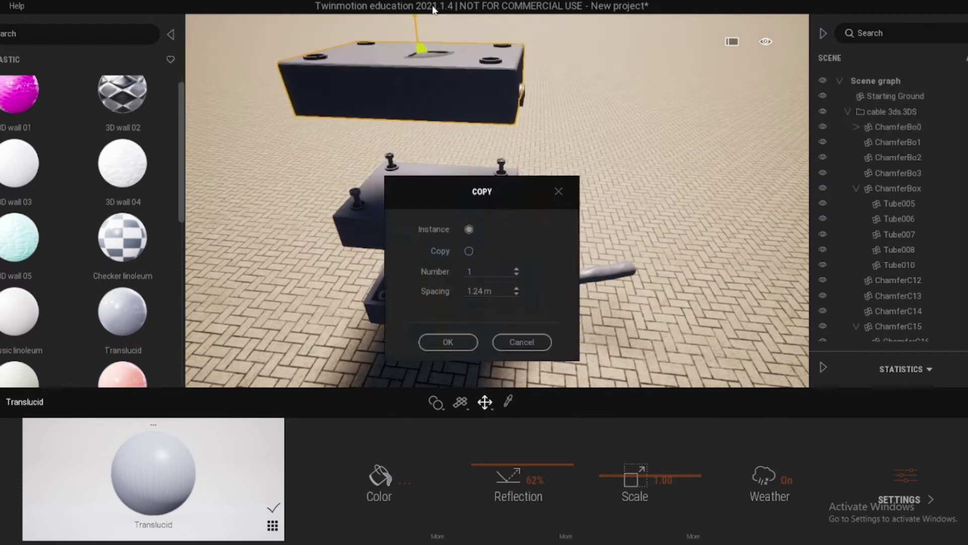
pyautogui.click(447, 342)
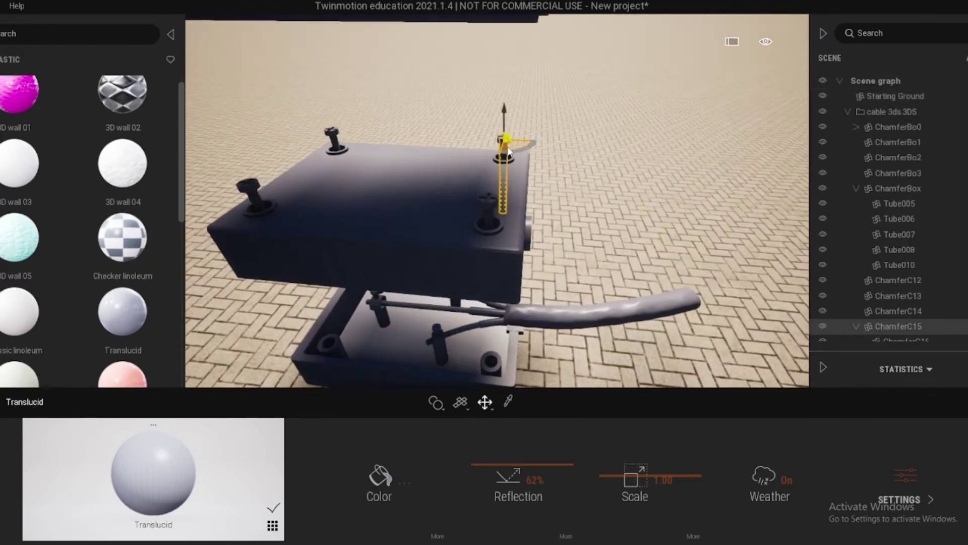
# Raise copies of the four screws upward out of the box
pyautogui.moveTo(332, 142); pyautogui.dragTo(483, 253, button='right')
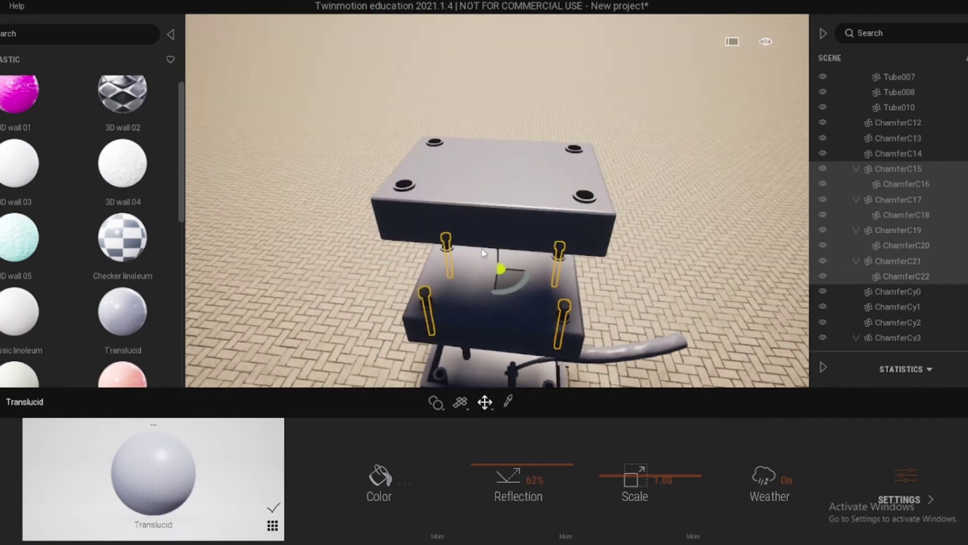
pyautogui.keyDown('alt'); pyautogui.moveTo(499, 271); pyautogui.dragTo(498, 96); pyautogui.keyUp('alt')
pyautogui.click(447, 341)
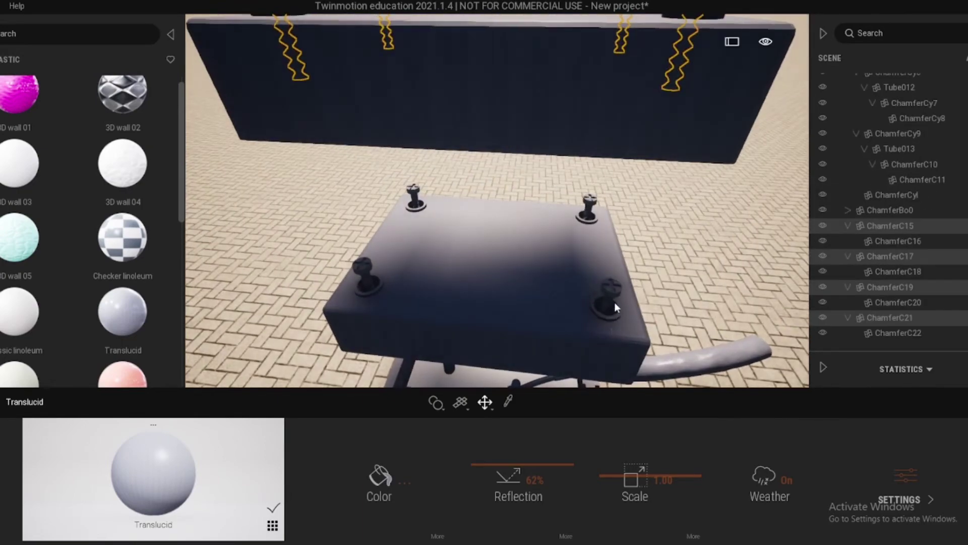
pyautogui.scroll(-5, 497, 197)
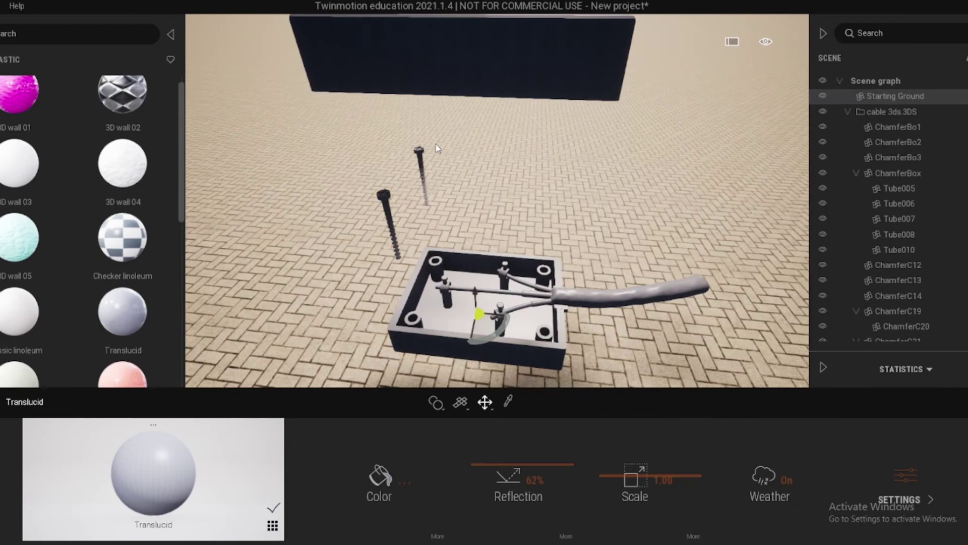
pyautogui.scroll(3, 550, 237)
# Lift a copy of the cable out of the box and raise copies of other parts
pyautogui.click(522, 275)
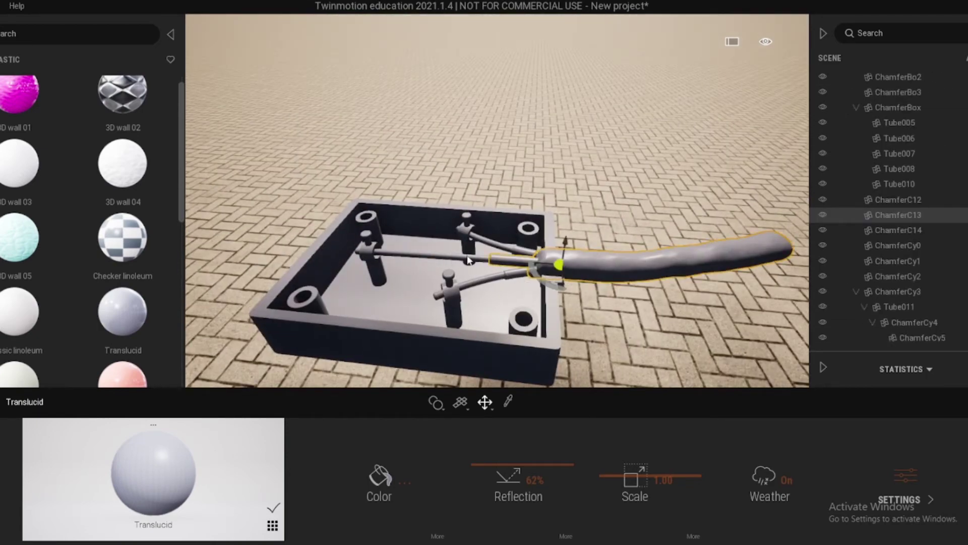
pyautogui.keyDown('alt'); pyautogui.moveTo(551, 267); pyautogui.dragTo(601, 111); pyautogui.keyUp('alt')
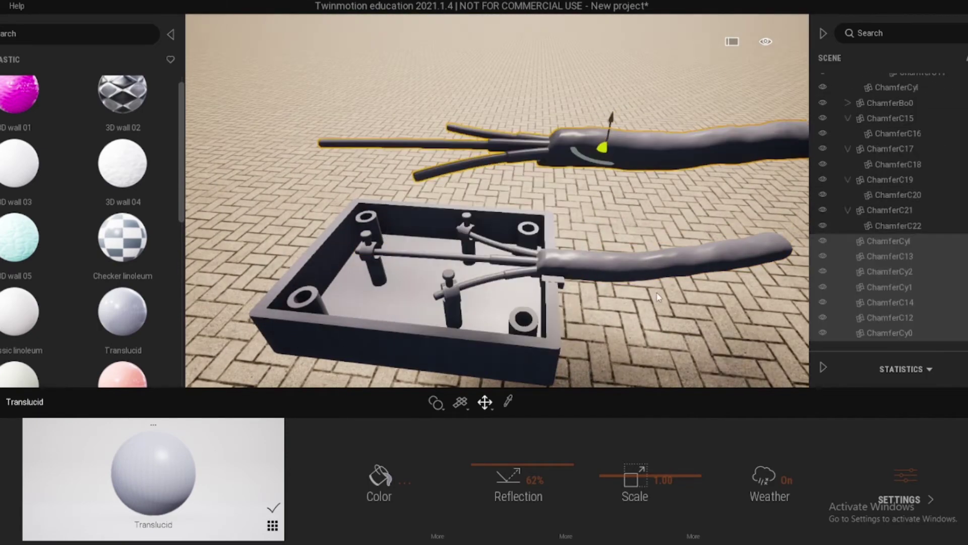
pyautogui.keyDown('alt'); pyautogui.moveTo(424, 275); pyautogui.dragTo(445, 286); pyautogui.keyUp('alt')
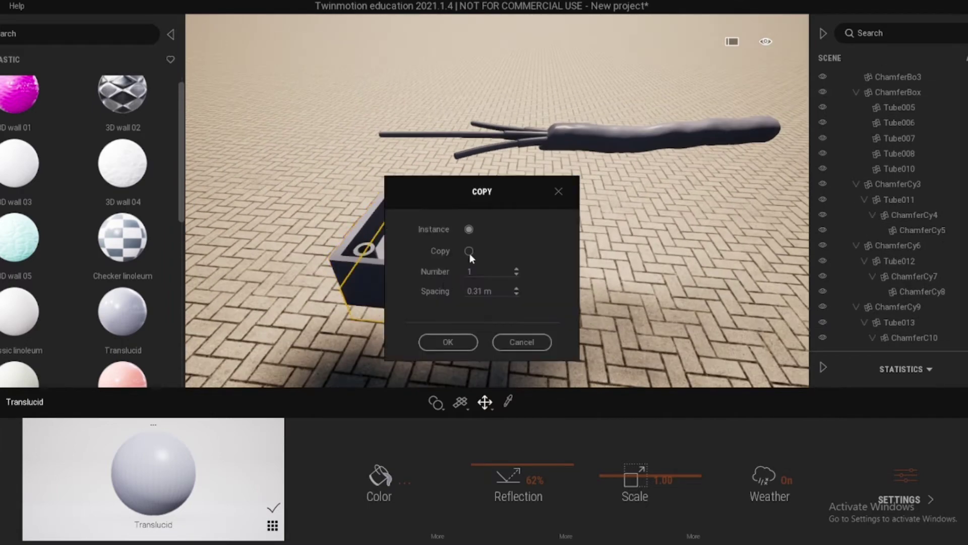
pyautogui.press('Return')
pyautogui.scroll(3, 464, 275)
pyautogui.scroll(-3, 464, 275)
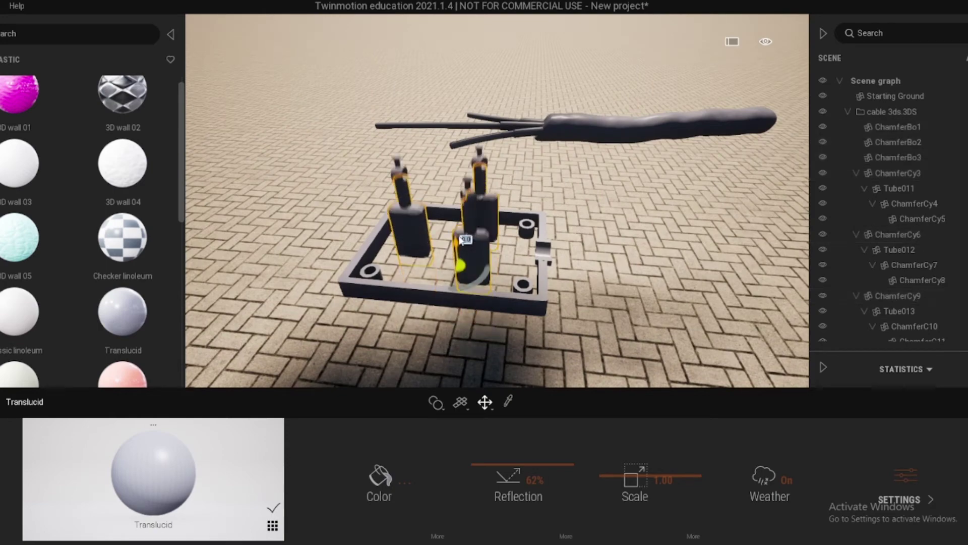
pyautogui.keyDown('alt'); pyautogui.moveTo(460, 251); pyautogui.dragTo(471, 255); pyautogui.keyUp('alt')
pyautogui.press('Return')
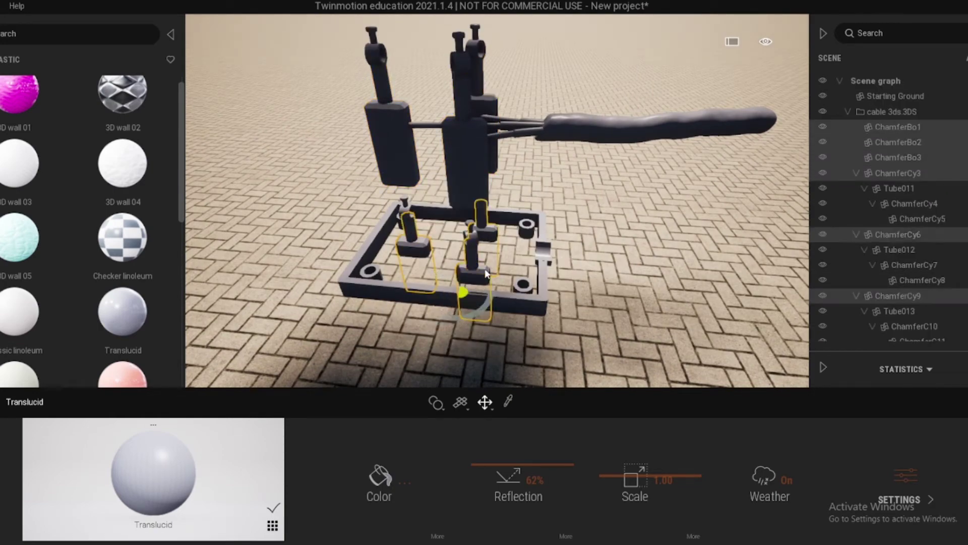
# Undo the unwanted raised copies and orbit around the ChamferBox to check the open box and lid
pyautogui.hotkey('ctrl', 'z')
pyautogui.click(486, 273)
pyautogui.scroll(5, 486, 273)
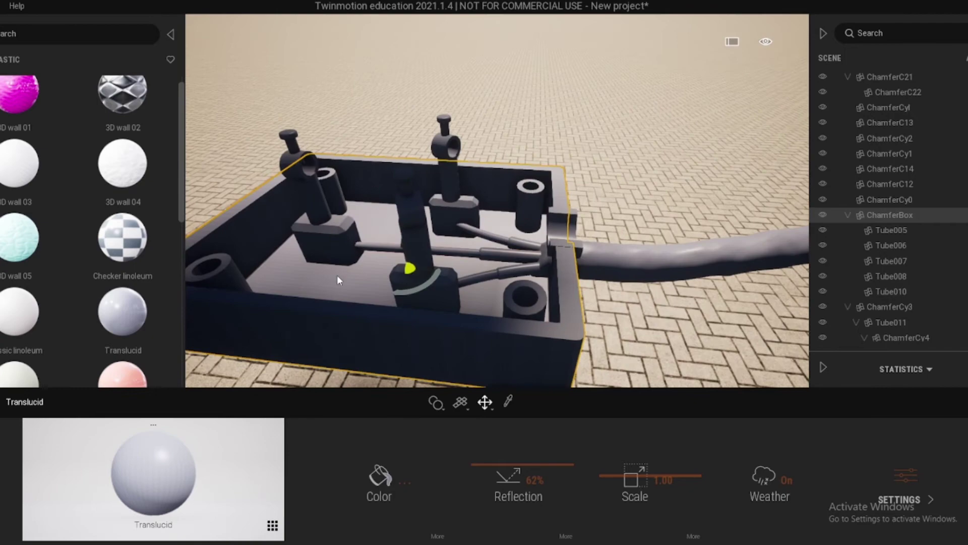
pyautogui.click(332, 281)
pyautogui.scroll(-5, 331, 281)
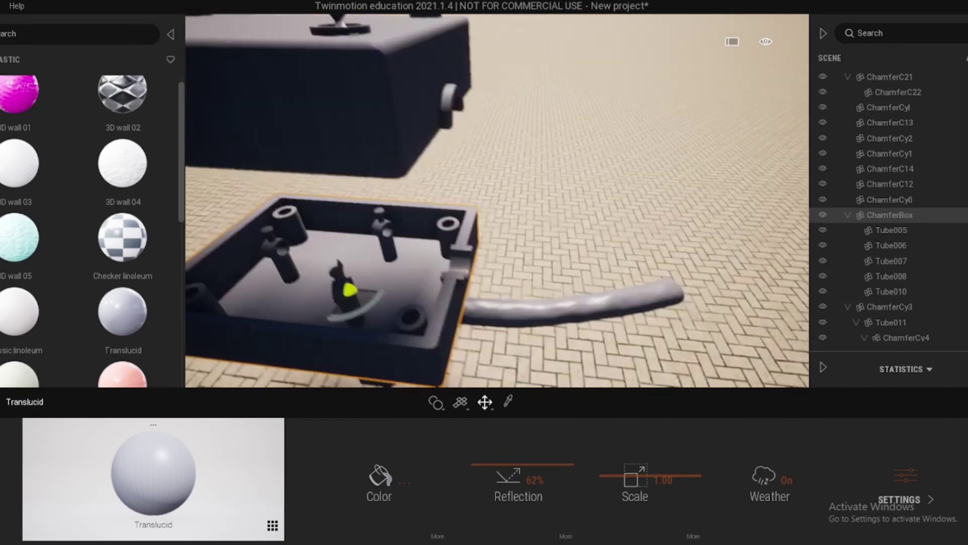
pyautogui.moveTo(473, 288); pyautogui.dragTo(471, 268, button='right')
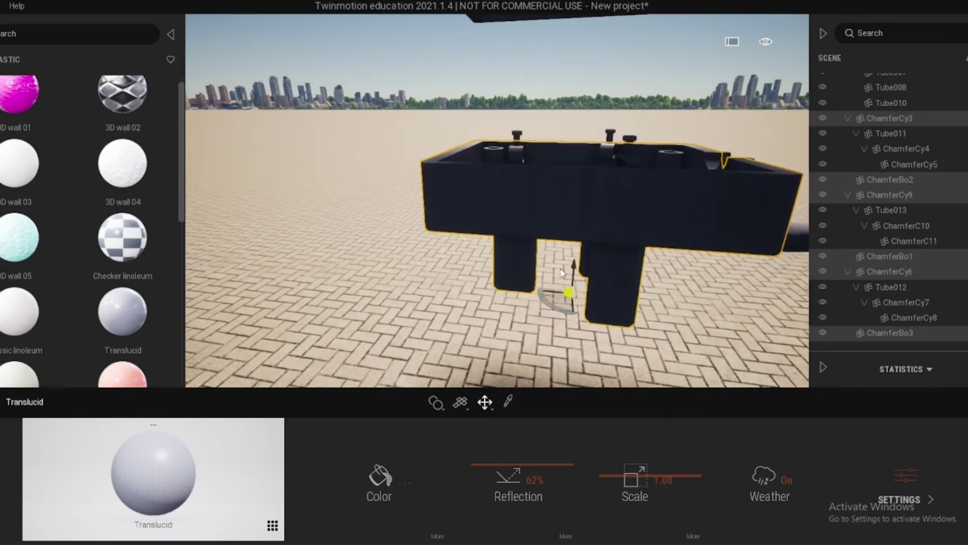
pyautogui.moveTo(557, 296); pyautogui.dragTo(515, 239, button='right')
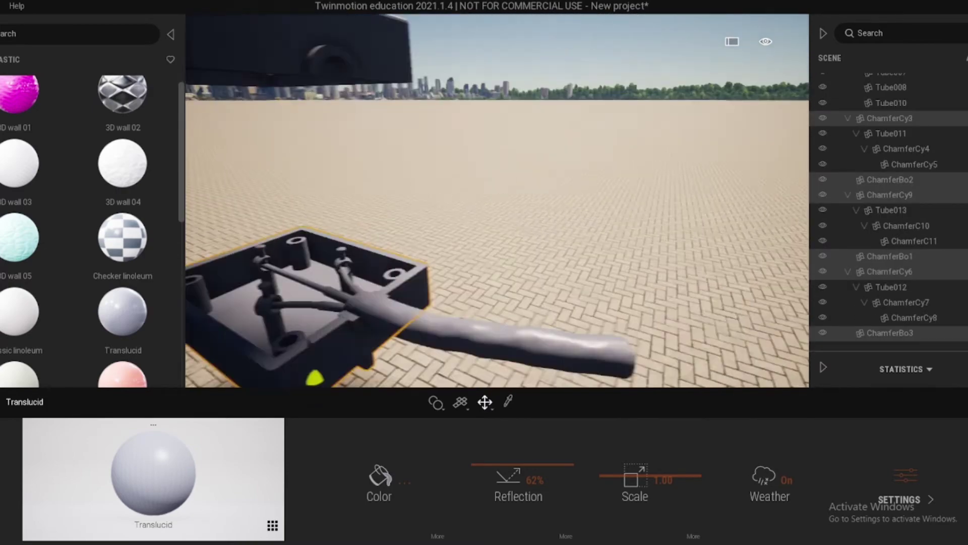
pyautogui.click(10, 59)
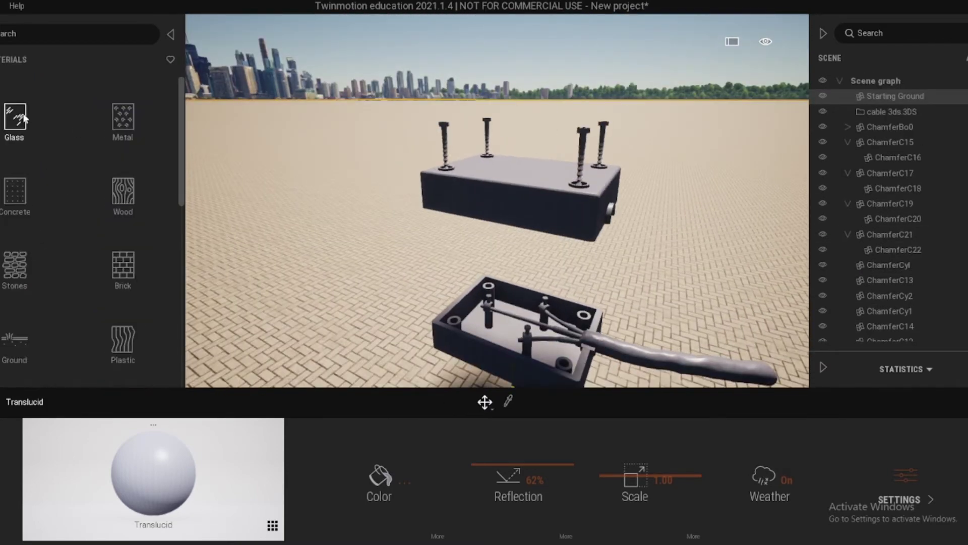
# Give the lid Brushed aluminium 01 and the three screws Bronze and Slightly worn bronze
pyautogui.click(124, 101)
pyautogui.moveTo(156, 124); pyautogui.dragTo(504, 363)
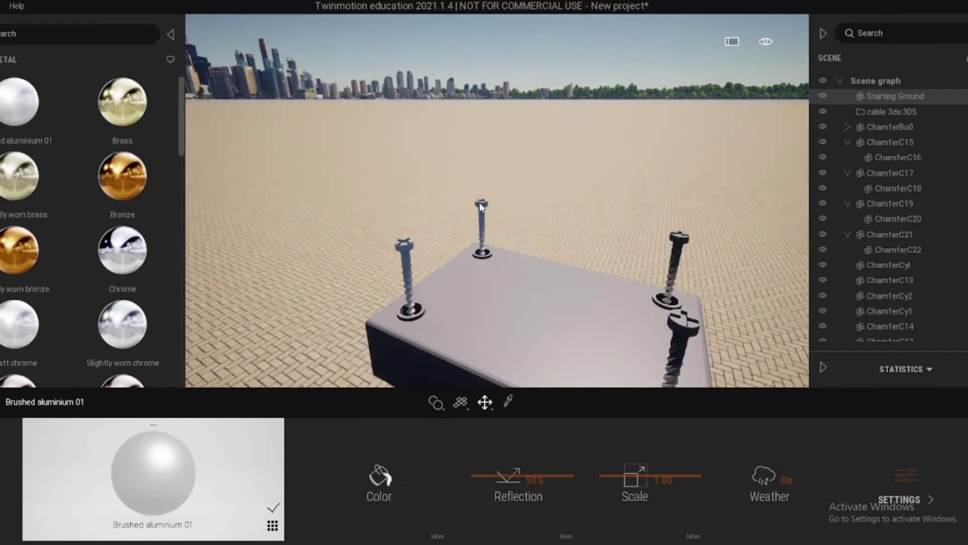
pyautogui.moveTo(122, 177); pyautogui.dragTo(404, 250)
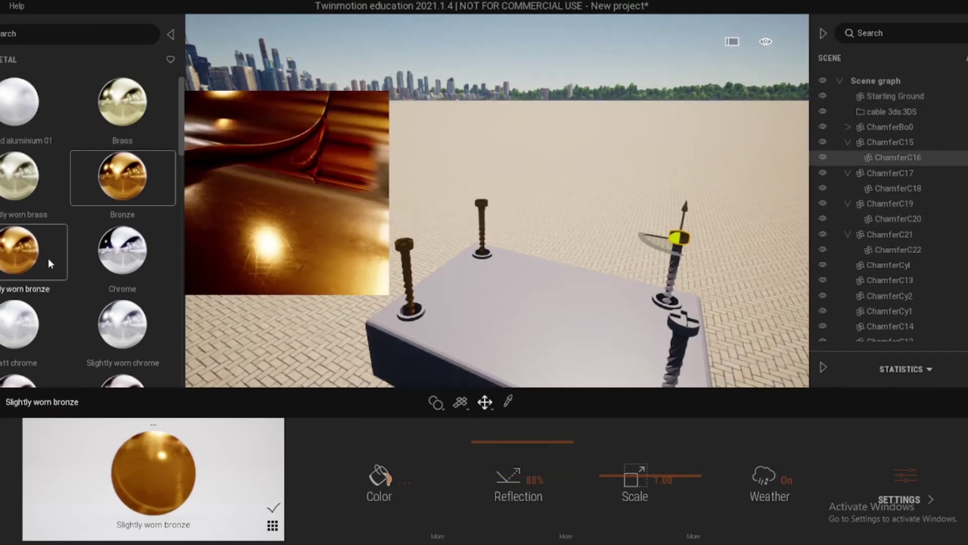
pyautogui.moveTo(19, 250); pyautogui.dragTo(623, 202)
pyautogui.moveTo(19, 250); pyautogui.dragTo(585, 268)
pyautogui.click(10, 59)
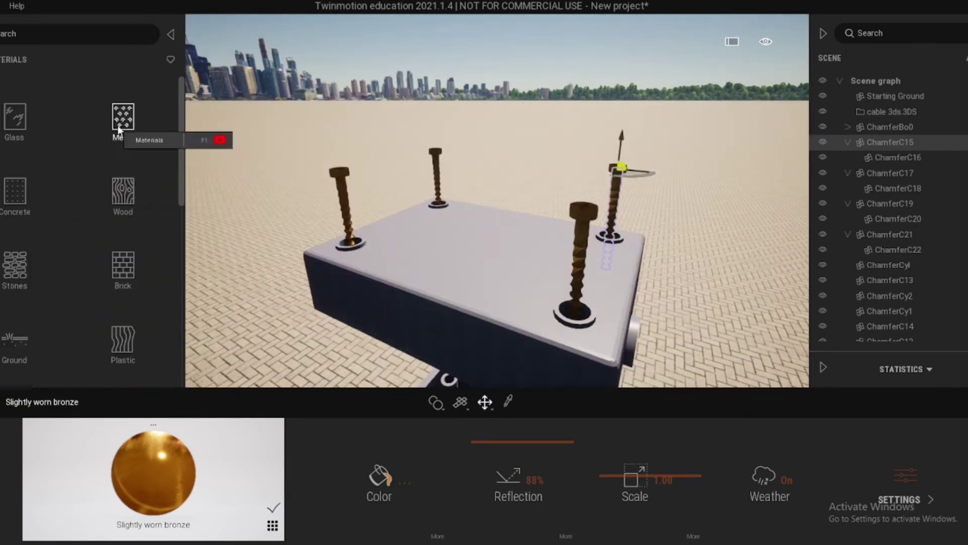
# Apply the Plastic siding 01 material to the open bottom box
pyautogui.click(123, 310)
pyautogui.scroll(-5, 59, 204)
pyautogui.moveTo(19, 338); pyautogui.dragTo(486, 218)
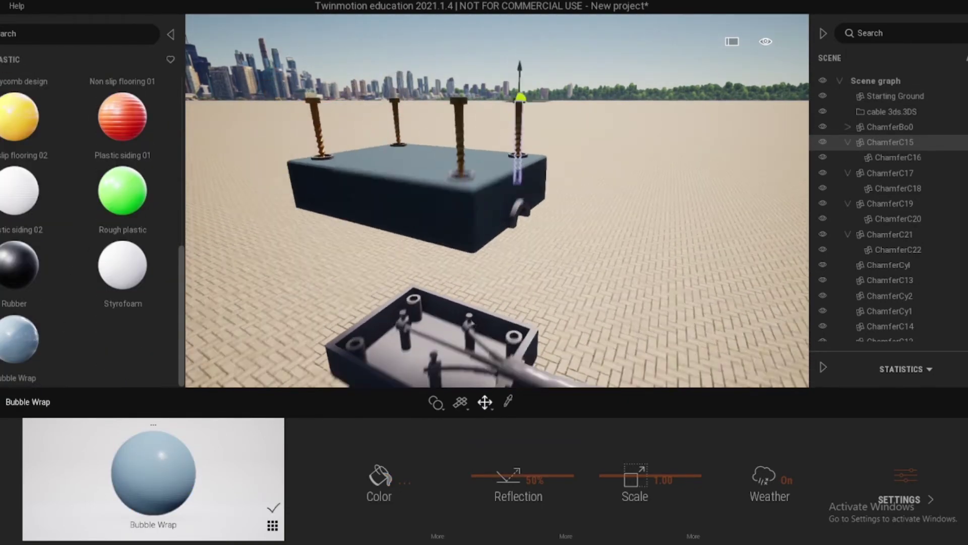
pyautogui.click(443, 355)
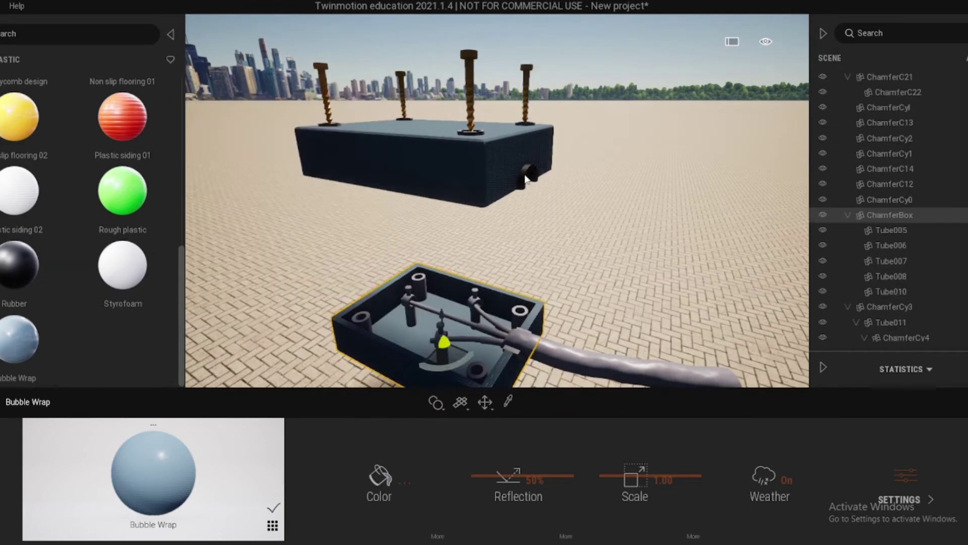
pyautogui.moveTo(437, 215); pyautogui.dragTo(437, 162, button='middle')
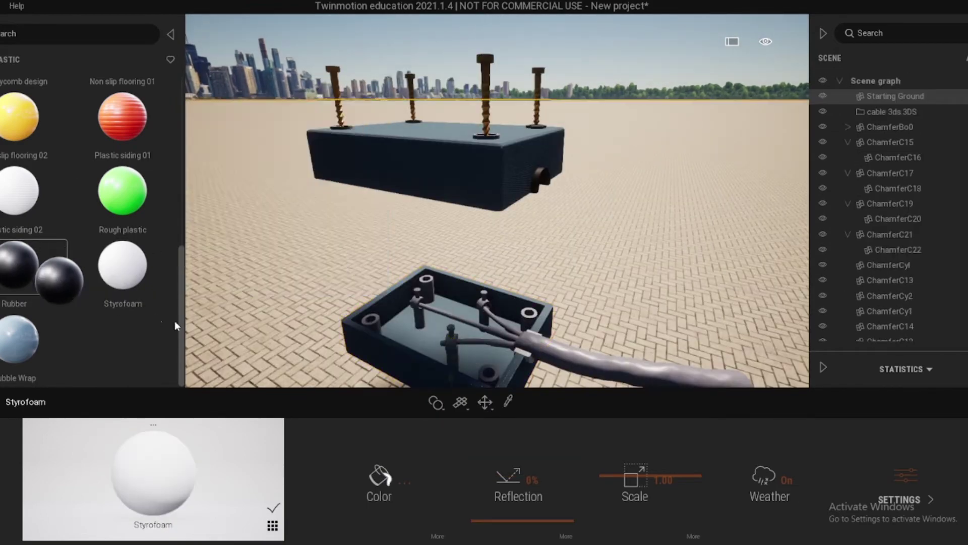
pyautogui.moveTo(122, 117); pyautogui.dragTo(519, 353)
# Apply Classic linoleum to a small part and a screw post, then select a tube inside the lower box
pyautogui.scroll(4, 31, 242)
pyautogui.scroll(3, 20, 244)
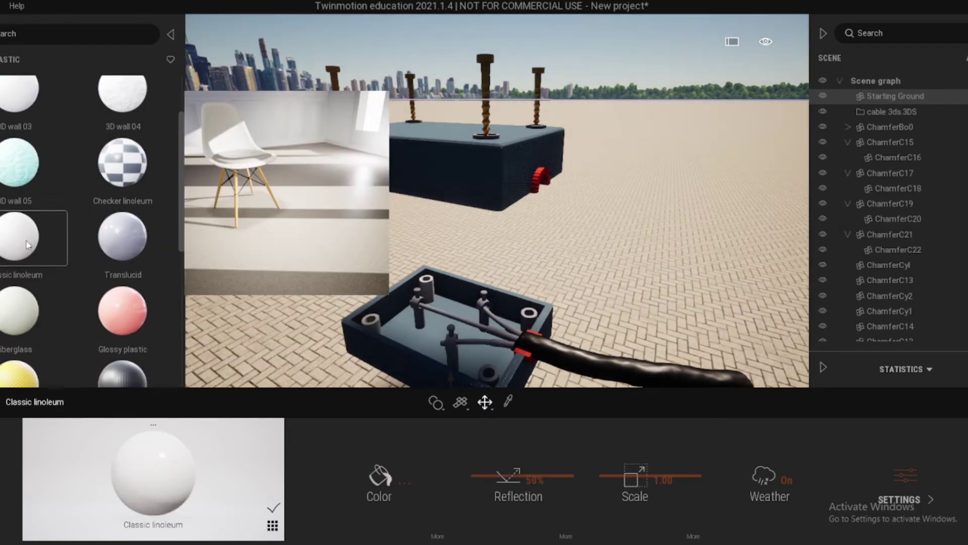
pyautogui.moveTo(13, 245)
pyautogui.mouseDown()
pyautogui.moveTo(514, 328)
pyautogui.moveTo(530, 267)
pyautogui.moveTo(618, 244)
pyautogui.mouseUp()
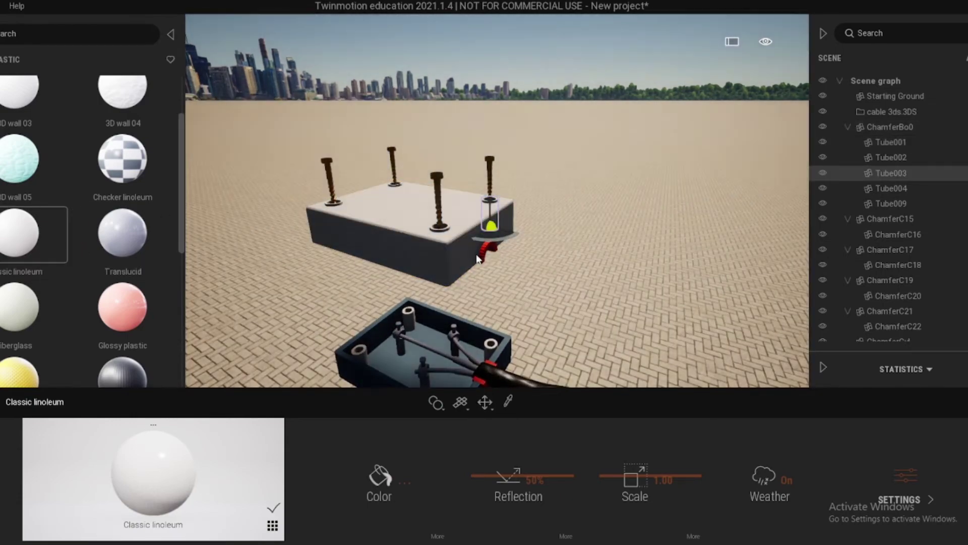
pyautogui.moveTo(464, 244); pyautogui.dragTo(454, 385)
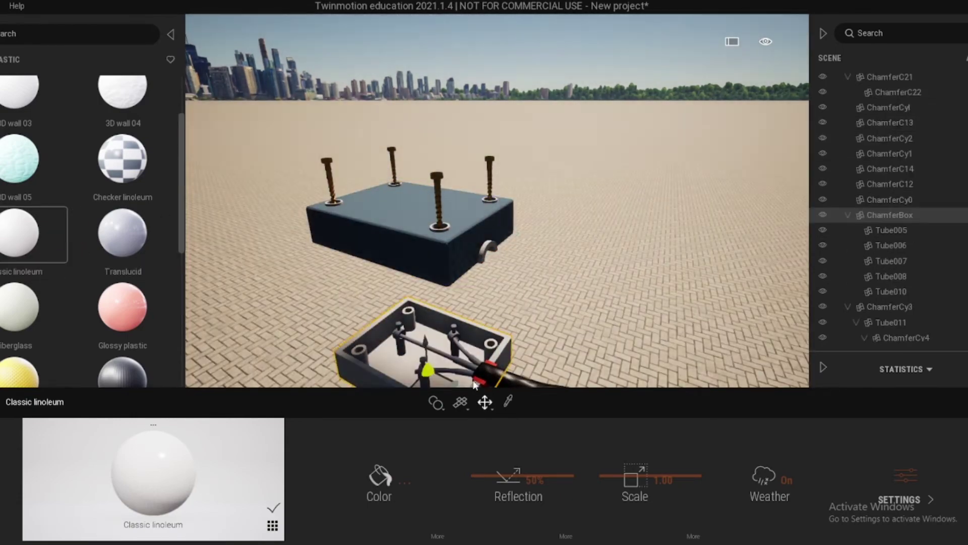
pyautogui.scroll(3, 456, 378)
pyautogui.scroll(-4, 458, 374)
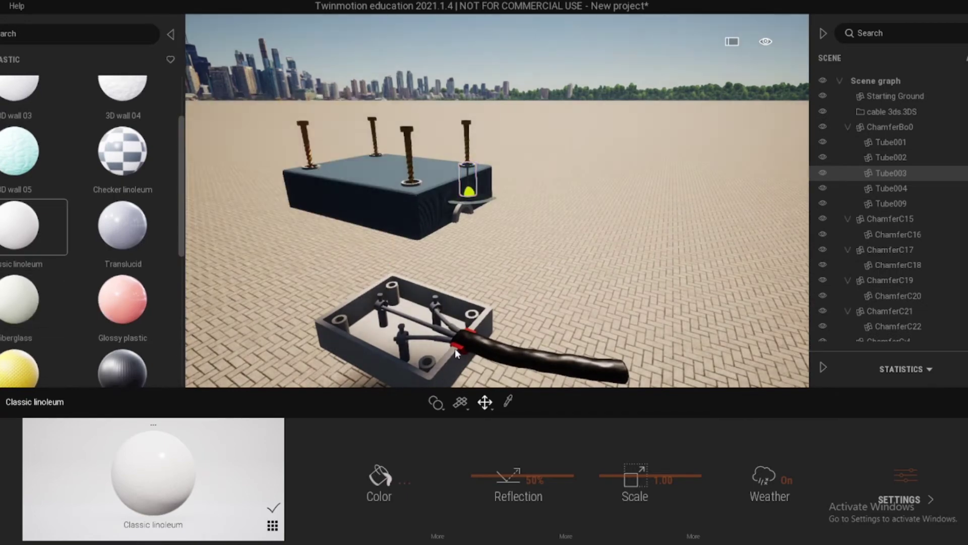
pyautogui.click(461, 352)
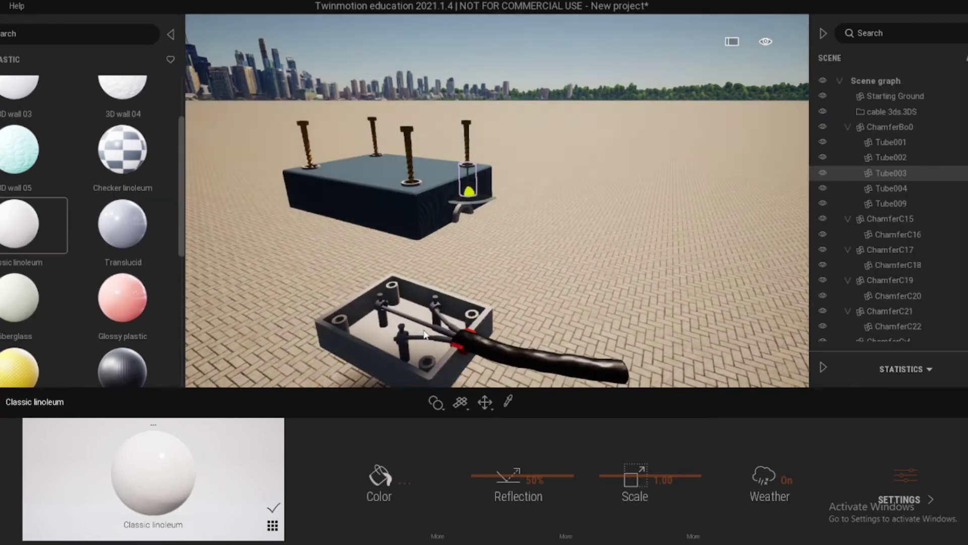
pyautogui.click(459, 337)
# Apply the 3D wall 04 material to the wire pieces and colour one wire pink
pyautogui.scroll(2, 126, 176)
pyautogui.click(128, 172)
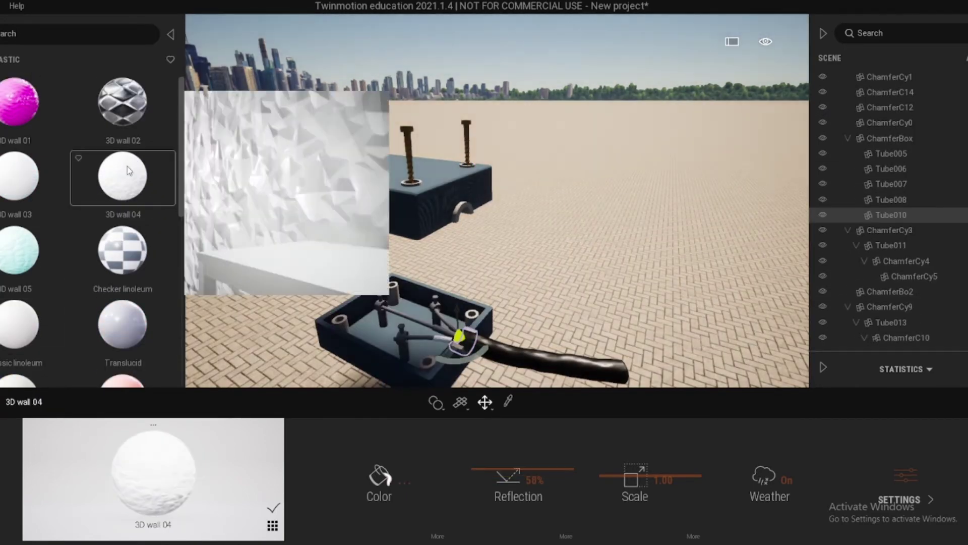
pyautogui.scroll(3, 290, 280)
pyautogui.click(444, 303)
pyautogui.click(380, 476)
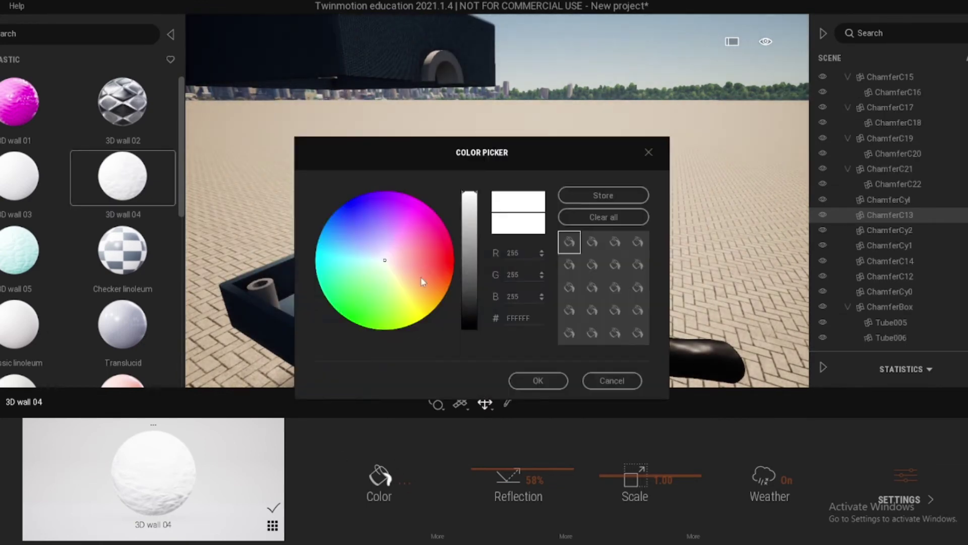
pyautogui.click(272, 353)
pyautogui.click(379, 477)
pyautogui.click(538, 380)
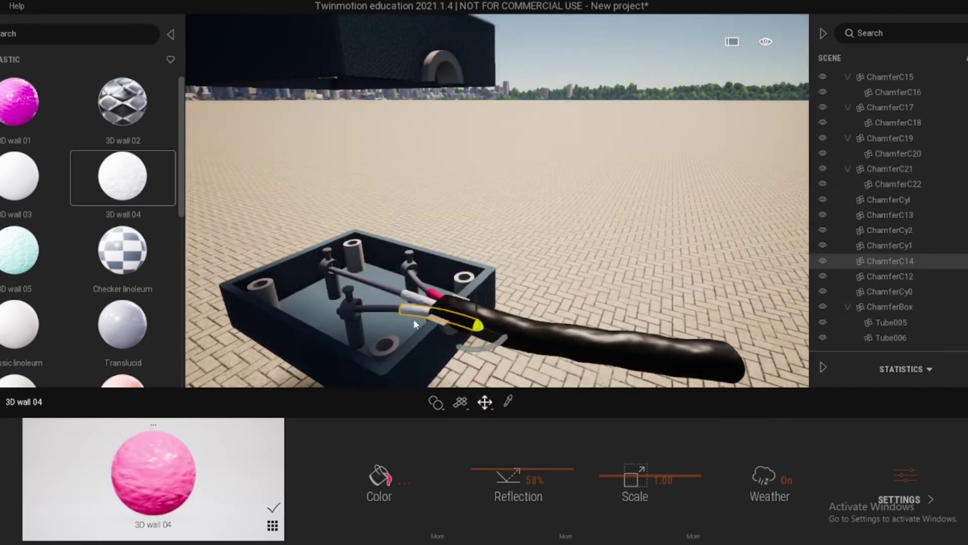
# Change another wire's colour to near-black blue and apply the pink 3D wall 01 material
pyautogui.click(411, 308)
pyautogui.moveTo(468, 258); pyautogui.dragTo(469, 318)
pyautogui.click(531, 381)
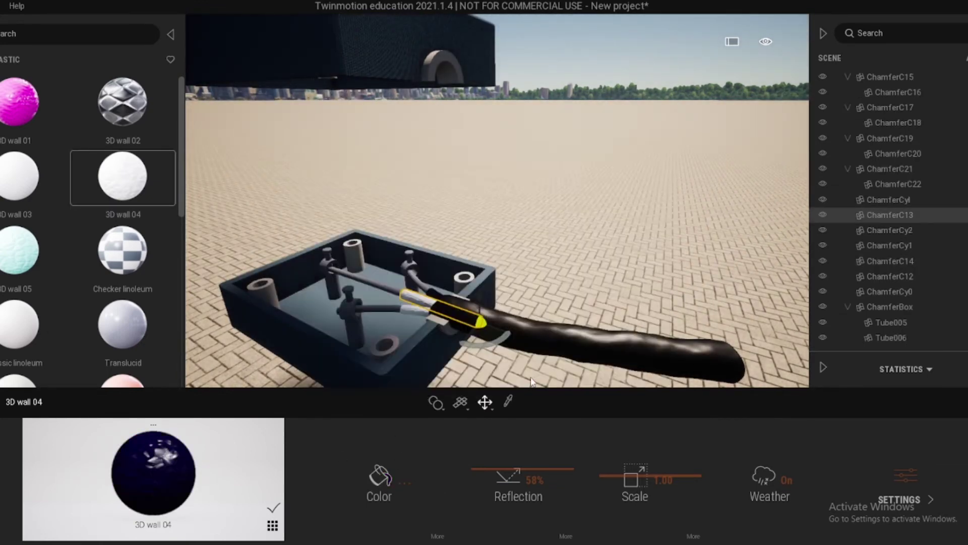
pyautogui.moveTo(19, 101); pyautogui.dragTo(378, 269)
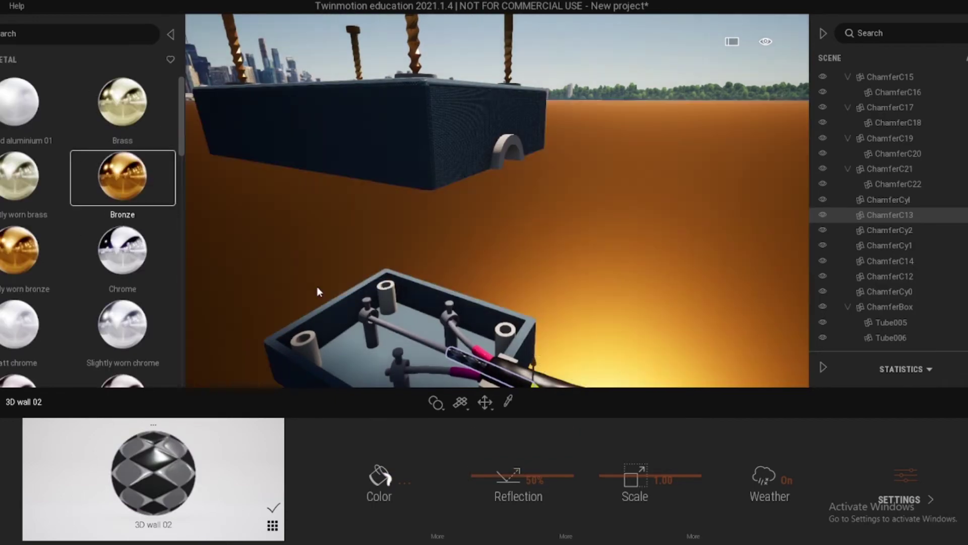
# Try the Bronze and other metal materials on the wire terminals
pyautogui.moveTo(338, 281); pyautogui.dragTo(317, 286)
pyautogui.scroll(-5, 92, 303)
pyautogui.moveTo(133, 357); pyautogui.dragTo(434, 322)
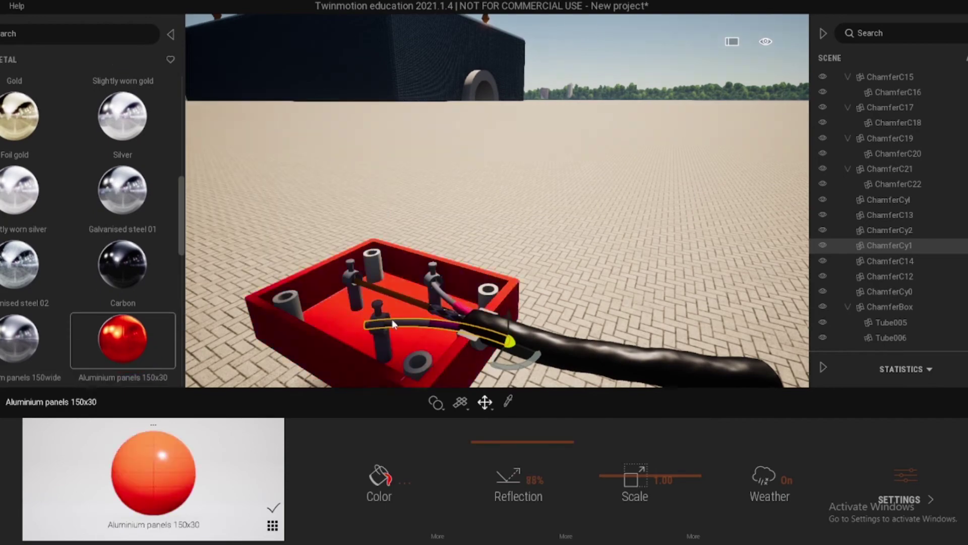
pyautogui.scroll(-1, 126, 315)
pyautogui.scroll(-1, 126, 316)
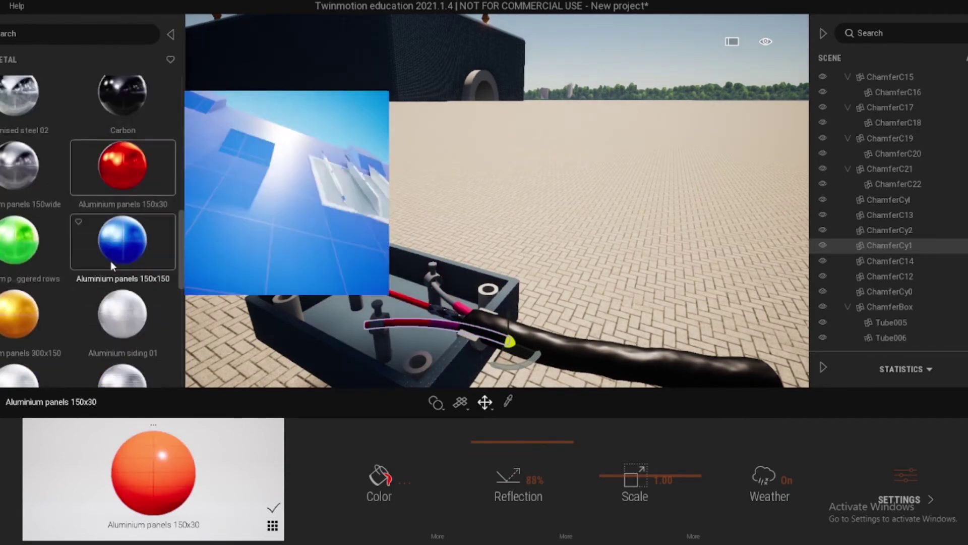
pyautogui.moveTo(110, 261); pyautogui.dragTo(412, 305)
pyautogui.scroll(-3, 54, 298)
pyautogui.scroll(2, 63, 225)
# Apply Slightly worn bronze to the tube and pick the Slightly worn brass material
pyautogui.moveTo(31, 251); pyautogui.dragTo(407, 325)
pyautogui.scroll(3, 407, 325)
pyautogui.click(23, 174)
pyautogui.scroll(-5, 496, 202)
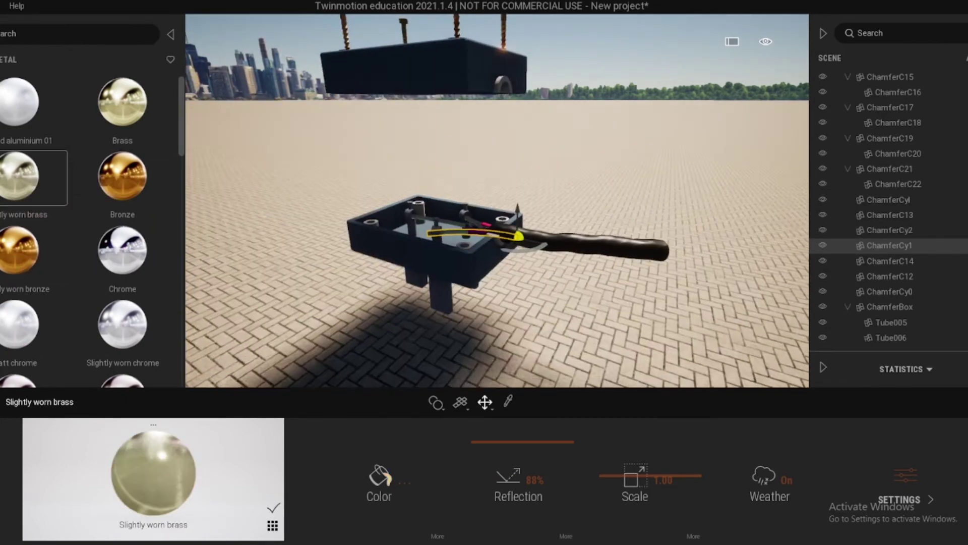
pyautogui.scroll(3, 885, 104)
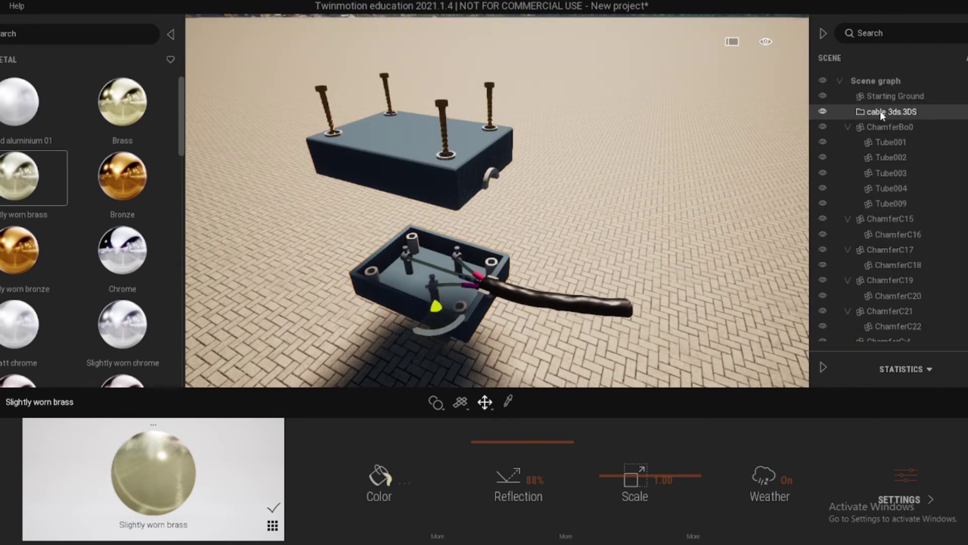
pyautogui.doubleClick(895, 284)
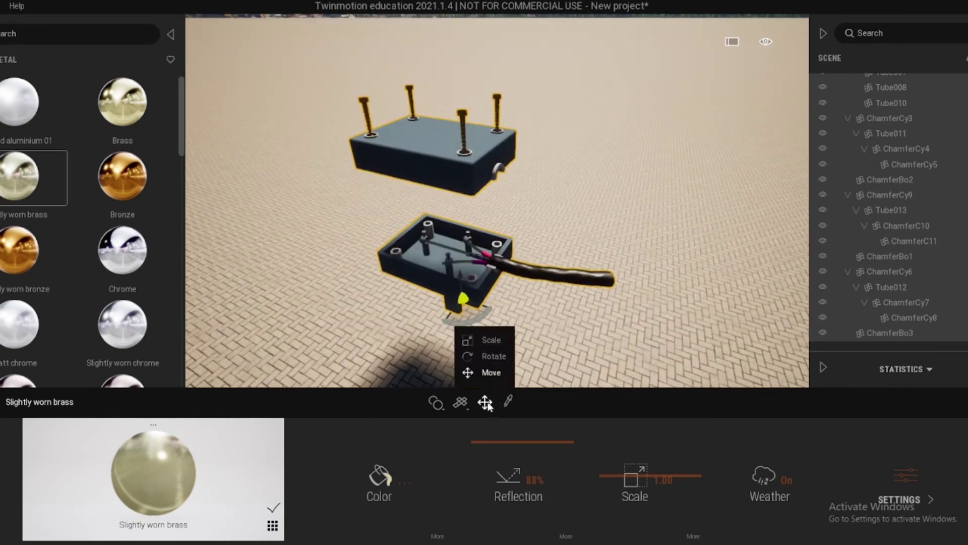
# Rotate the box and lid 90° upright and give the top prong Slightly worn bronze
pyautogui.moveTo(500, 314)
pyautogui.mouseDown()
pyautogui.moveTo(529, 331)
pyautogui.moveTo(511, 220)
pyautogui.mouseUp()
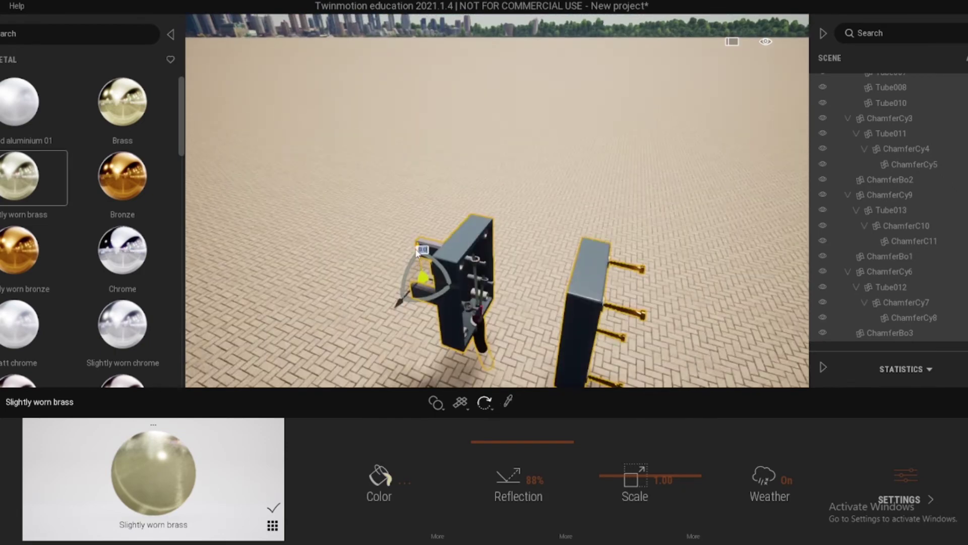
pyautogui.click(123, 251)
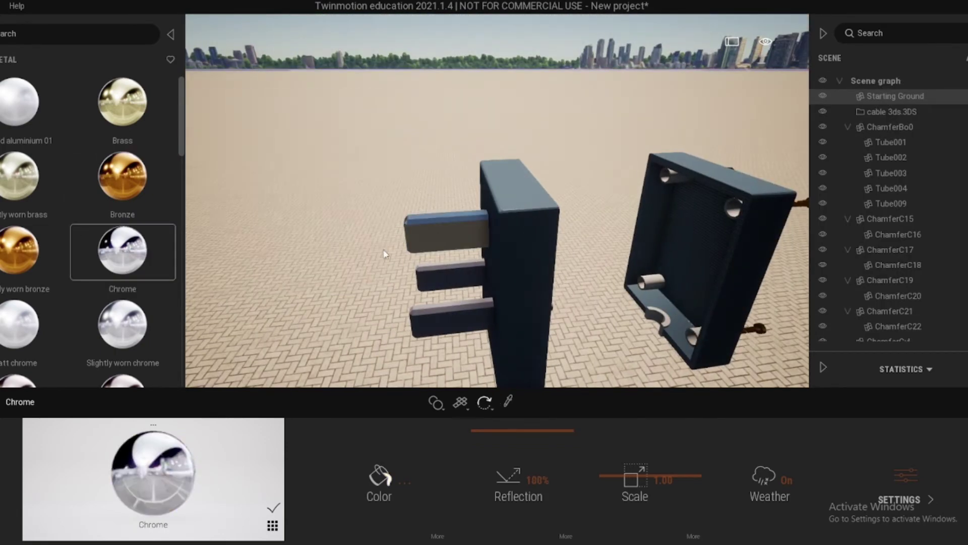
pyautogui.scroll(-1, 91, 252)
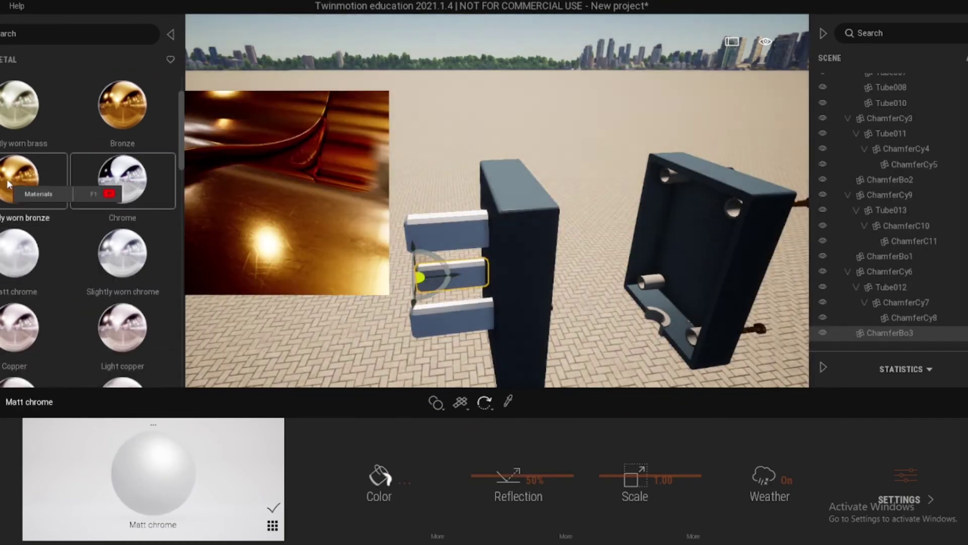
pyautogui.moveTo(19, 187); pyautogui.dragTo(449, 217)
pyautogui.moveTo(504, 227); pyautogui.dragTo(640, 227, button='right')
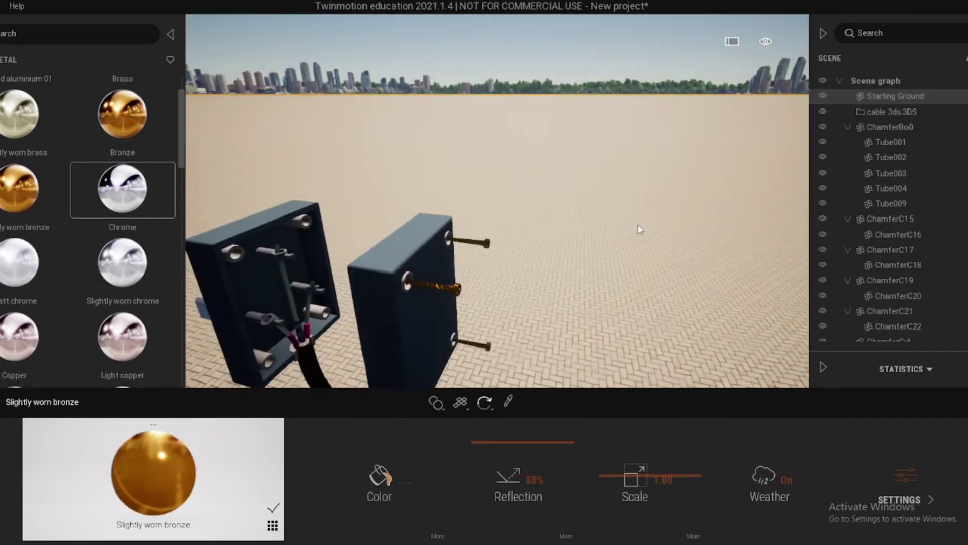
pyautogui.click(10, 59)
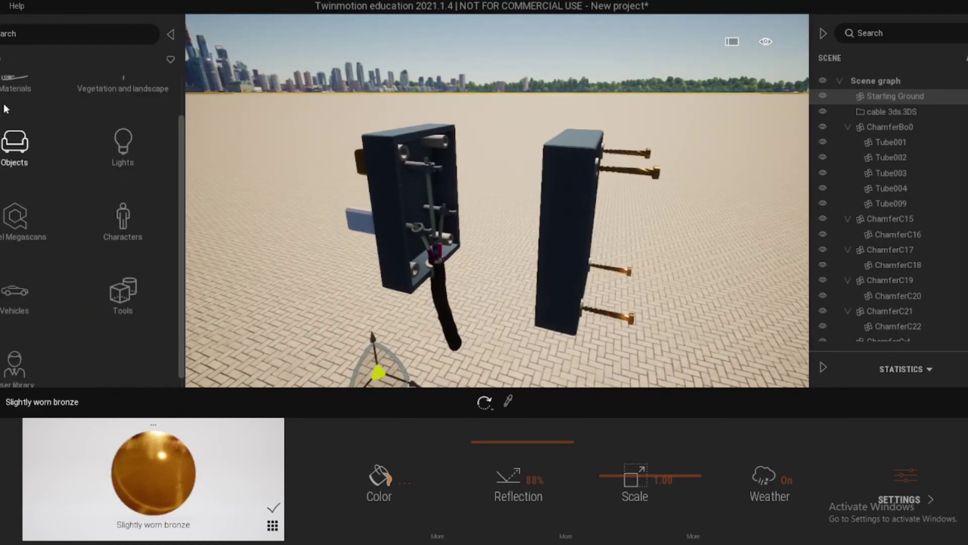
# Place a white Base circle 10m under the model and delete the Starting Ground
pyautogui.moveTo(30, 103); pyautogui.dragTo(483, 252)
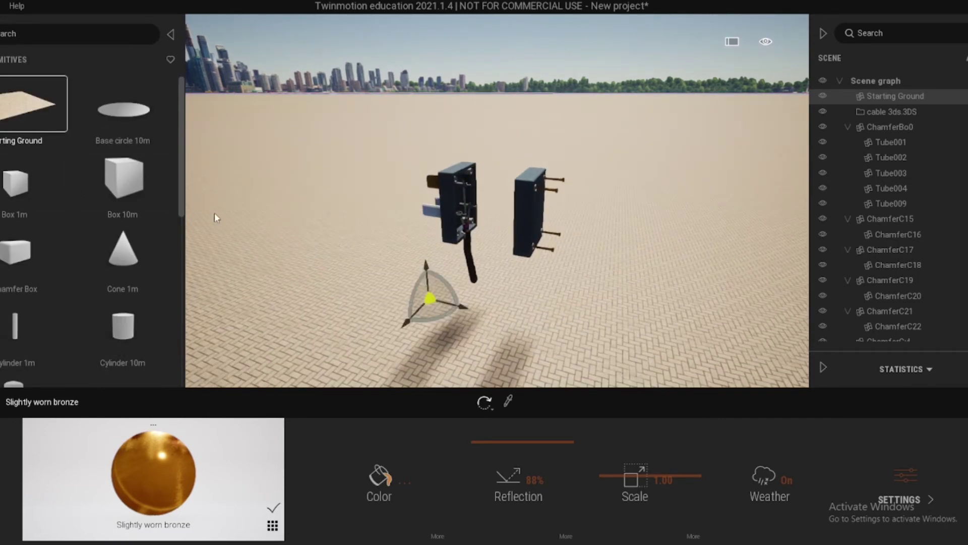
pyautogui.moveTo(122, 108); pyautogui.dragTo(490, 270)
pyautogui.click(484, 402)
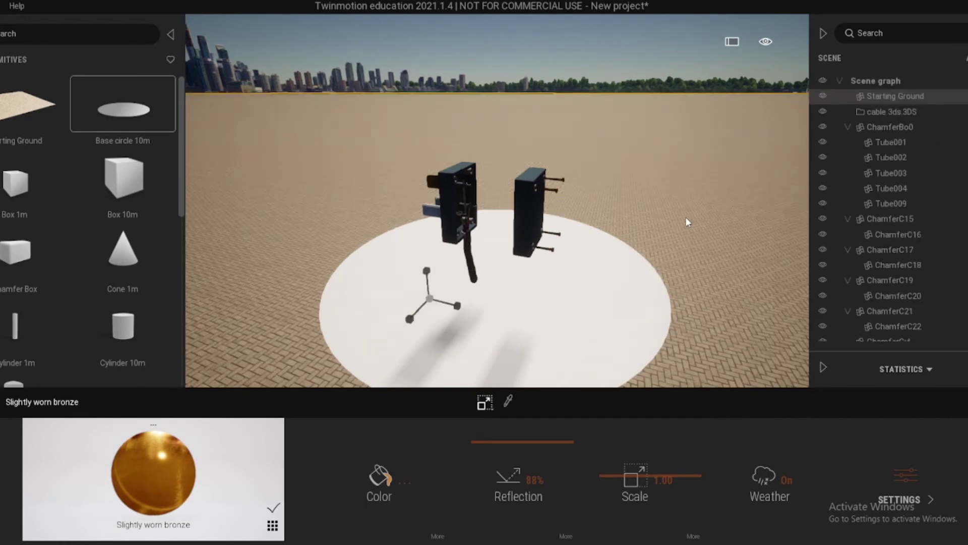
pyautogui.press('Delete')
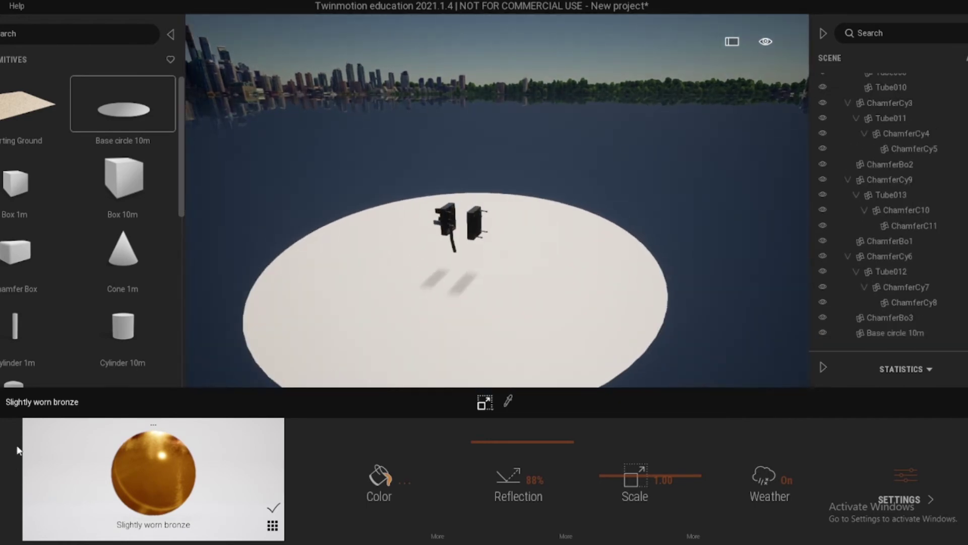
# Set the scene's Background Picture to None, removing the city backdrop
pyautogui.click(19, 449)
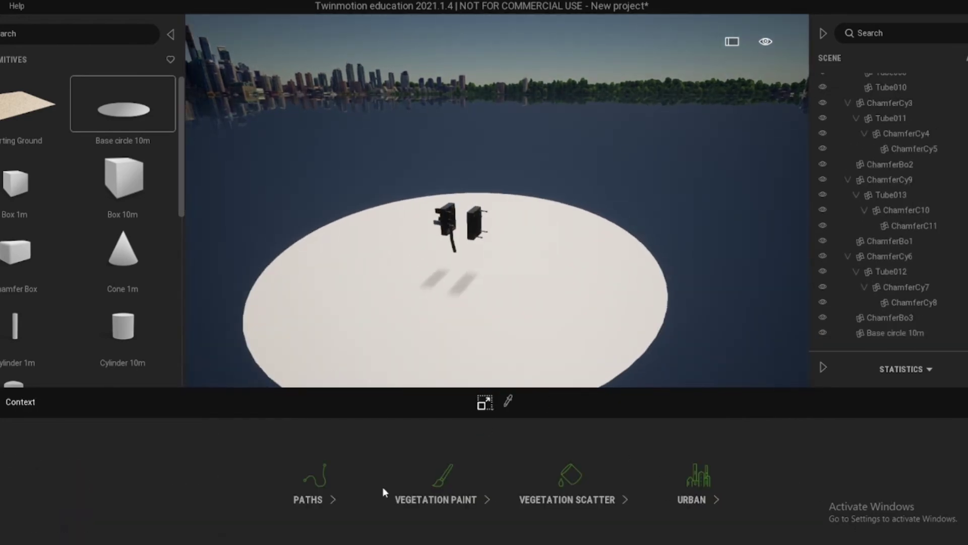
pyautogui.click(439, 484)
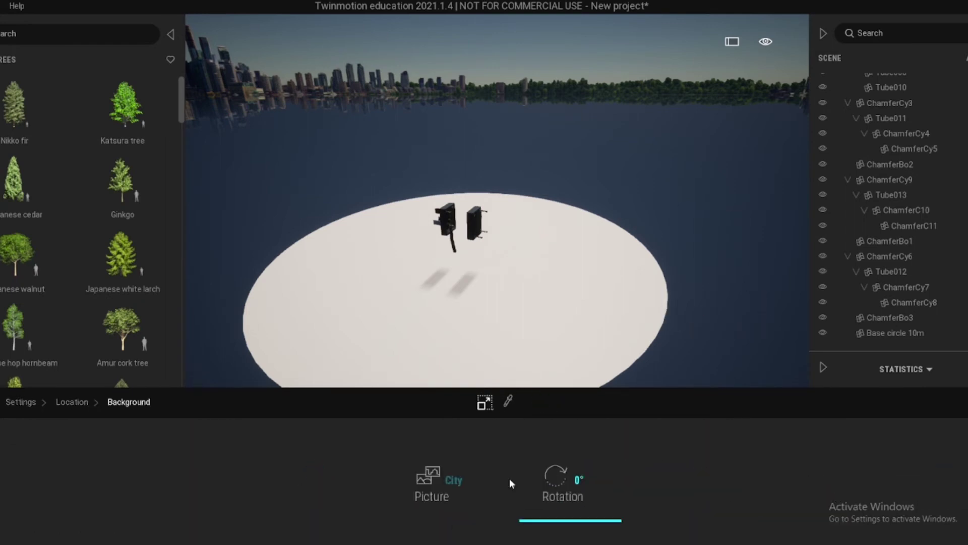
pyautogui.click(427, 477)
pyautogui.click(303, 255)
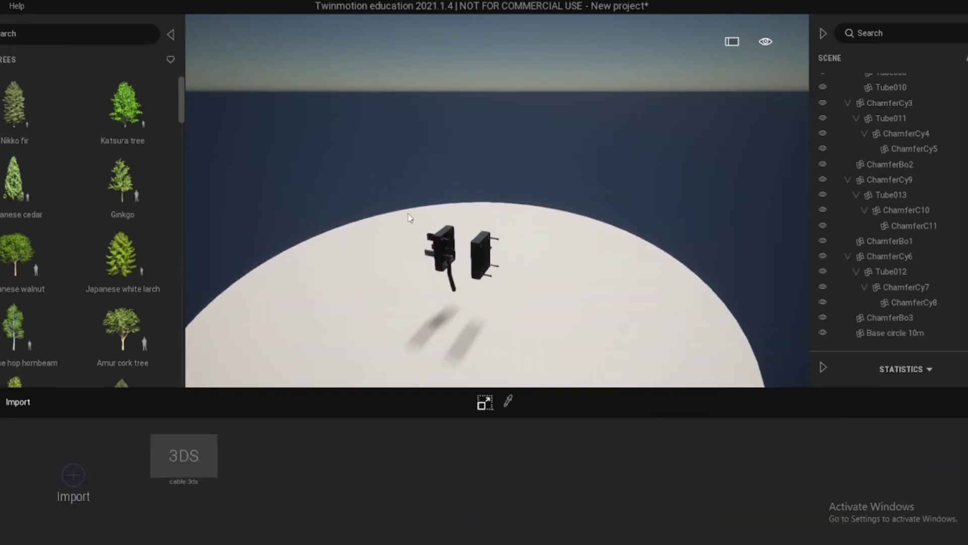
pyautogui.scroll(3, 326, 201)
pyautogui.moveTo(326, 201)
pyautogui.mouseDown()
pyautogui.moveTo(473, 216)
pyautogui.moveTo(424, 222)
pyautogui.mouseUp()
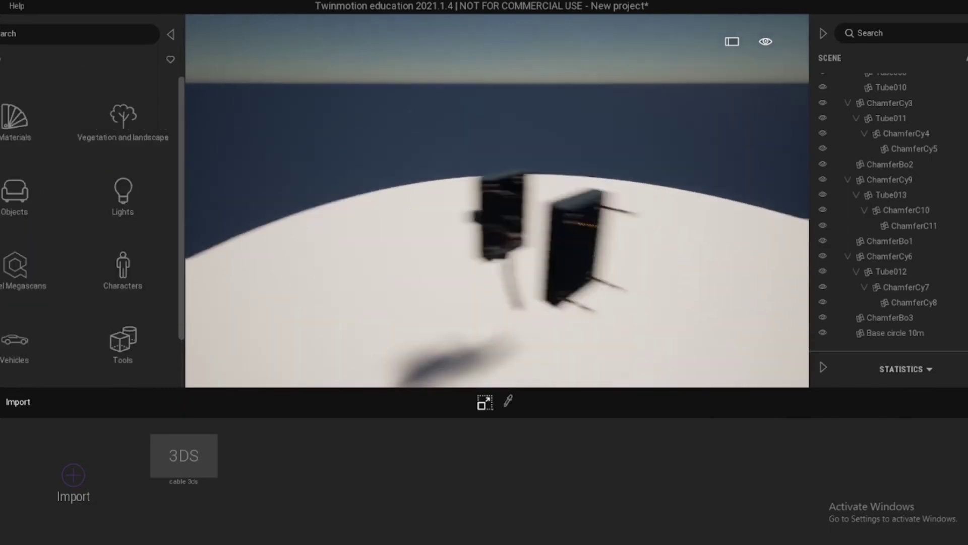
# Enlarge a torus into a huge ring around the scene and lower the exposure to darken it
pyautogui.click(35, 197)
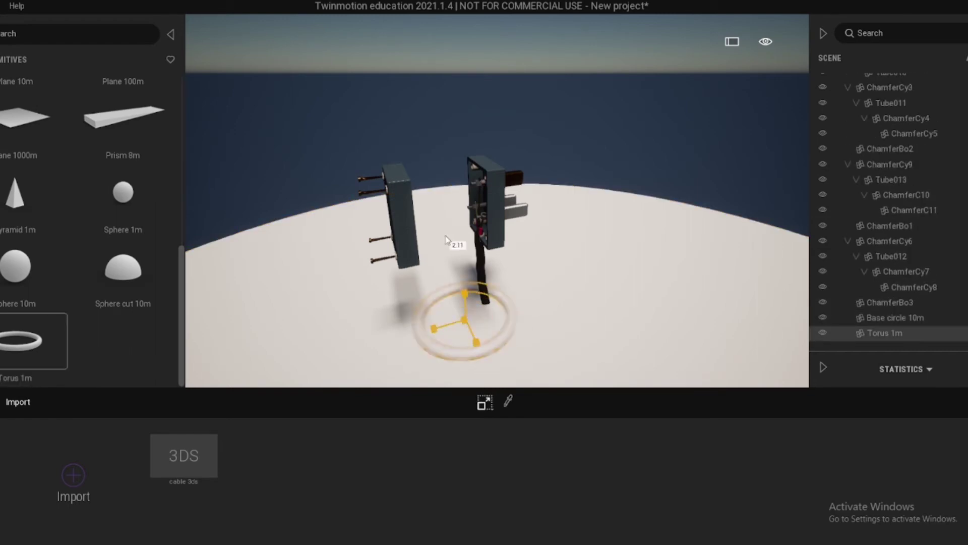
pyautogui.moveTo(462, 296); pyautogui.dragTo(468, 301)
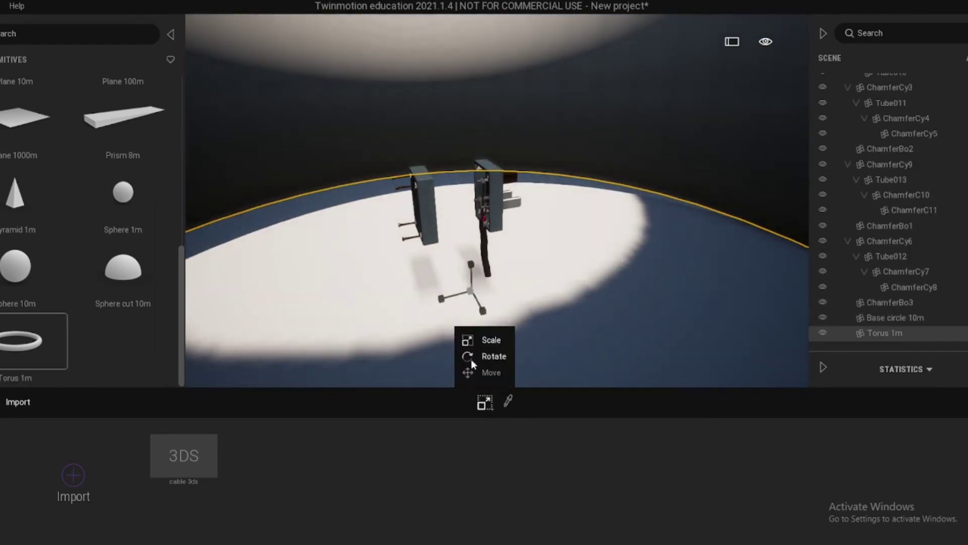
pyautogui.moveTo(473, 268); pyautogui.dragTo(567, 277, button='right')
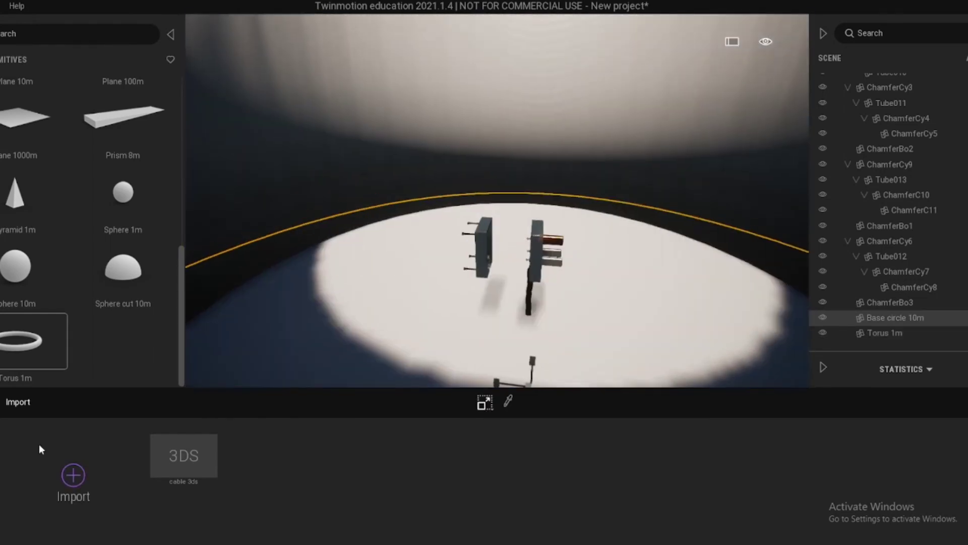
pyautogui.moveTo(280, 483); pyautogui.dragTo(1, 101)
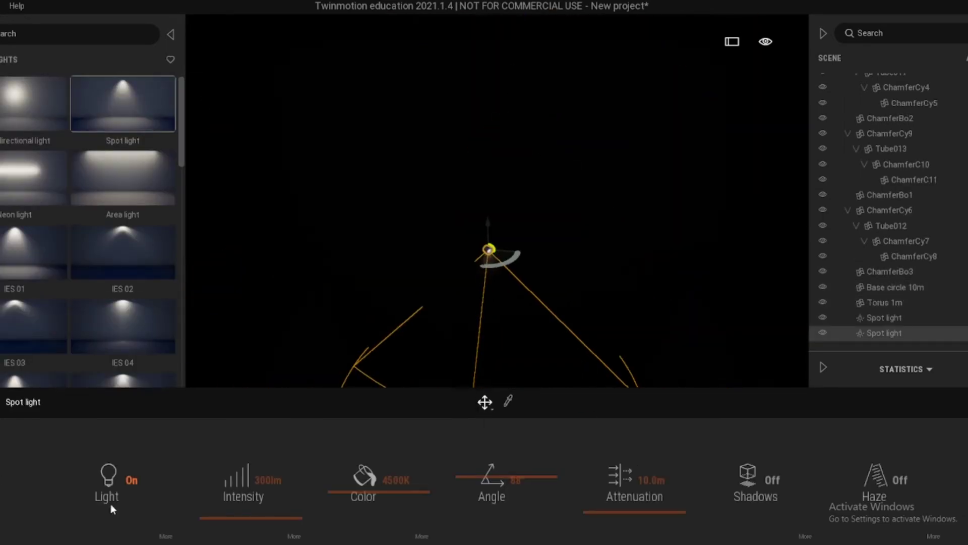
# Delete the extra spot light and review the remaining spot light's lighting settings
pyautogui.press('Delete')
pyautogui.moveTo(502, 204); pyautogui.dragTo(475, 174, button='right')
pyautogui.click(475, 174)
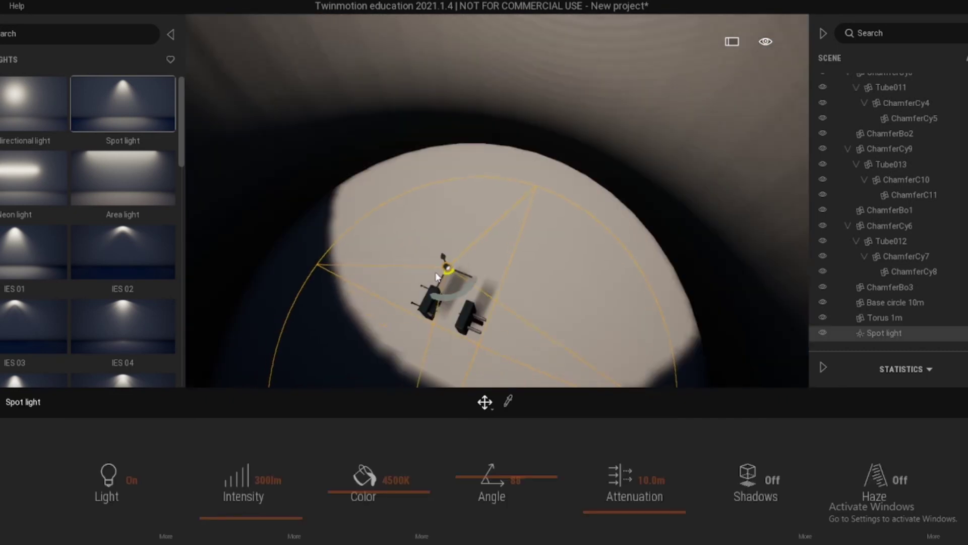
pyautogui.moveTo(519, 289); pyautogui.dragTo(580, 76, button='right')
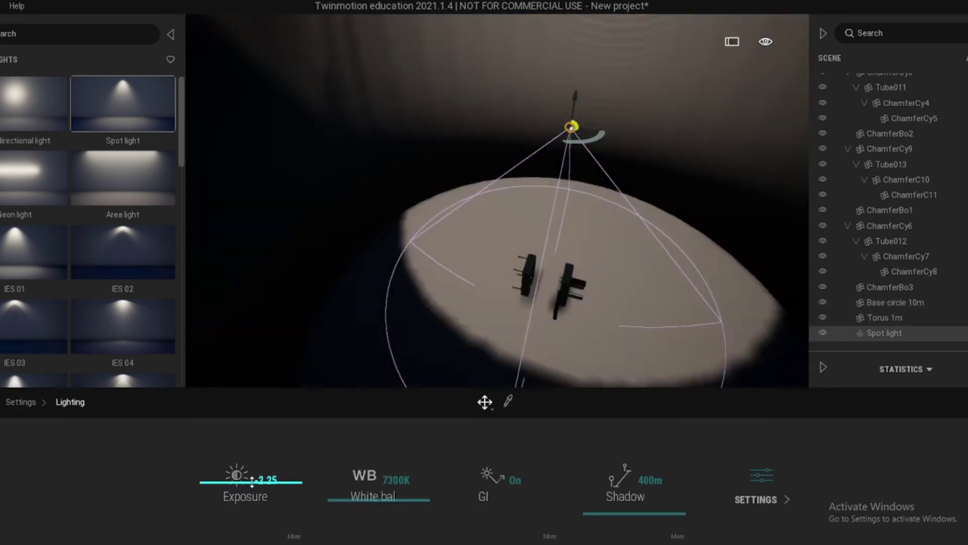
pyautogui.click(759, 499)
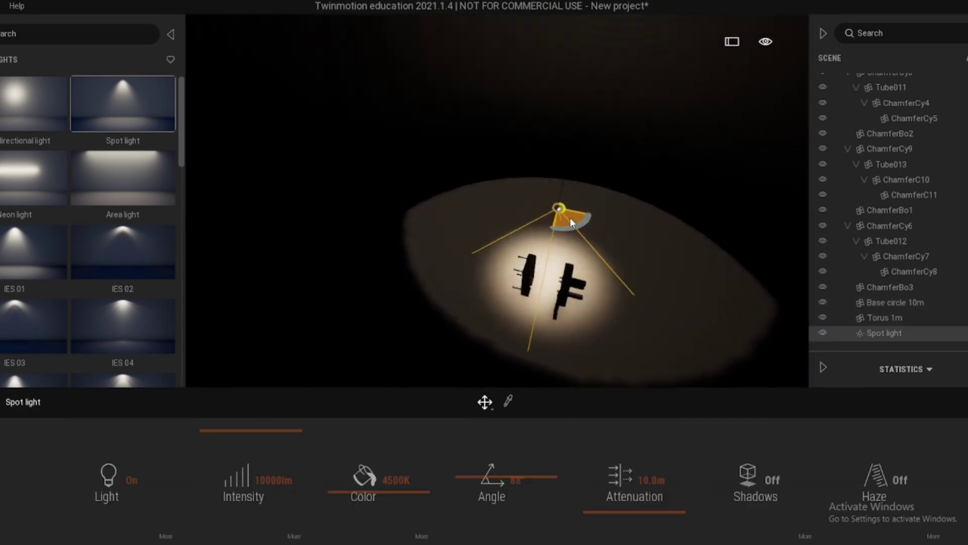
pyautogui.press('Escape')
pyautogui.scroll(2, 565, 217)
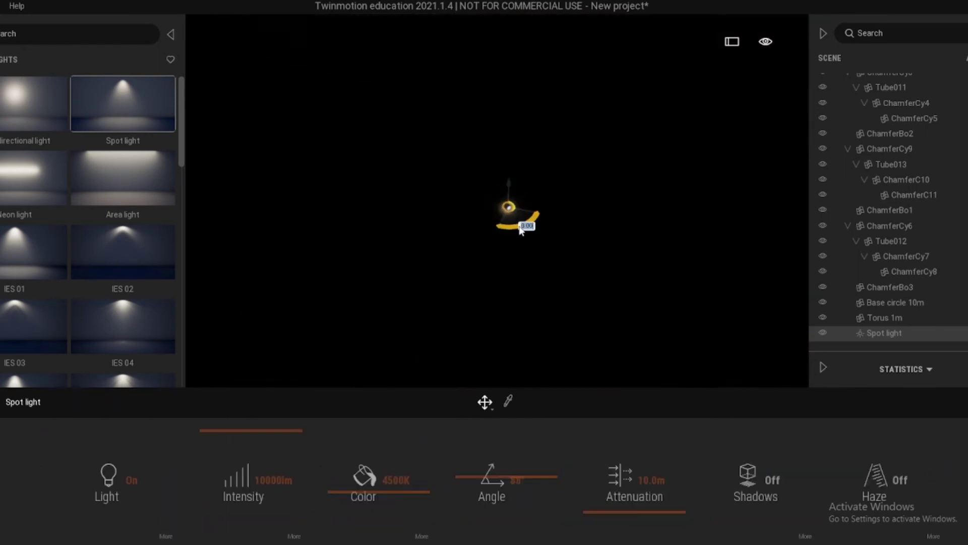
# Brighten the daylight to reveal the objects and frame the spot light
pyautogui.moveTo(174, 474); pyautogui.dragTo(160, 474)
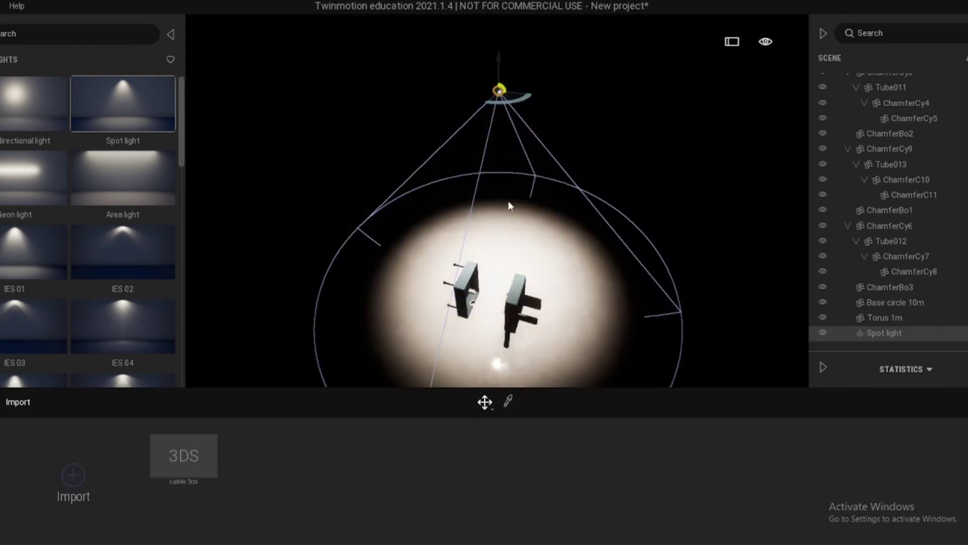
pyautogui.scroll(5, 637, 61)
pyautogui.press('f')
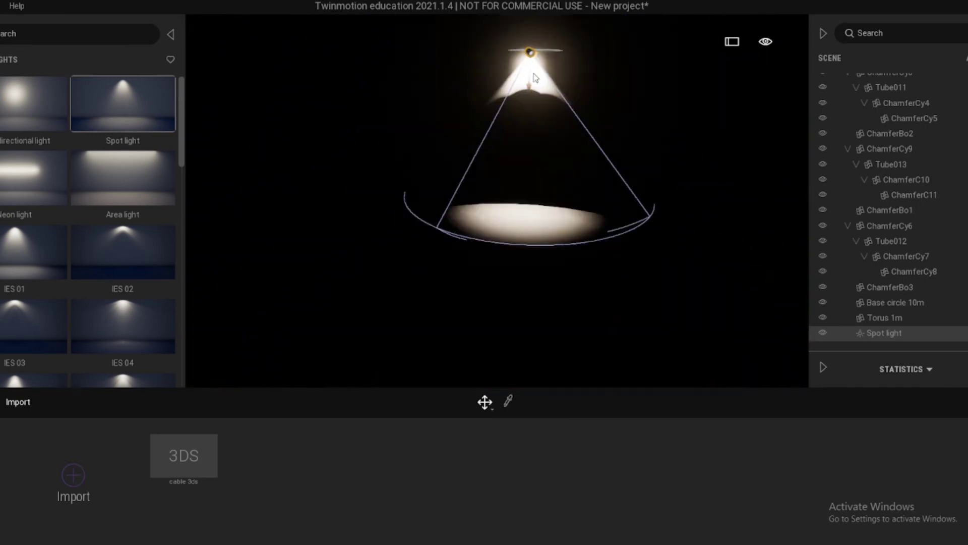
pyautogui.click(533, 241)
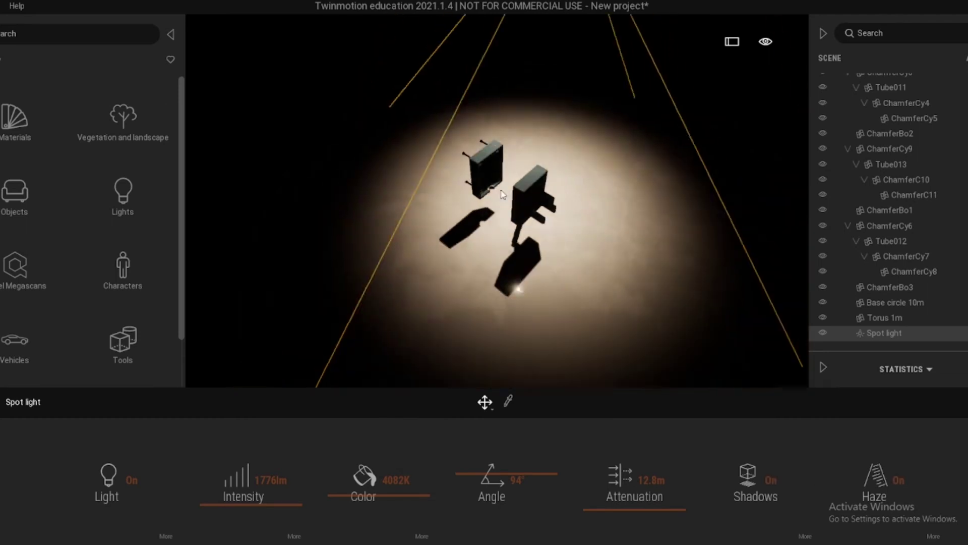
# Place an IES 30 light over the boxes, inspect it, then delete the IES 30 lights
pyautogui.moveTo(377, 321); pyautogui.dragTo(453, 135)
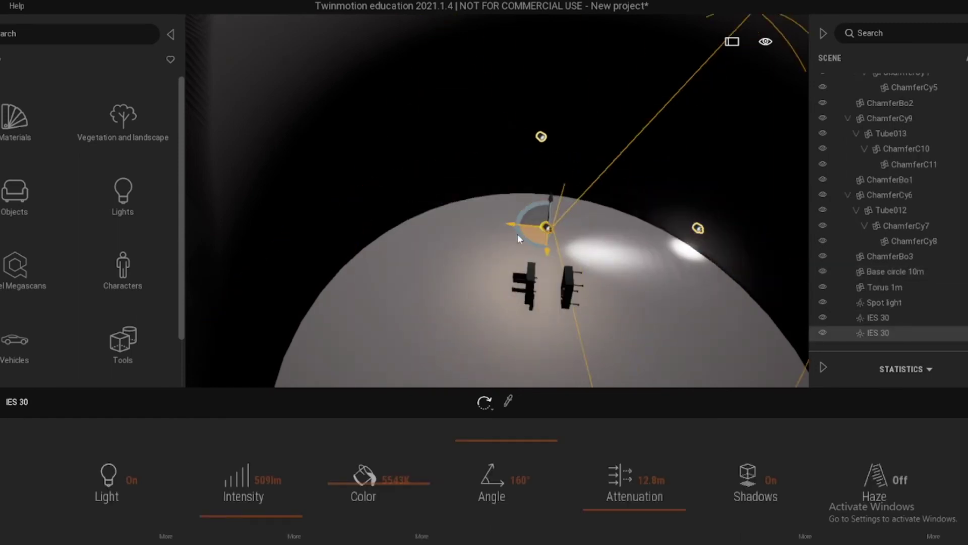
pyautogui.doubleClick(895, 272)
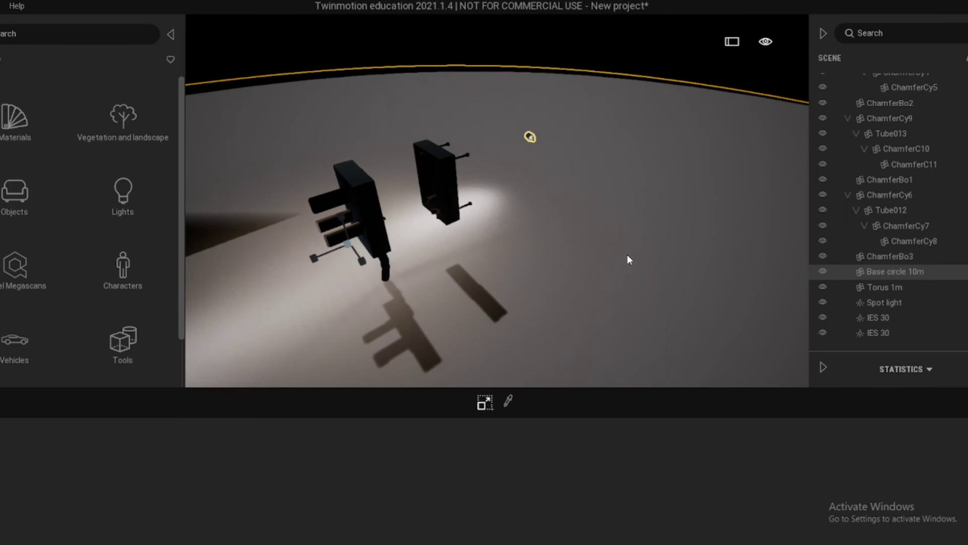
pyautogui.click(297, 279)
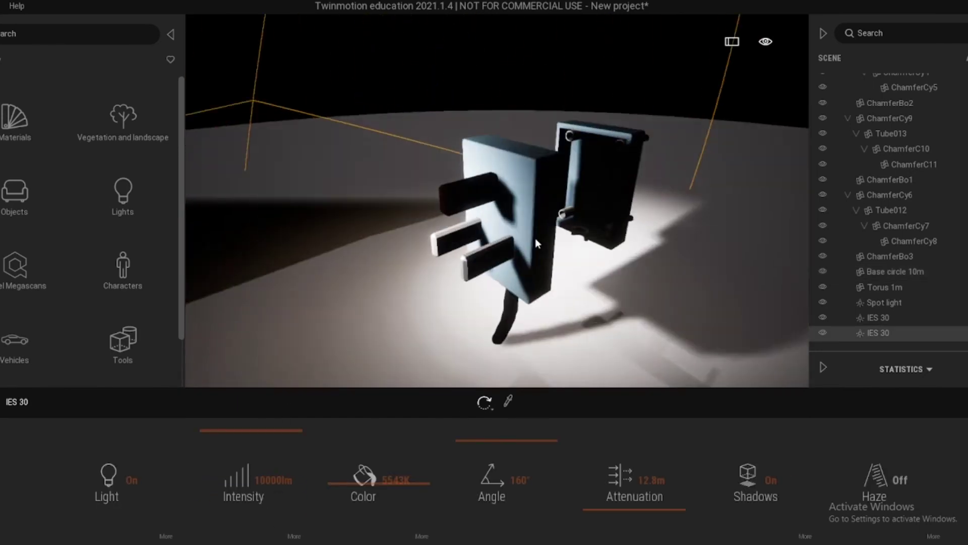
pyautogui.click(648, 302)
pyautogui.click(539, 68)
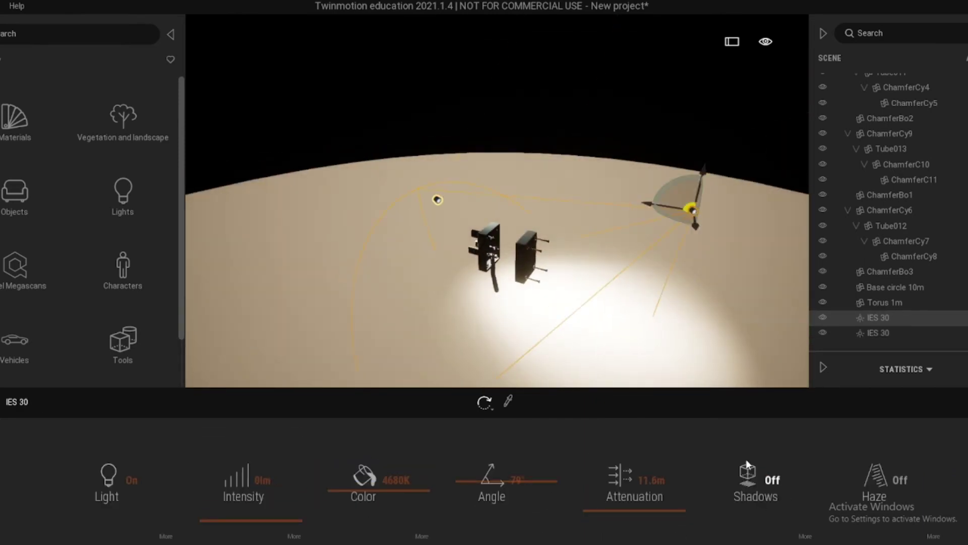
pyautogui.press('Delete')
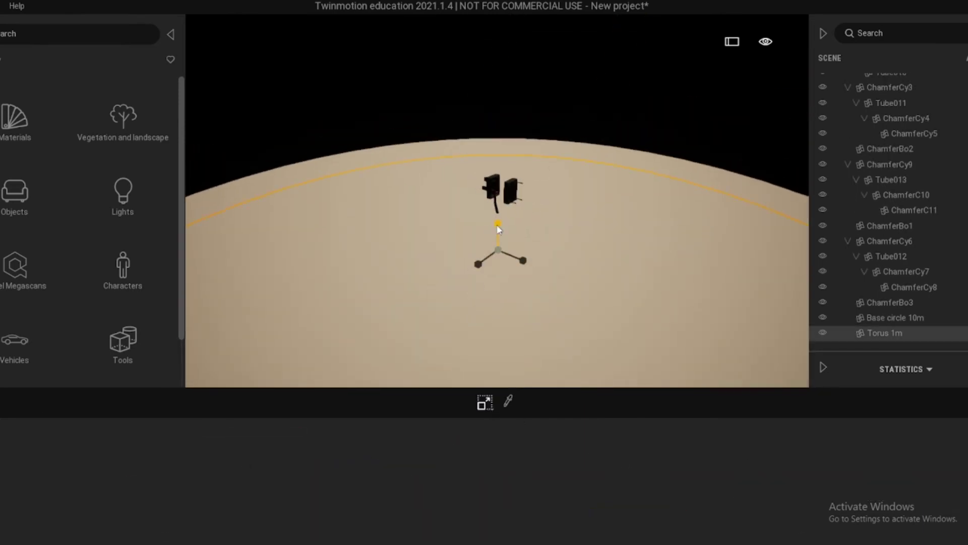
# Raise the exposure and sun reflections to 0.80, with sun intensity at 36 and ambient at 0.64
pyautogui.click(498, 221)
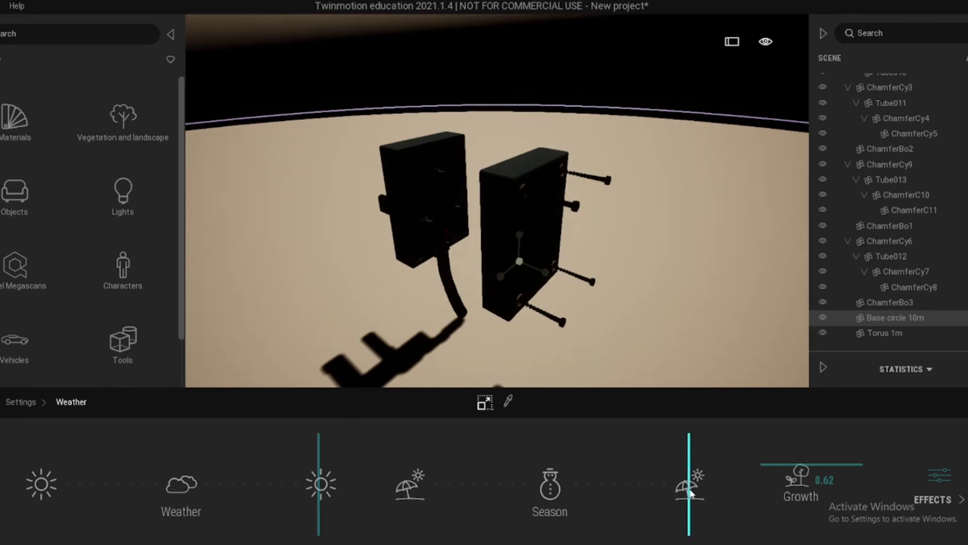
pyautogui.moveTo(255, 492); pyautogui.dragTo(292, 484)
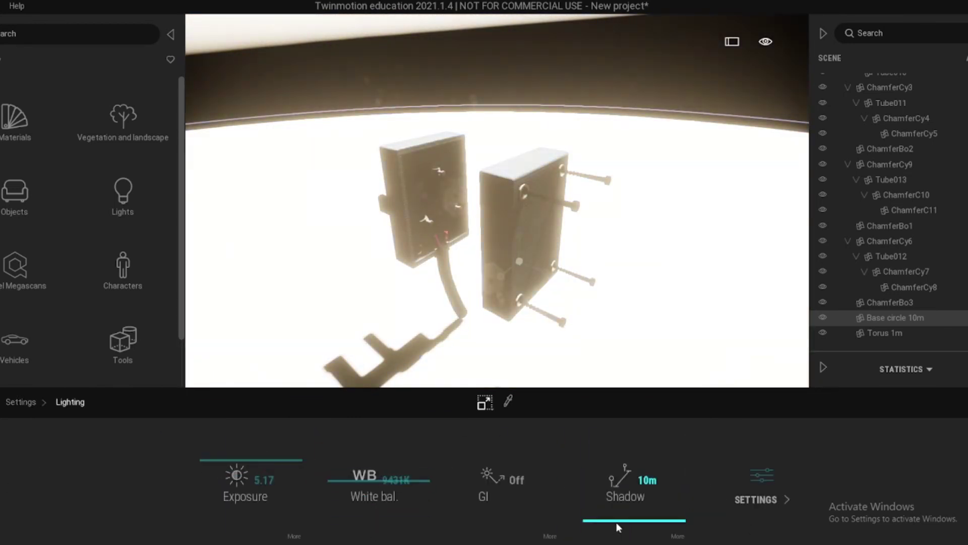
pyautogui.moveTo(371, 487); pyautogui.dragTo(372, 474)
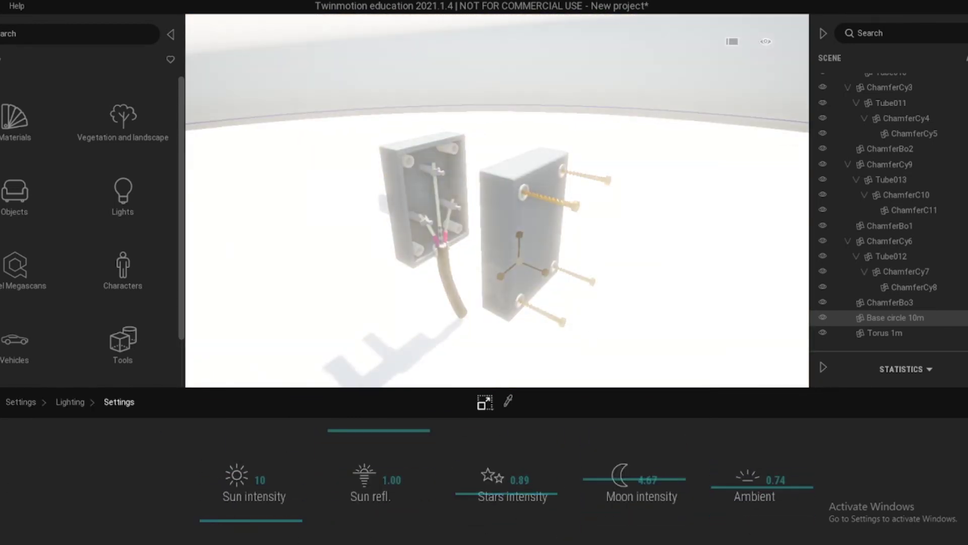
pyautogui.moveTo(442, 233); pyautogui.dragTo(485, 237)
pyautogui.rightClick(529, 484)
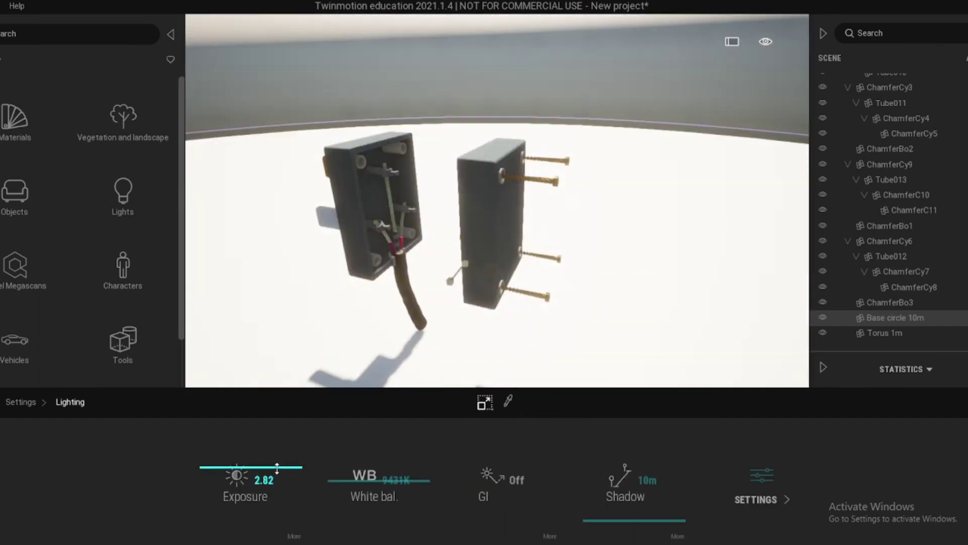
pyautogui.click(762, 485)
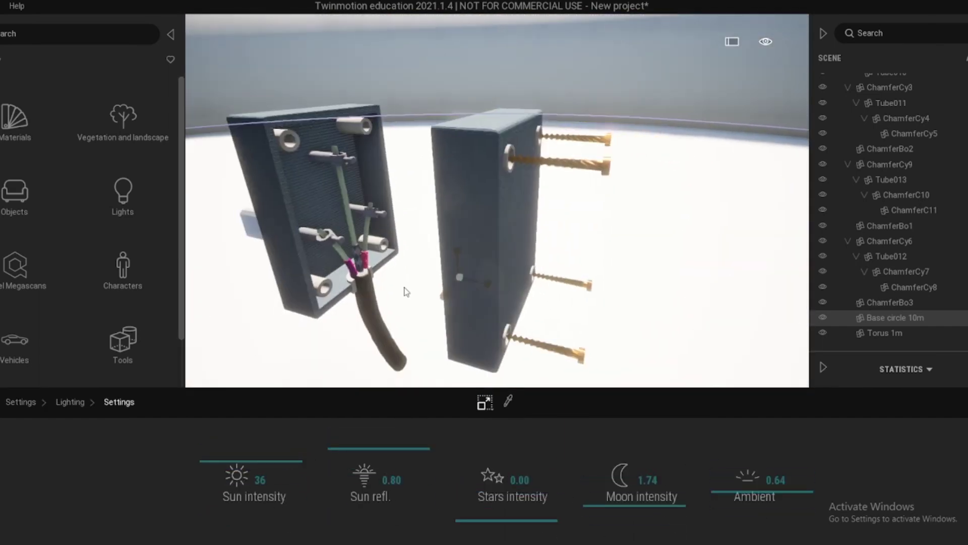
pyautogui.click(15, 121)
pyautogui.click(54, 141)
# Try orange lacquered and turquoise tinted glass materials on the enclosure halves
pyautogui.scroll(-5, 118, 288)
pyautogui.moveTo(119, 268); pyautogui.dragTo(320, 184)
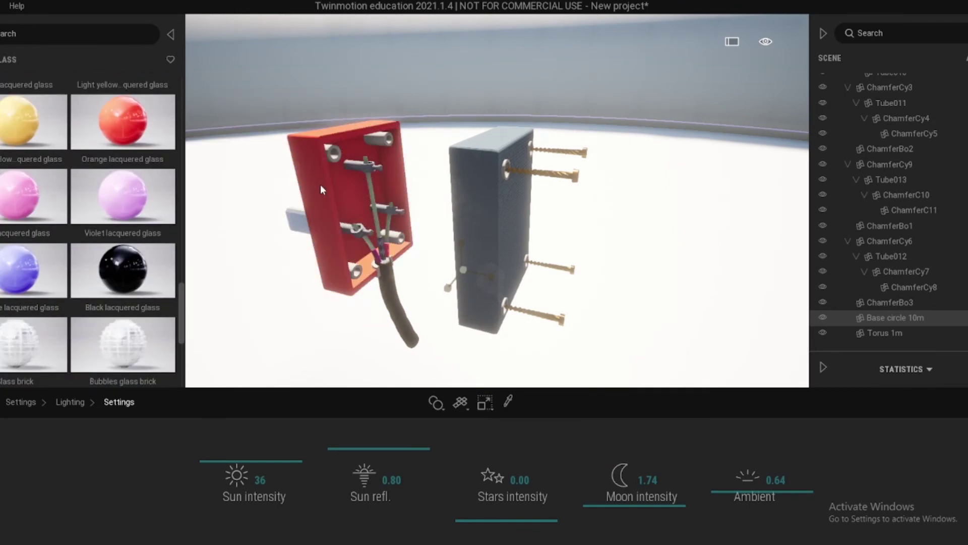
pyautogui.scroll(-2, 14, 213)
pyautogui.moveTo(14, 213); pyautogui.dragTo(271, 198)
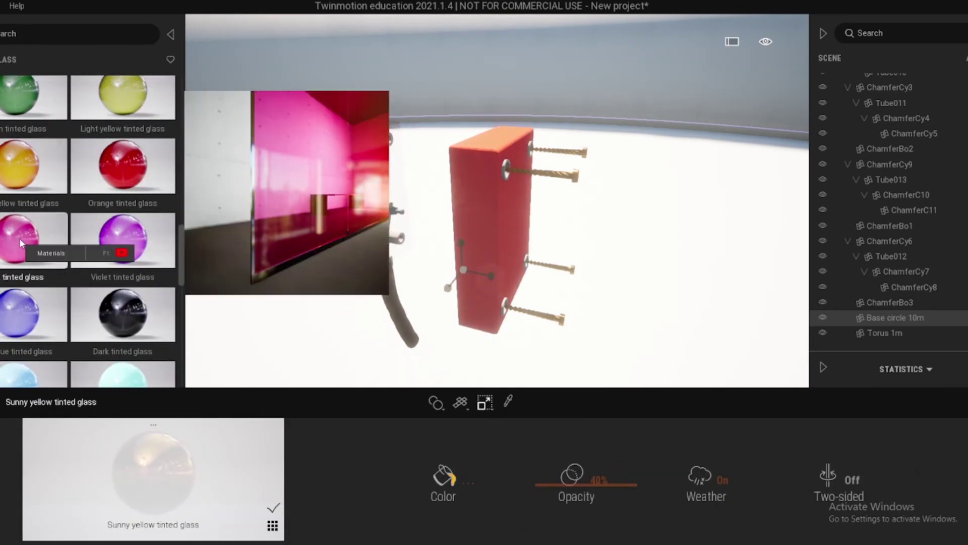
pyautogui.moveTo(19, 238); pyautogui.dragTo(396, 265)
pyautogui.click(19, 199)
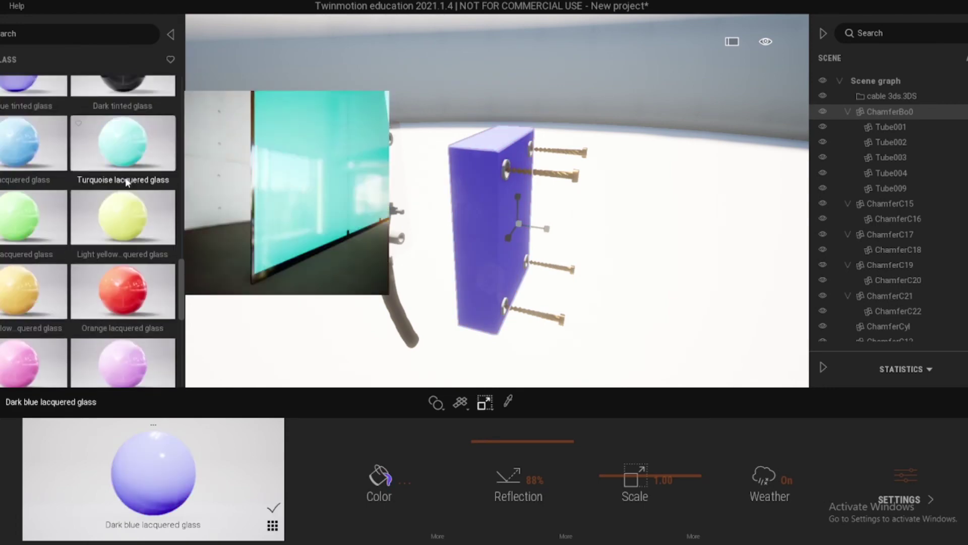
pyautogui.scroll(3, 121, 227)
pyautogui.click(81, 194)
# Apply lacquered glass to the boxes and change its colour to blue
pyautogui.scroll(-2, 67, 185)
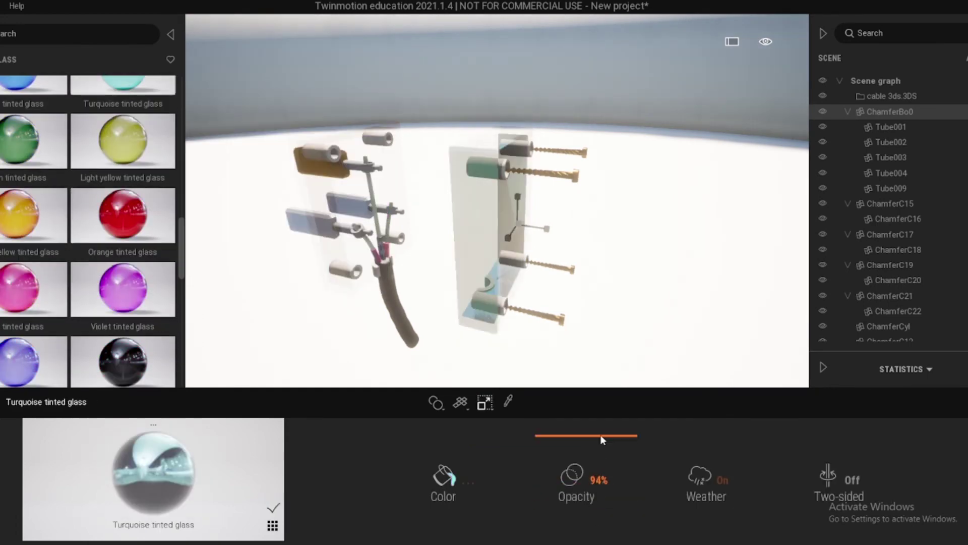
pyautogui.scroll(-3, 86, 227)
pyautogui.moveTo(122, 257); pyautogui.dragTo(480, 254)
pyautogui.click(443, 477)
pyautogui.click(368, 198)
pyautogui.click(541, 380)
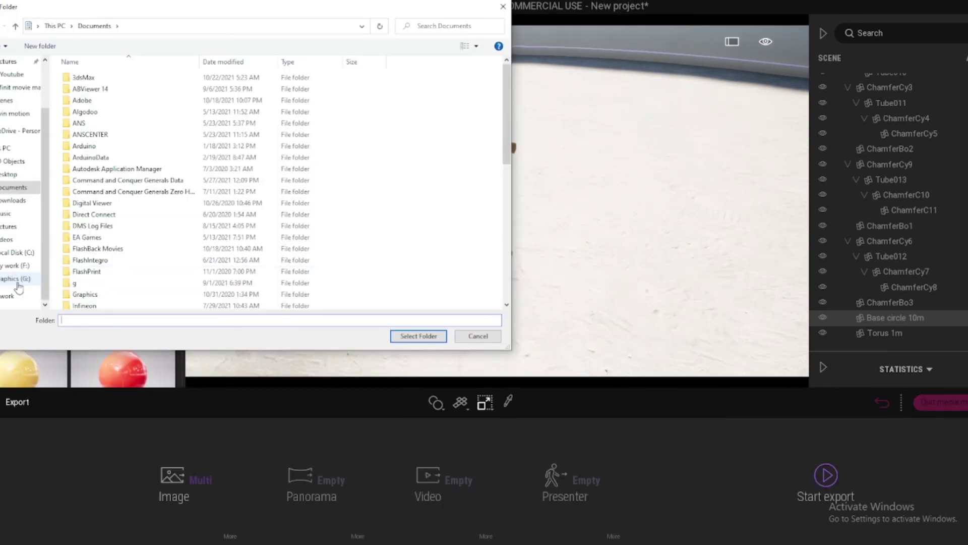
# Export the still render as Image1.png and preview the result
pyautogui.click(418, 336)
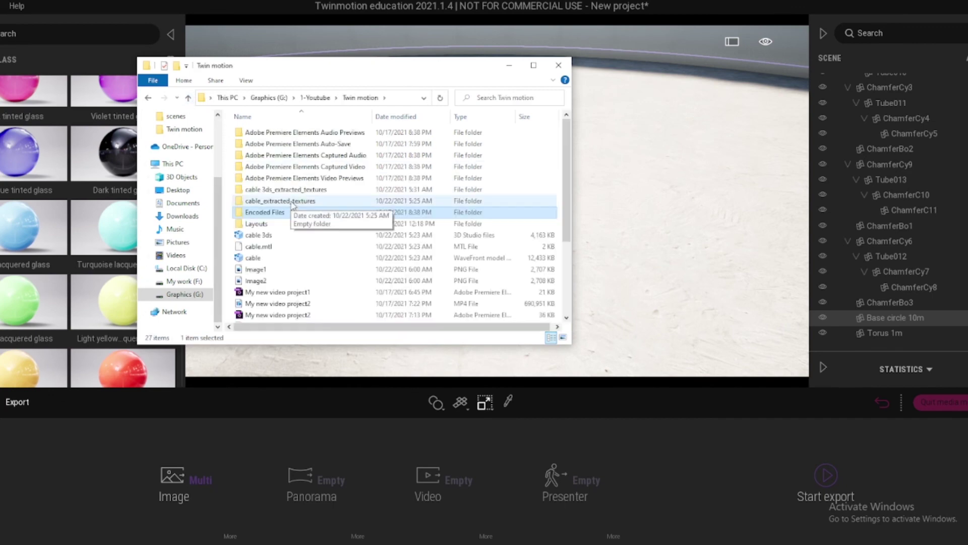
pyautogui.doubleClick(256, 156)
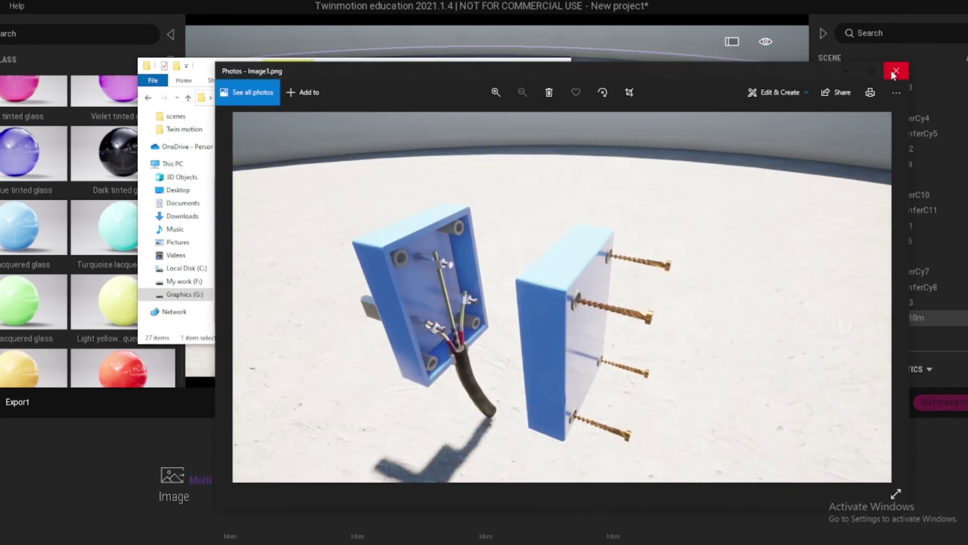
pyautogui.click(893, 73)
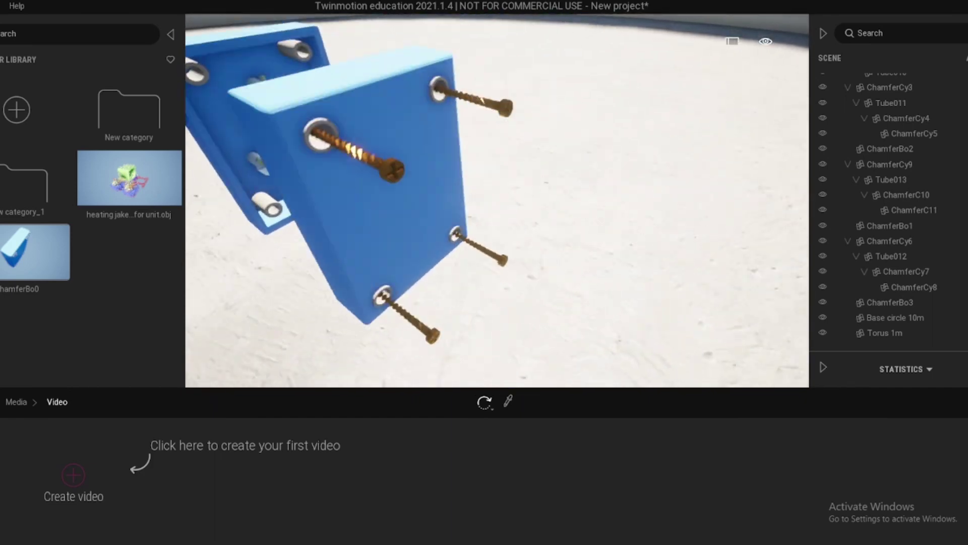
# Create Video1 and add camera keyframes swinging round to the back plate and plug
pyautogui.click(83, 471)
pyautogui.click(238, 442)
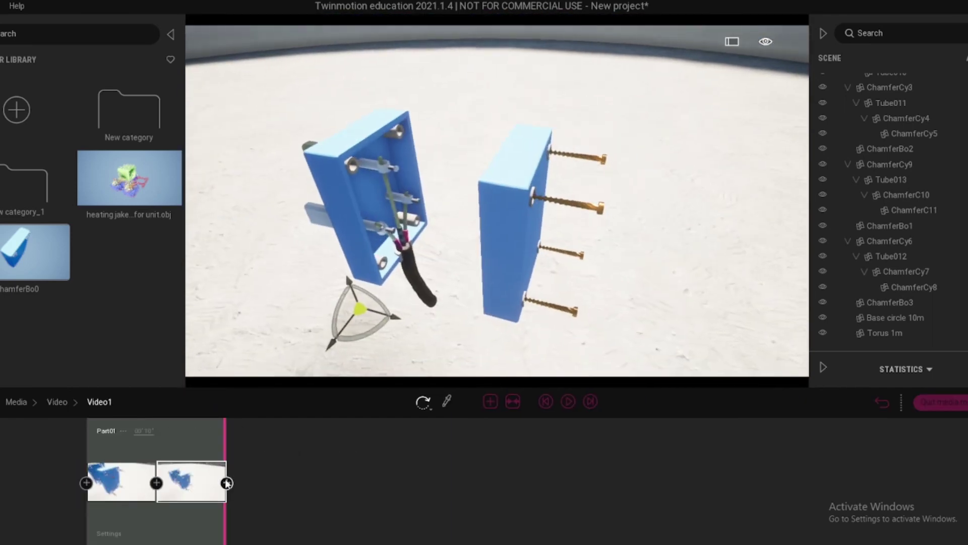
pyautogui.moveTo(446, 285)
pyautogui.mouseDown()
pyautogui.moveTo(565, 266)
pyautogui.moveTo(509, 284)
pyautogui.moveTo(631, 327)
pyautogui.mouseUp()
pyautogui.click(686, 434)
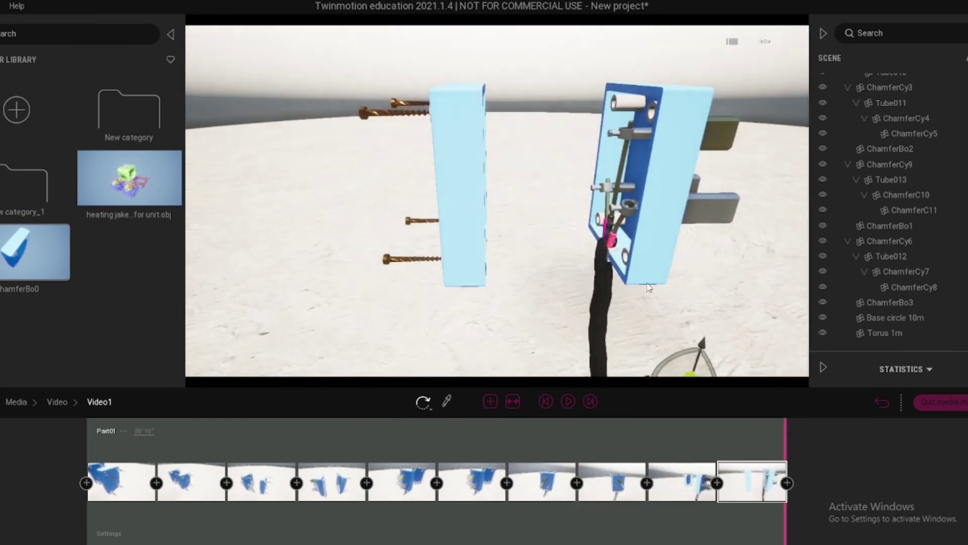
pyautogui.scroll(5, 540, 238)
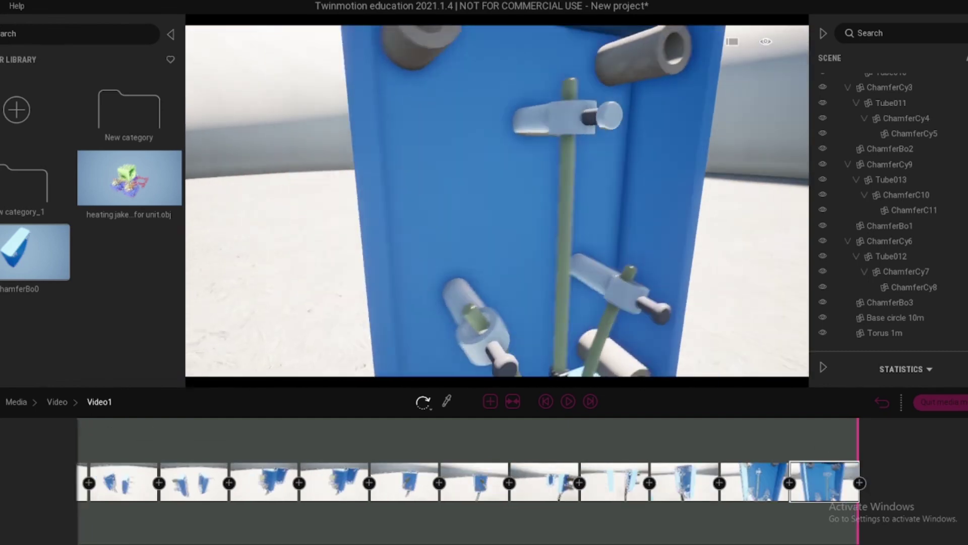
# Play back and scrub through the Video1 camera animation
pyautogui.click(567, 402)
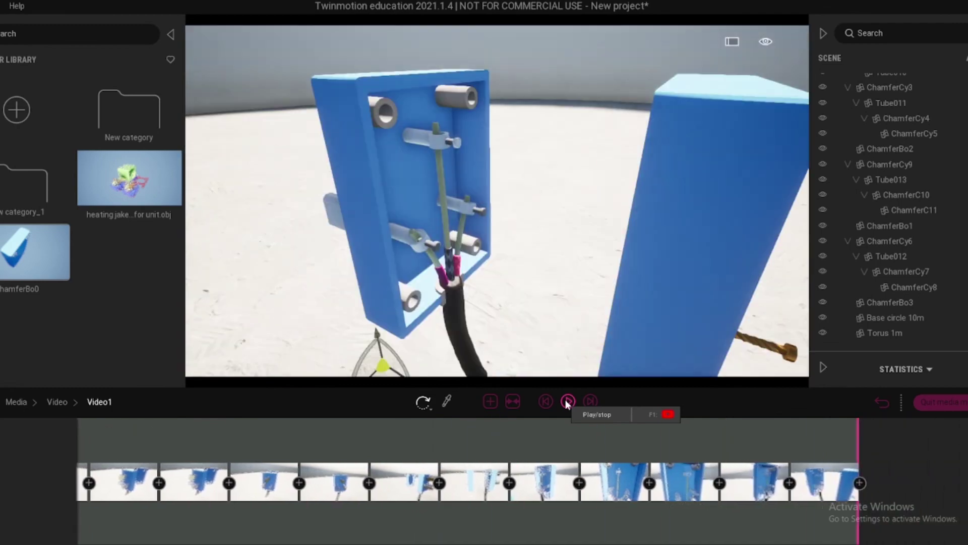
pyautogui.moveTo(275, 441); pyautogui.dragTo(690, 441)
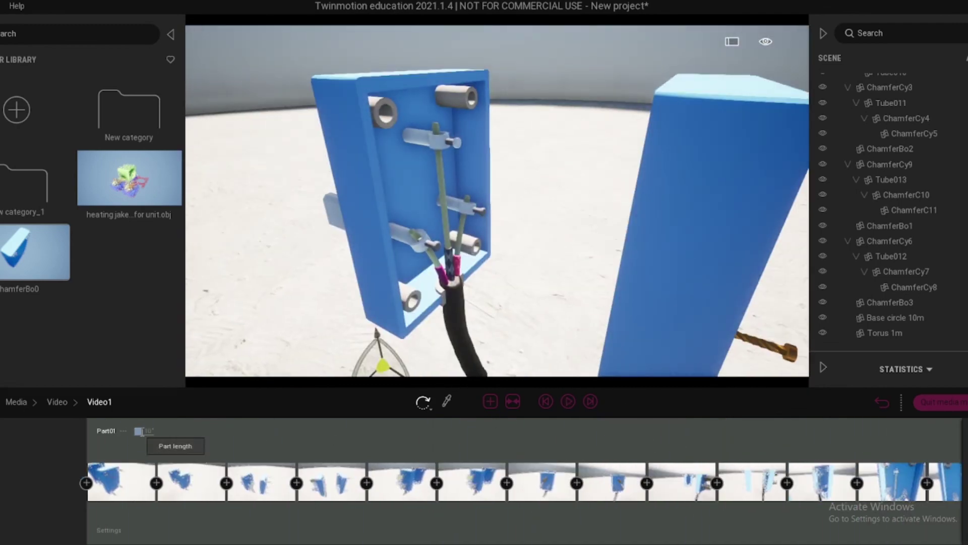
pyautogui.moveTo(417, 434); pyautogui.dragTo(437, 435)
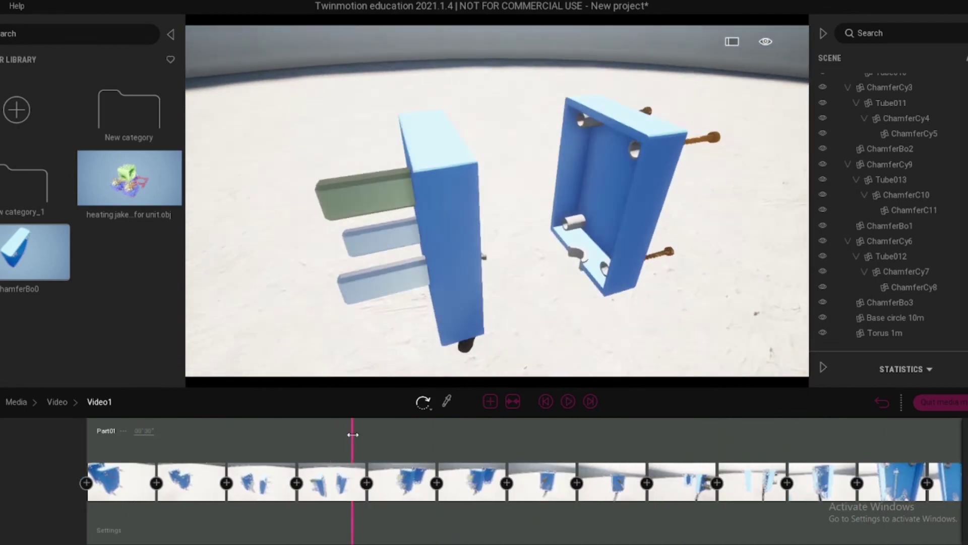
pyautogui.moveTo(458, 435); pyautogui.dragTo(858, 435)
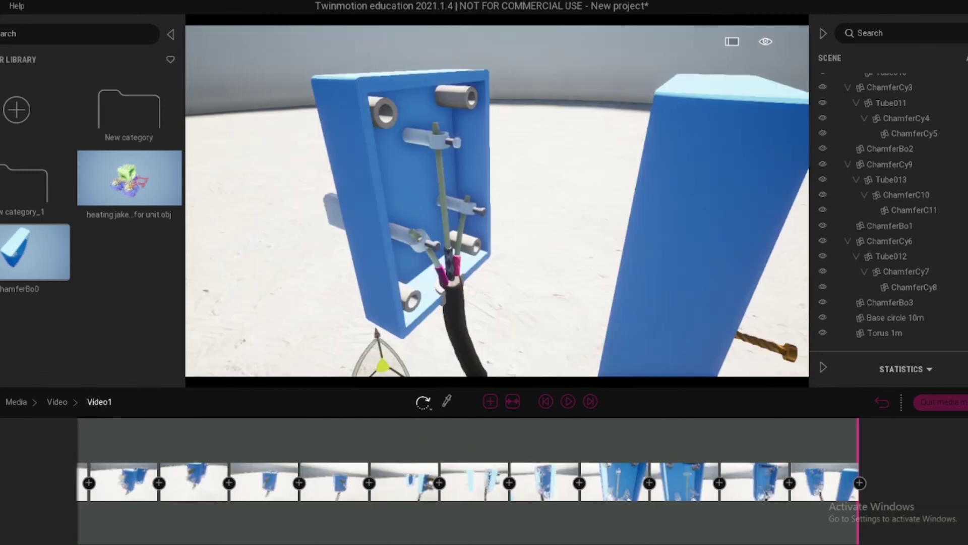
pyautogui.click(565, 399)
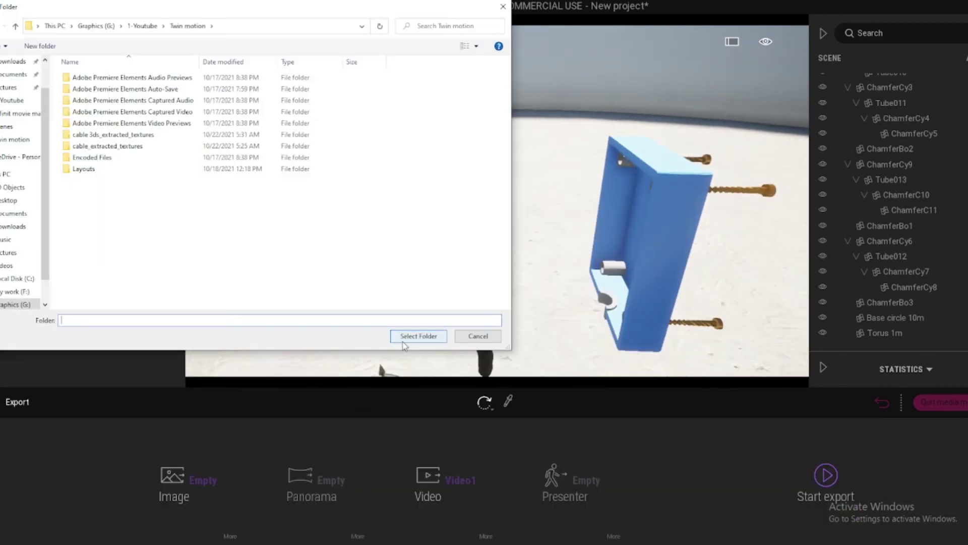
# Confirm the output folder and start exporting Video1
pyautogui.click(403, 341)
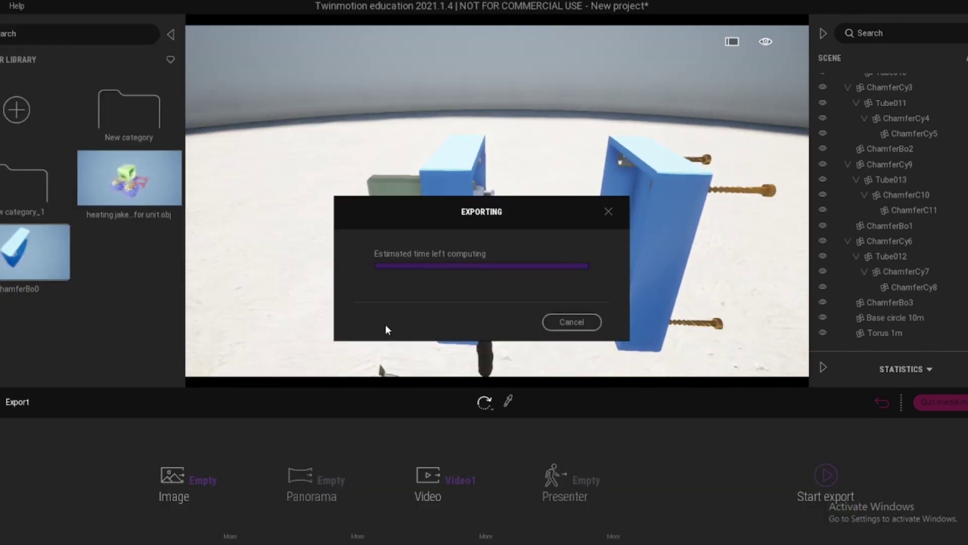